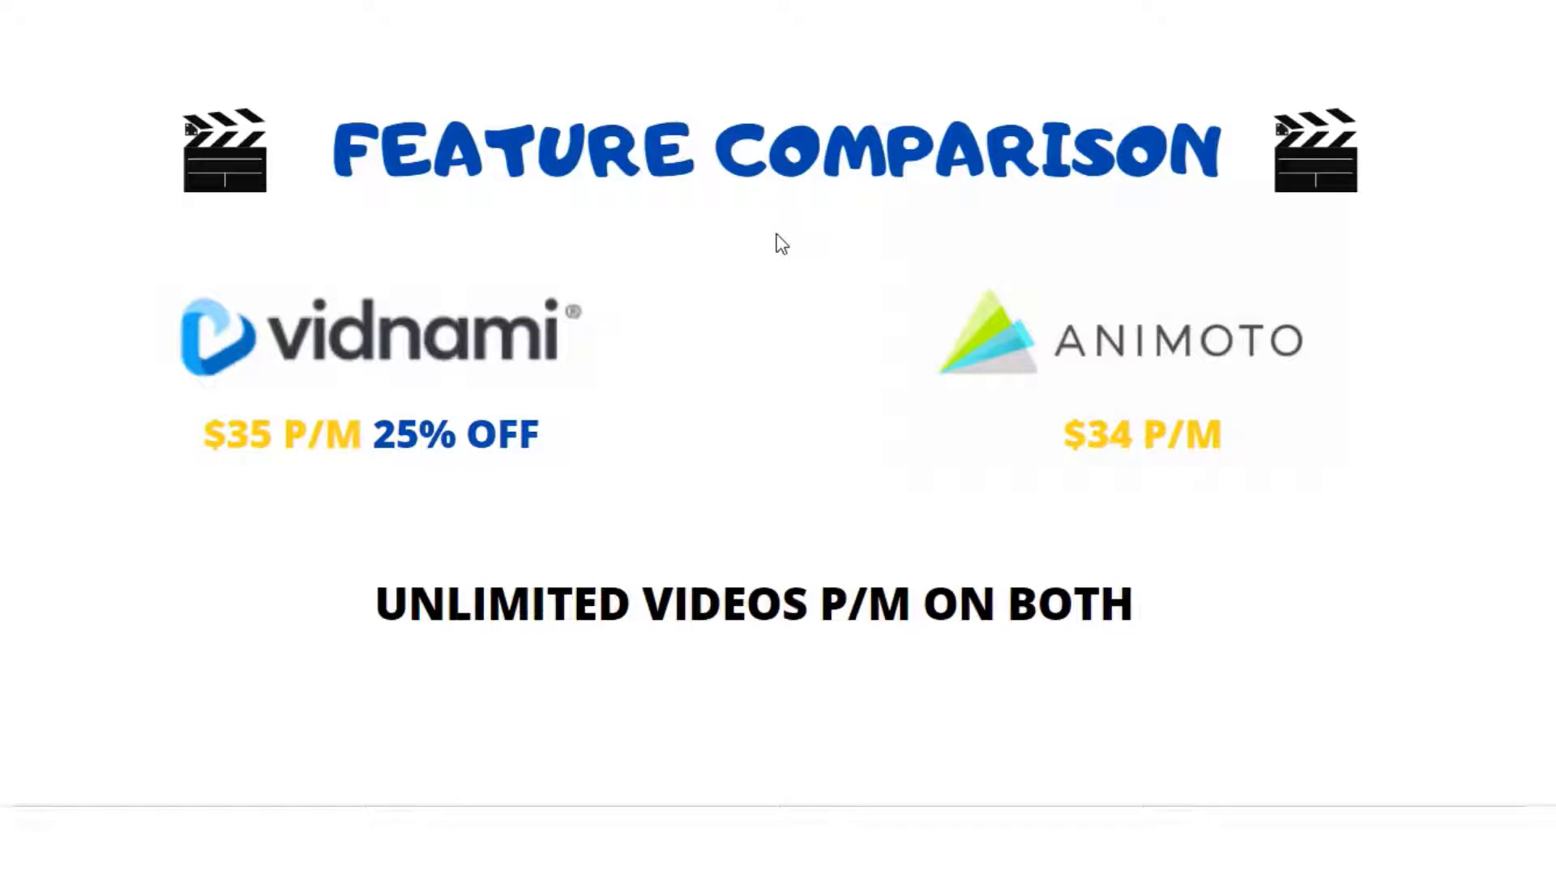
Browse Vidnami's Content Video template gallery across all formats
click(776, 234)
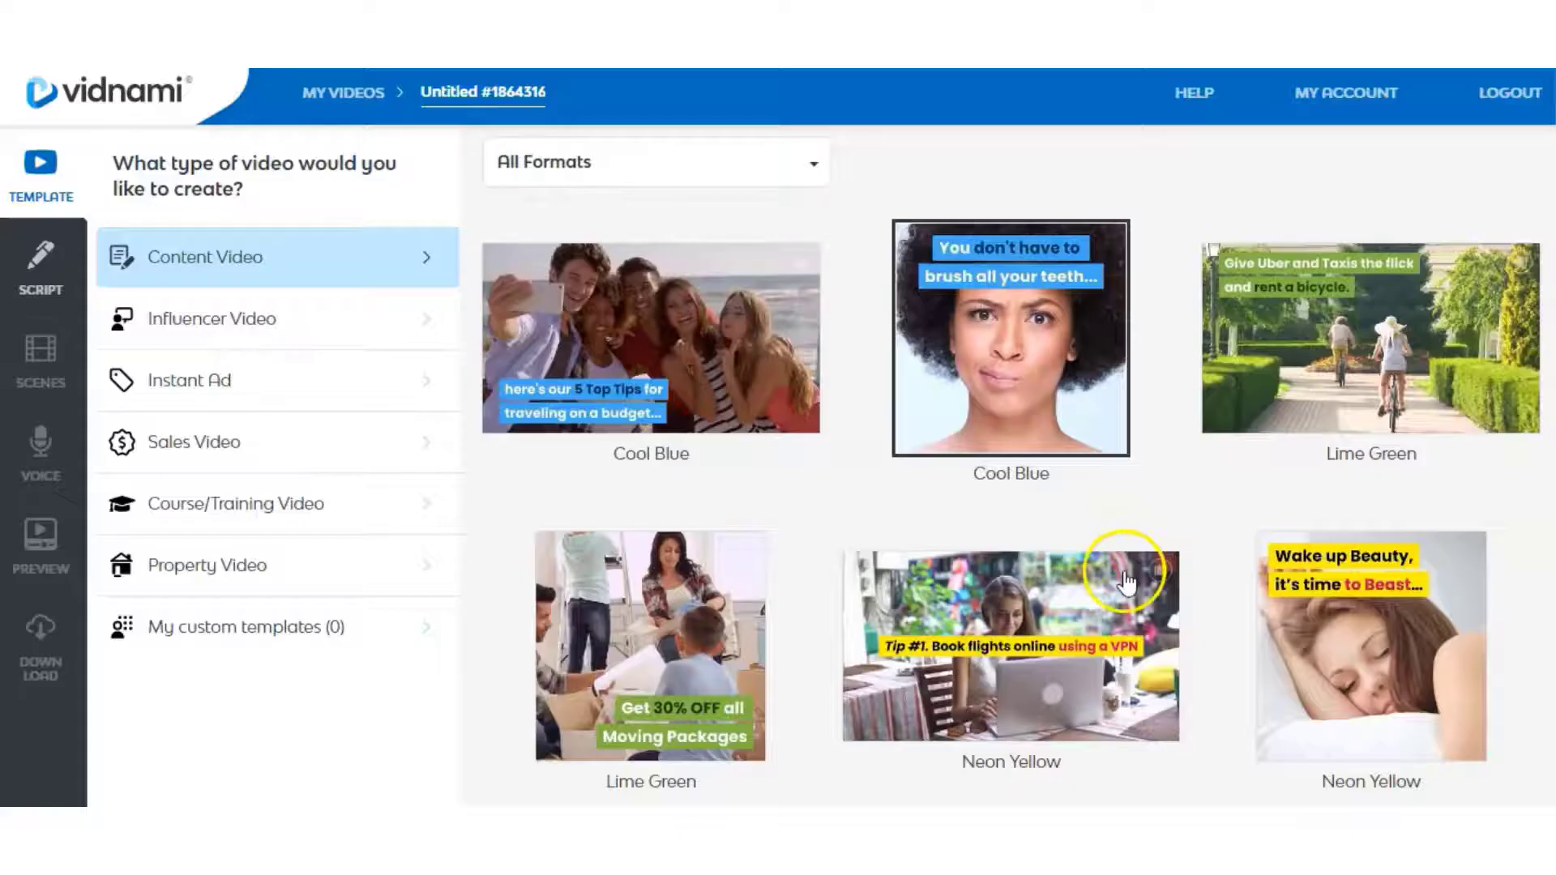
scroll(847, 391, down, 3)
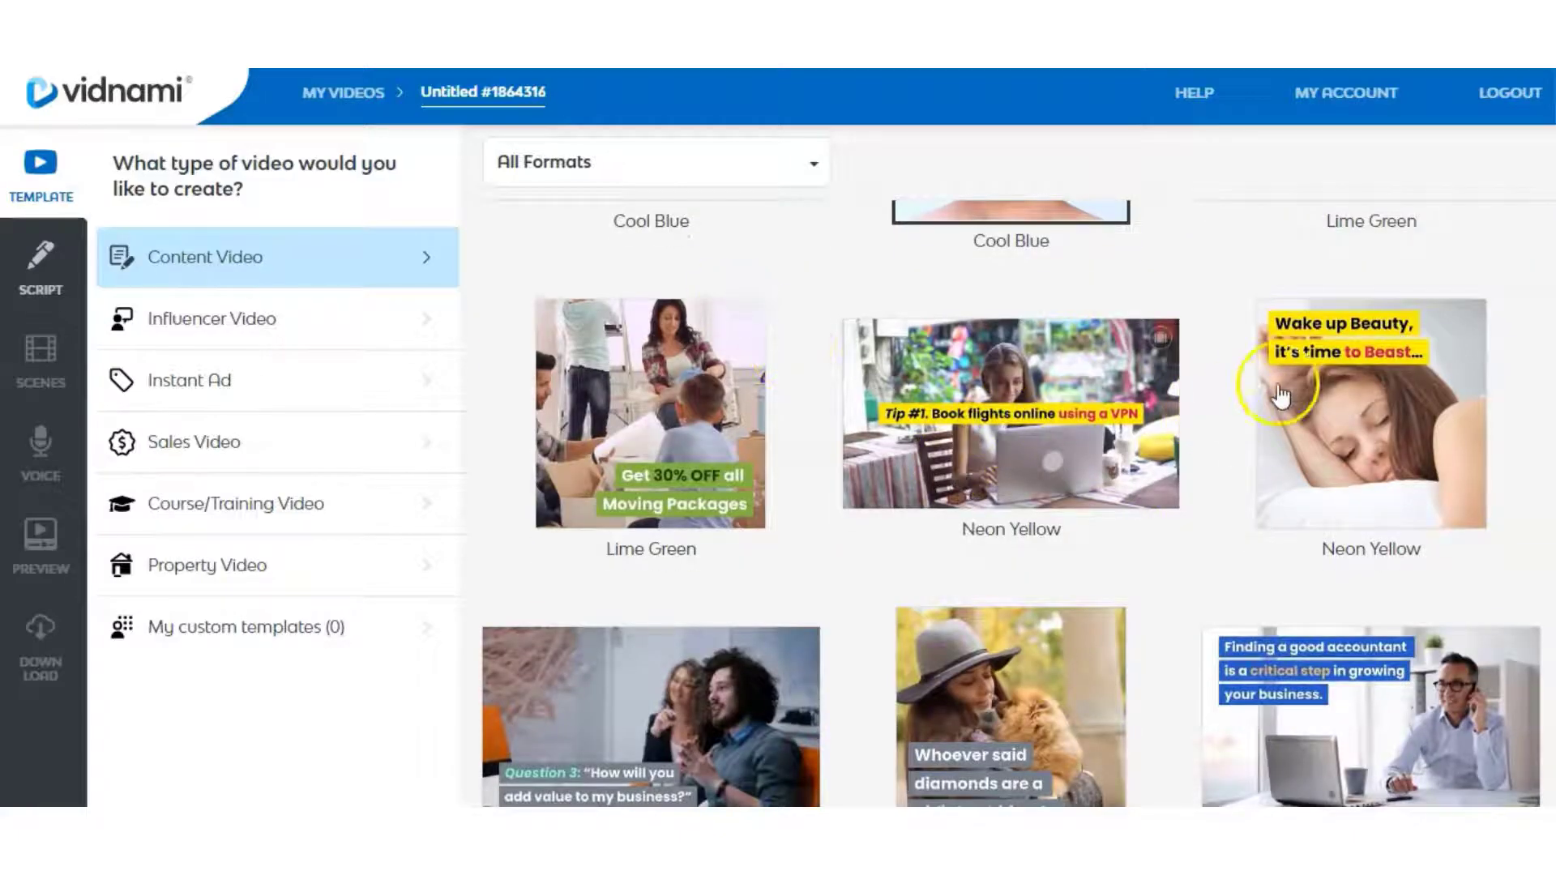
scroll(932, 429, down, 4)
scroll(948, 539, down, 8)
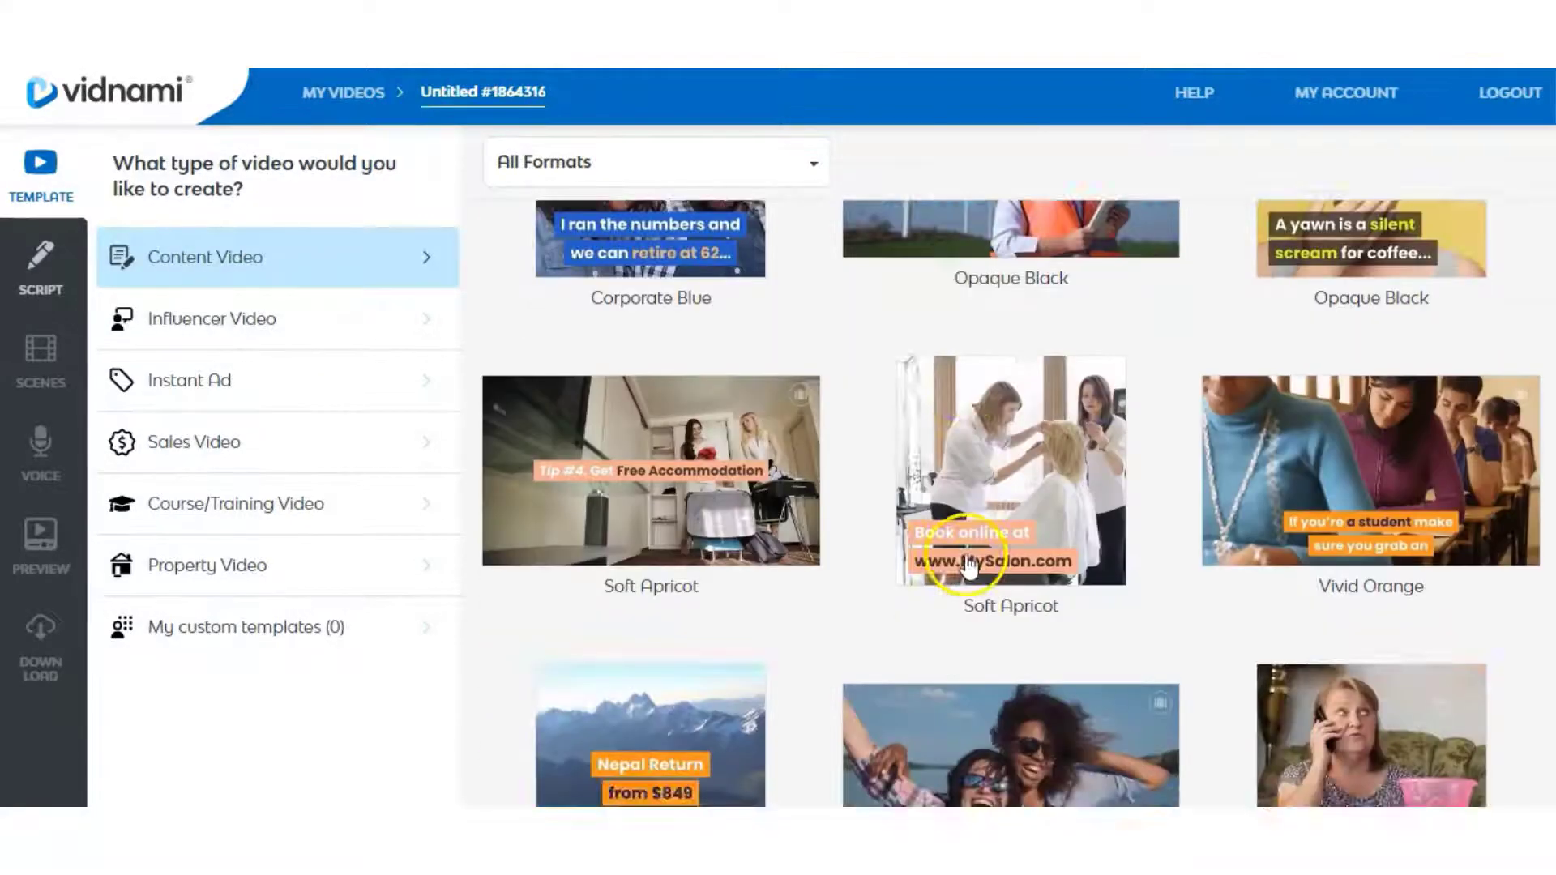
scroll(964, 567, down, 4)
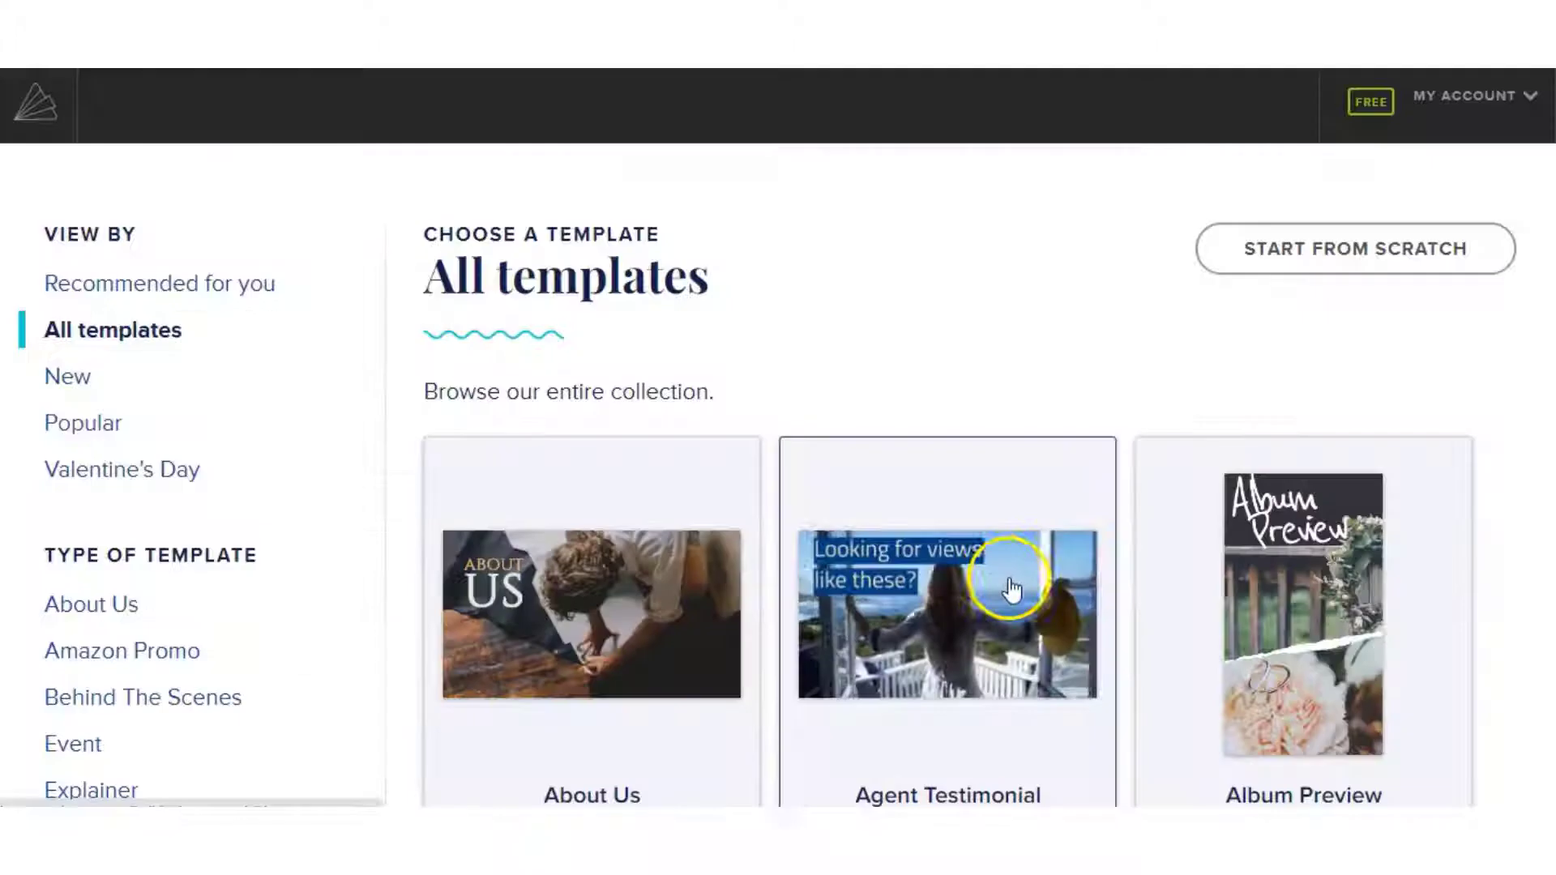
Switch to Animoto and look through its full template collection and the template type categories
scroll(191, 625, down, 3)
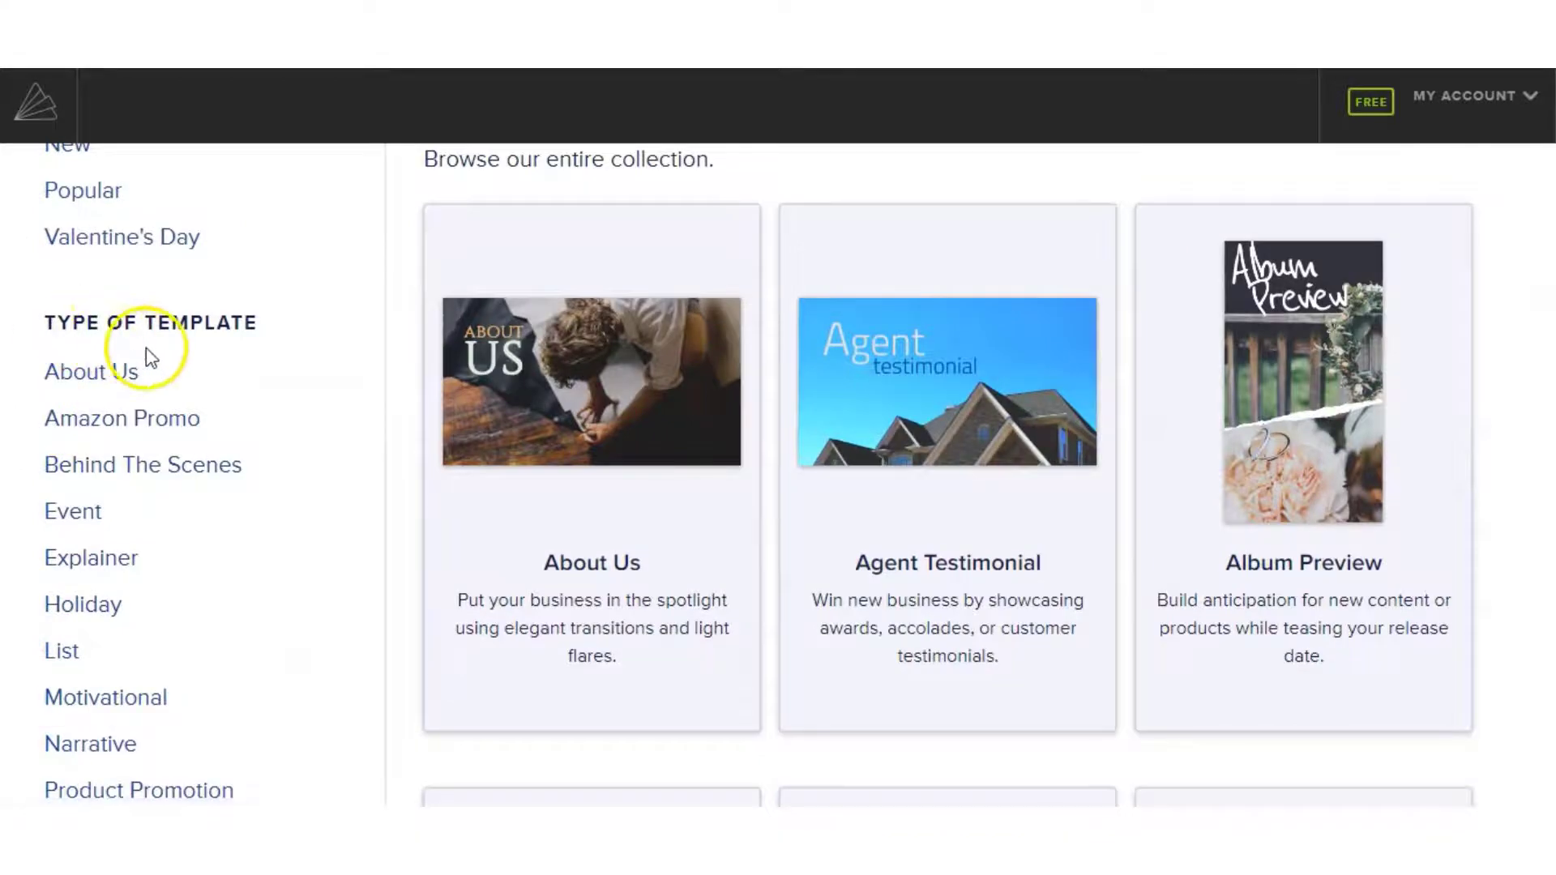
scroll(235, 785, down, 3)
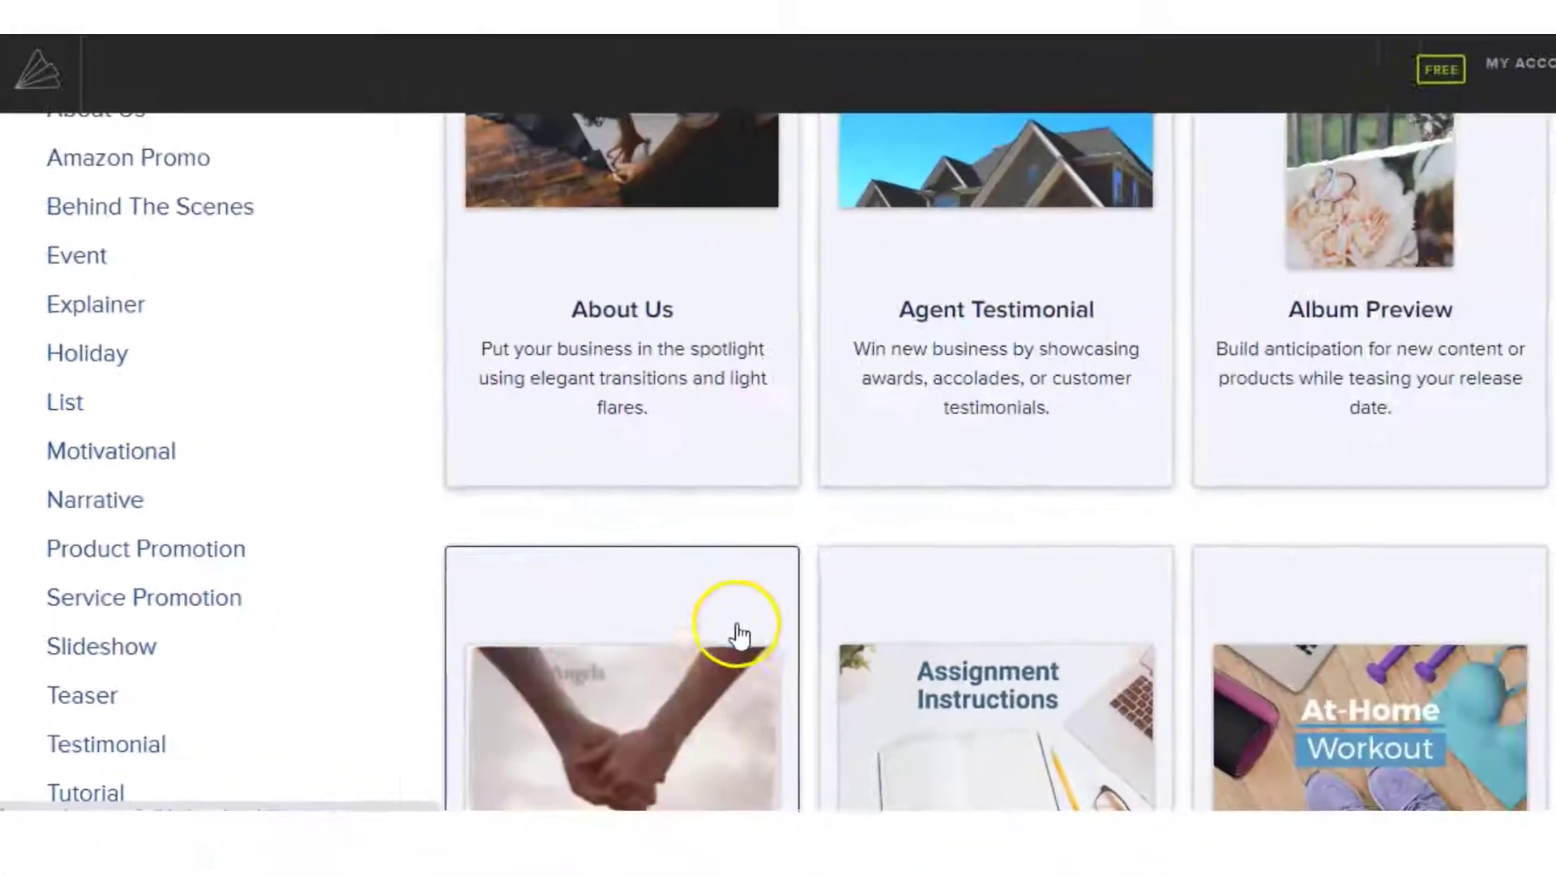
scroll(908, 599, down, 2)
scroll(644, 703, down, 1)
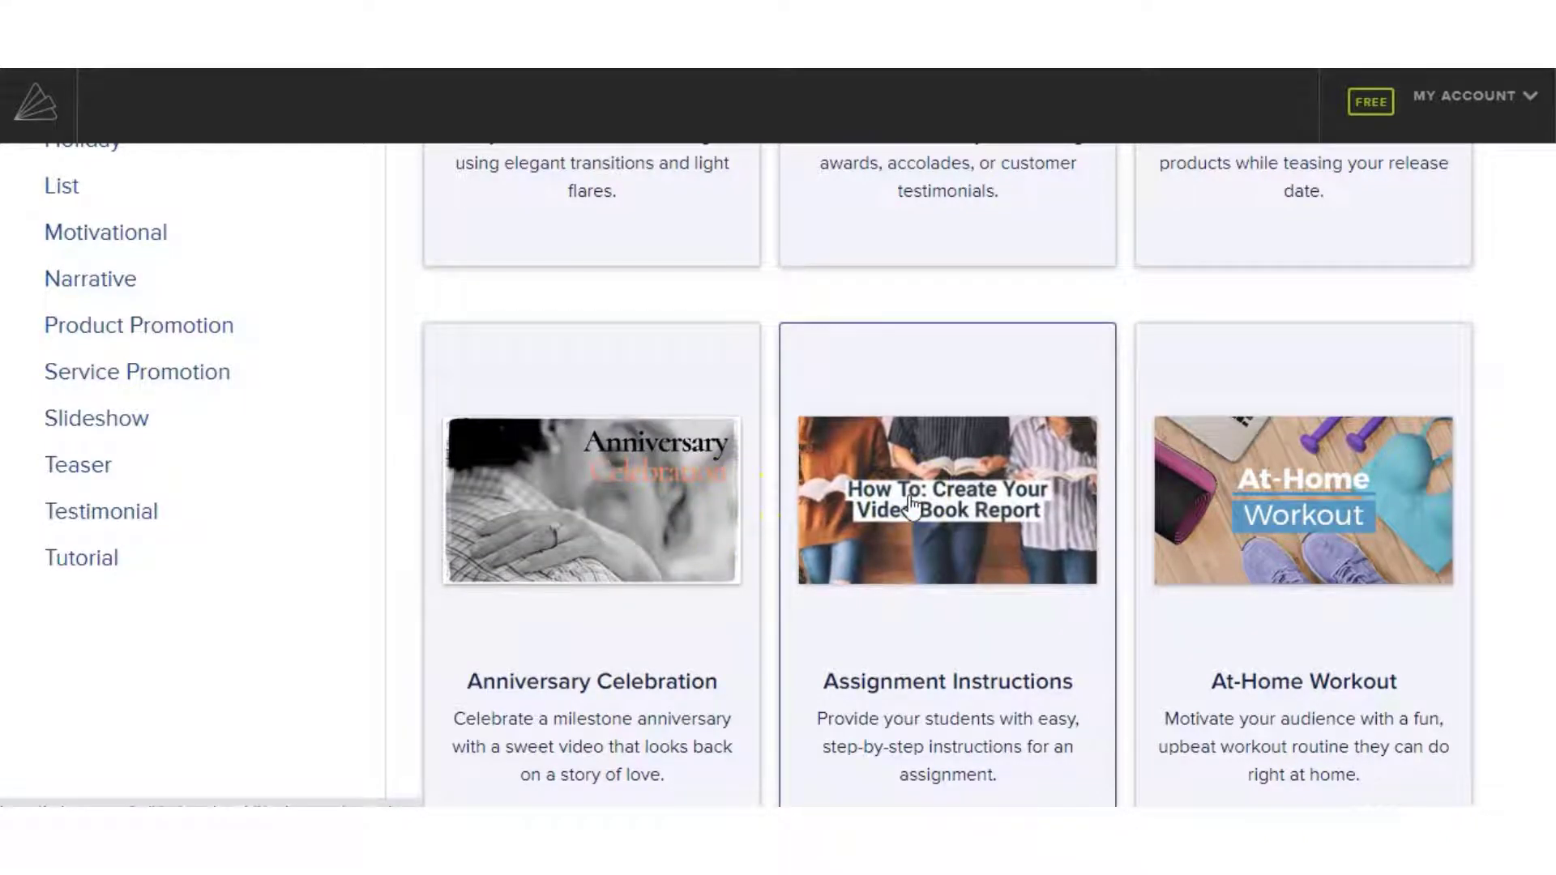
scroll(810, 486, up, 8)
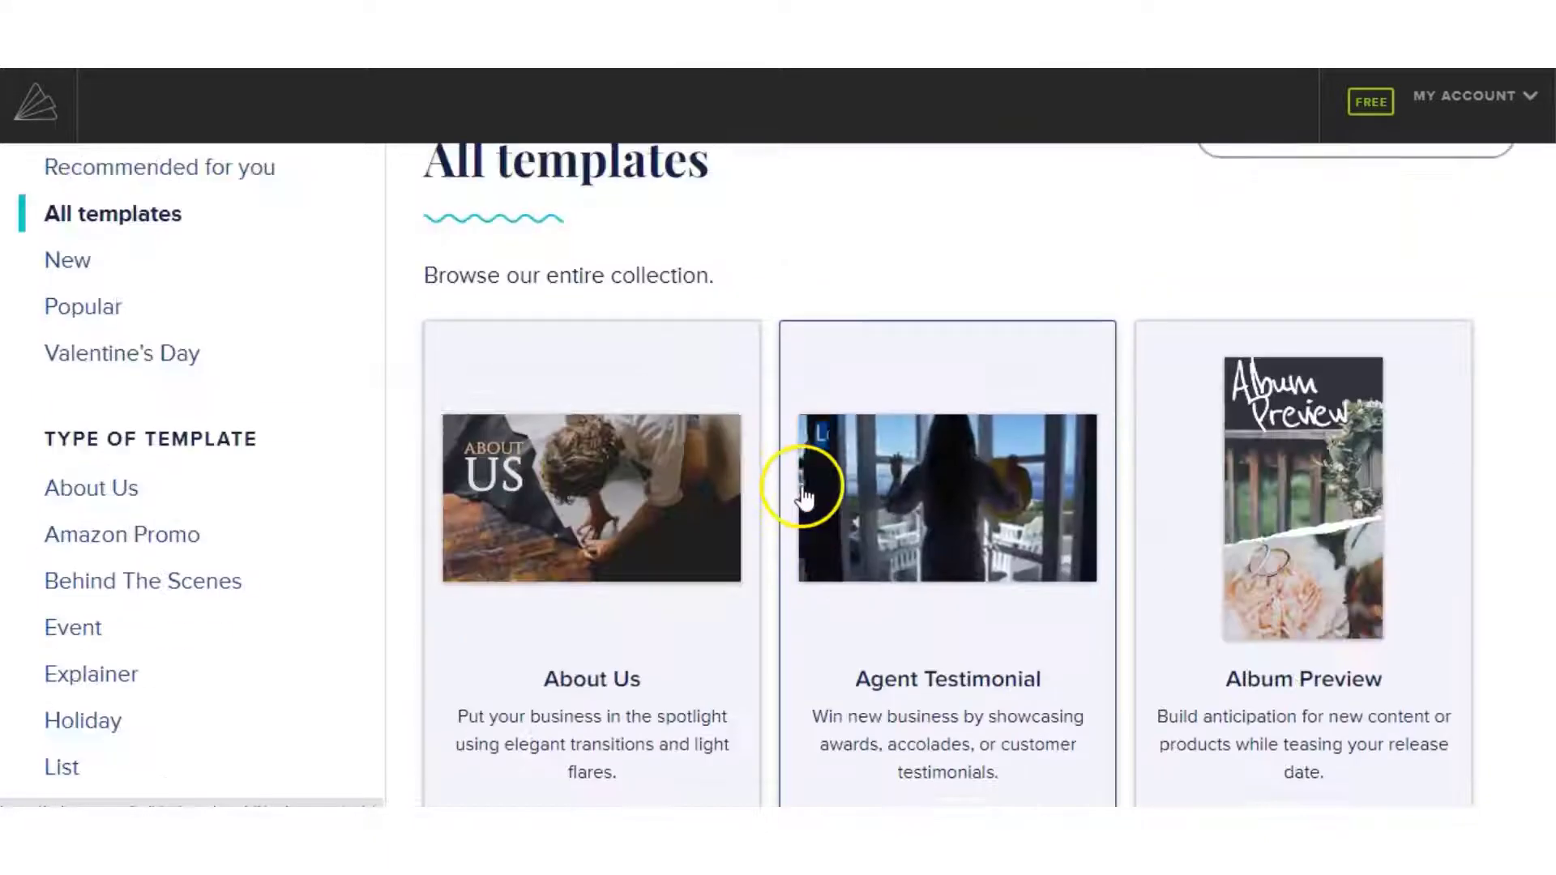
Start an Animoto video from scratch and look through the recommended themes
click(1372, 247)
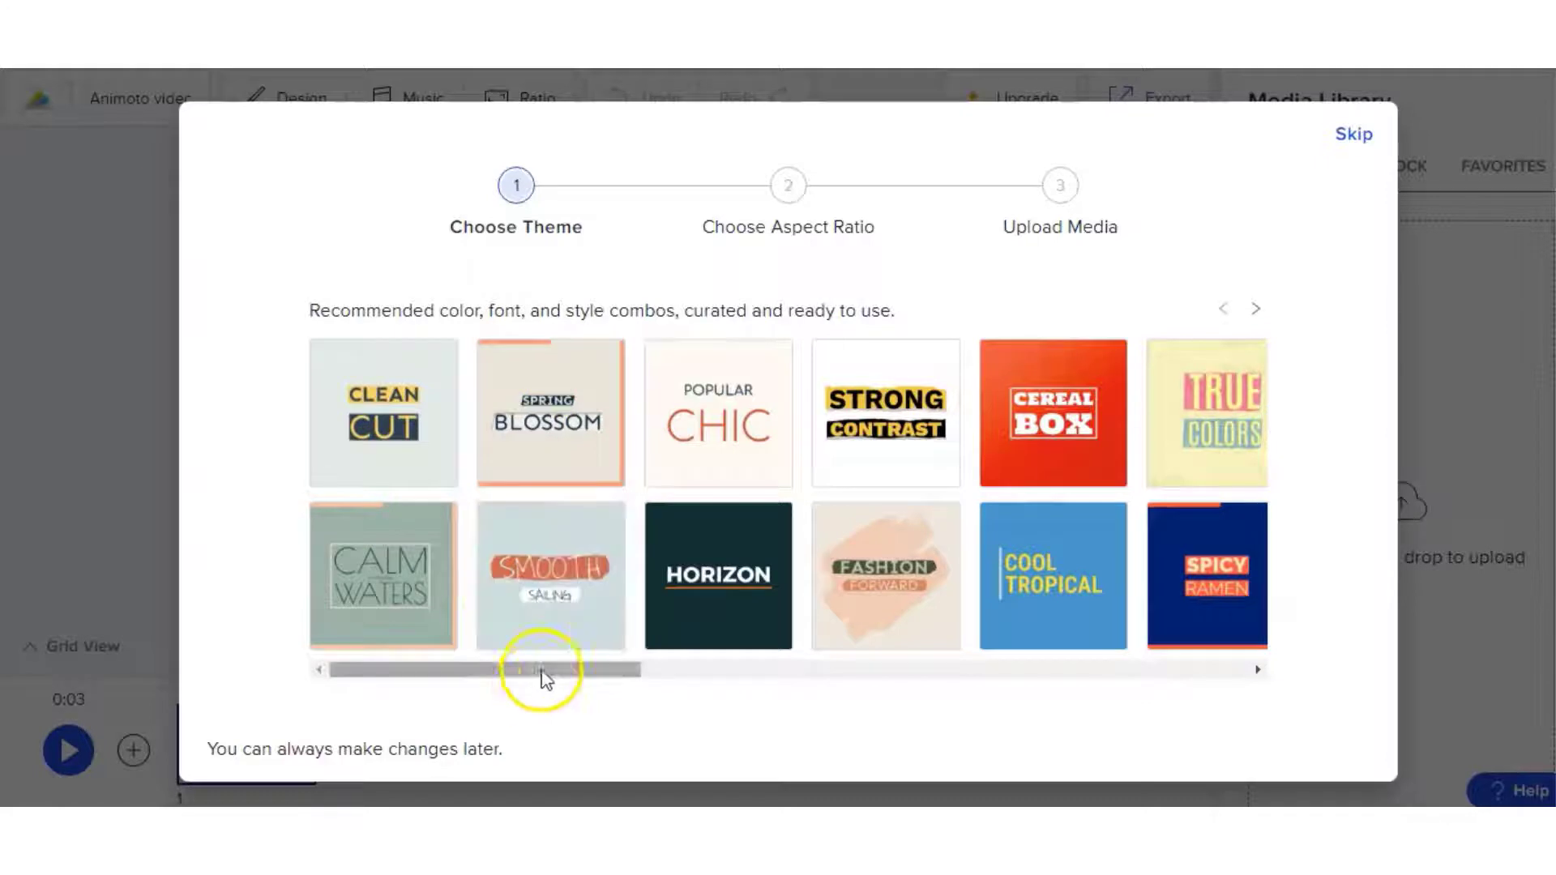
drag(545, 676, 802, 663)
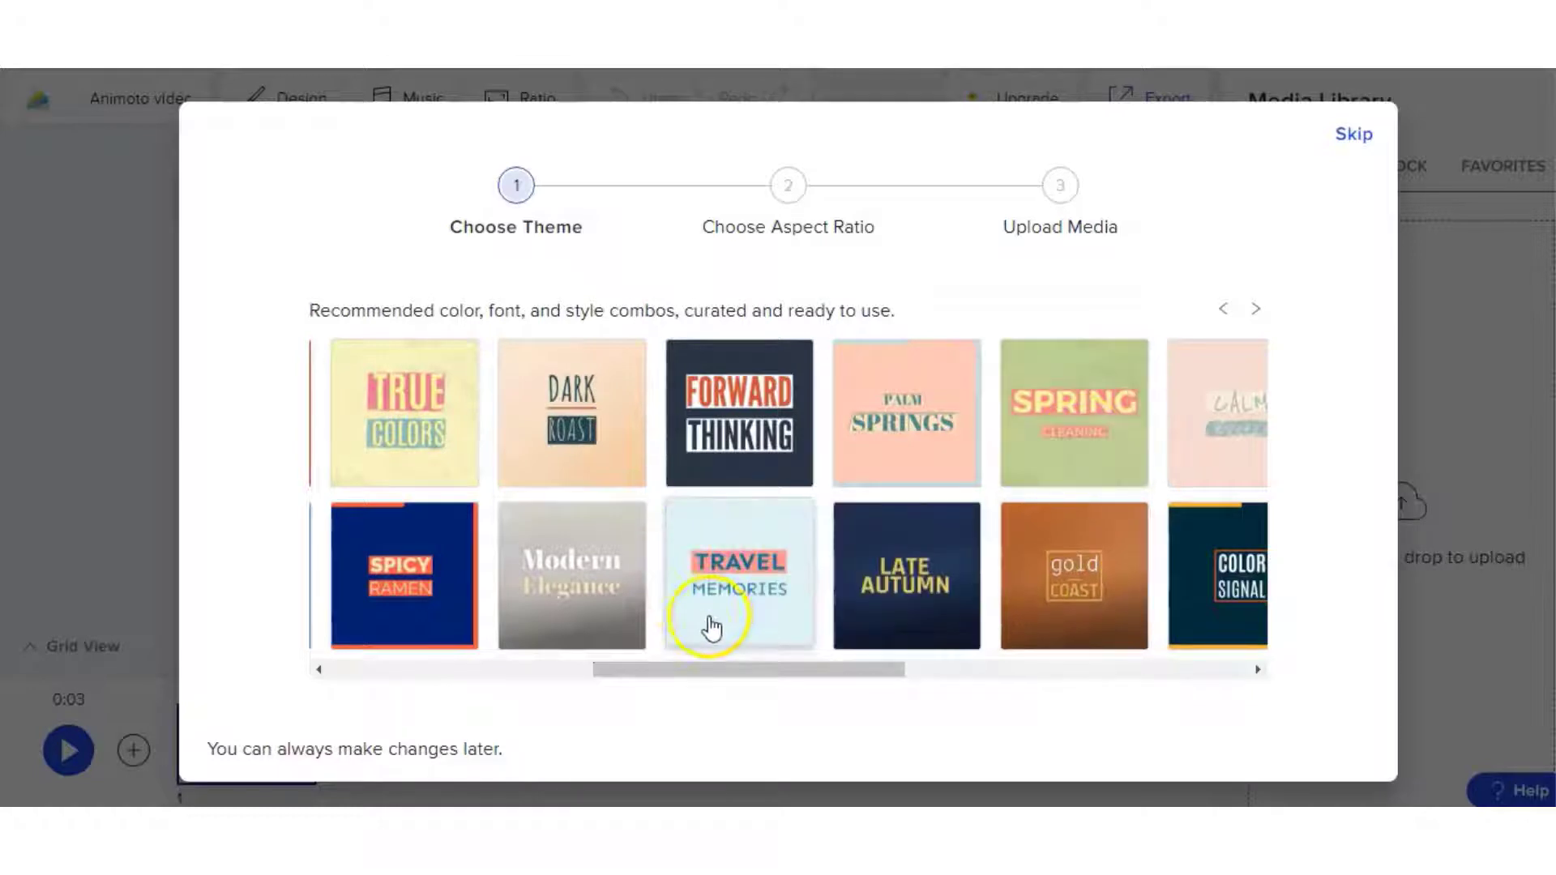
drag(750, 670, 1085, 659)
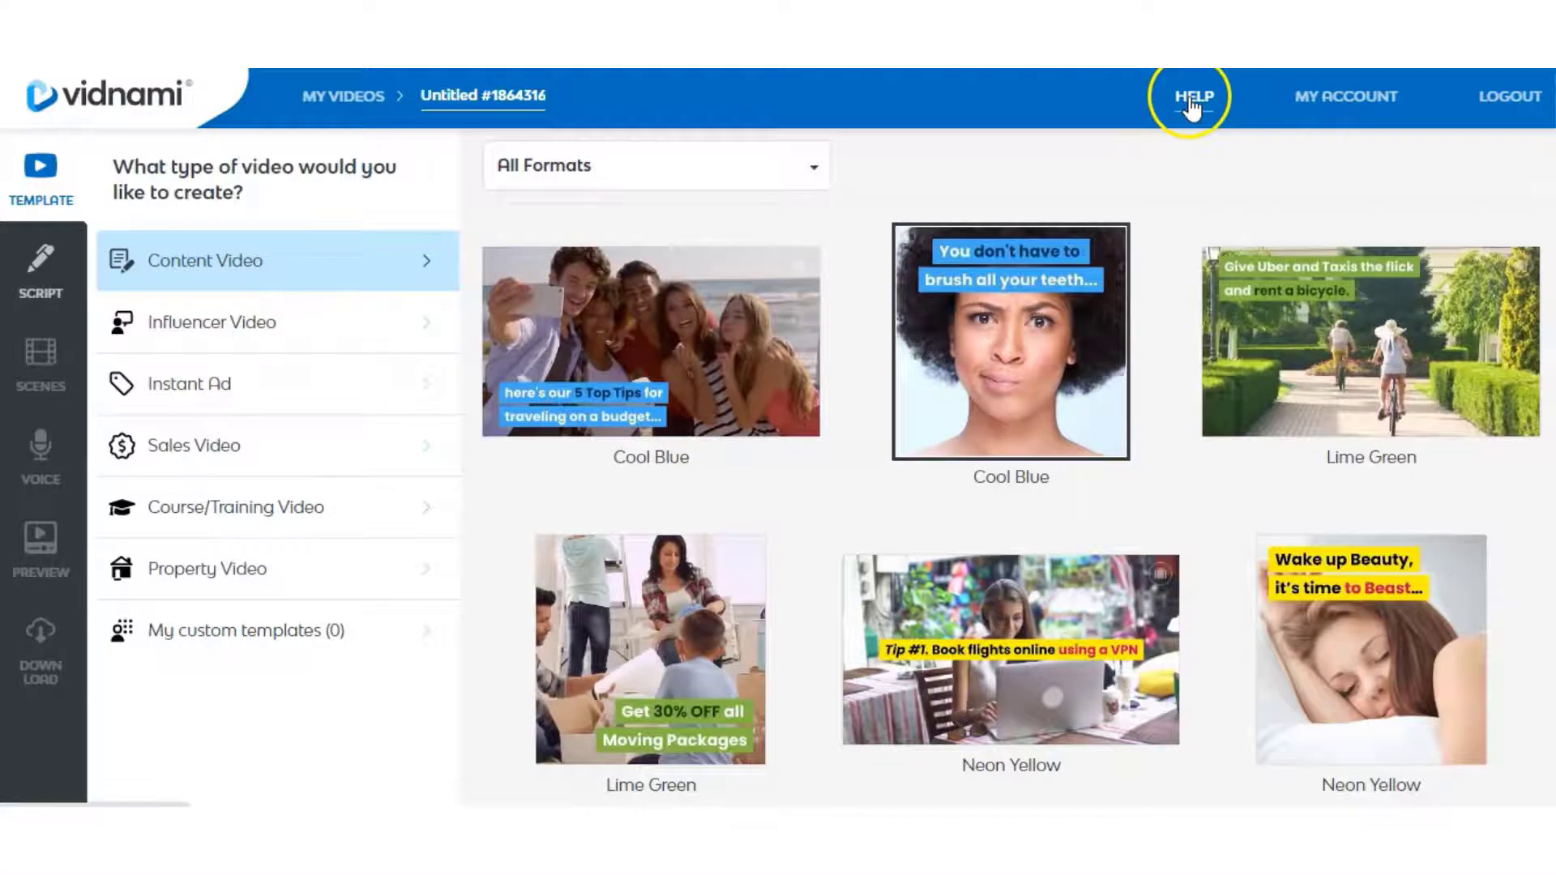
Open Vidnami's help area and look over its training videos
click(1191, 99)
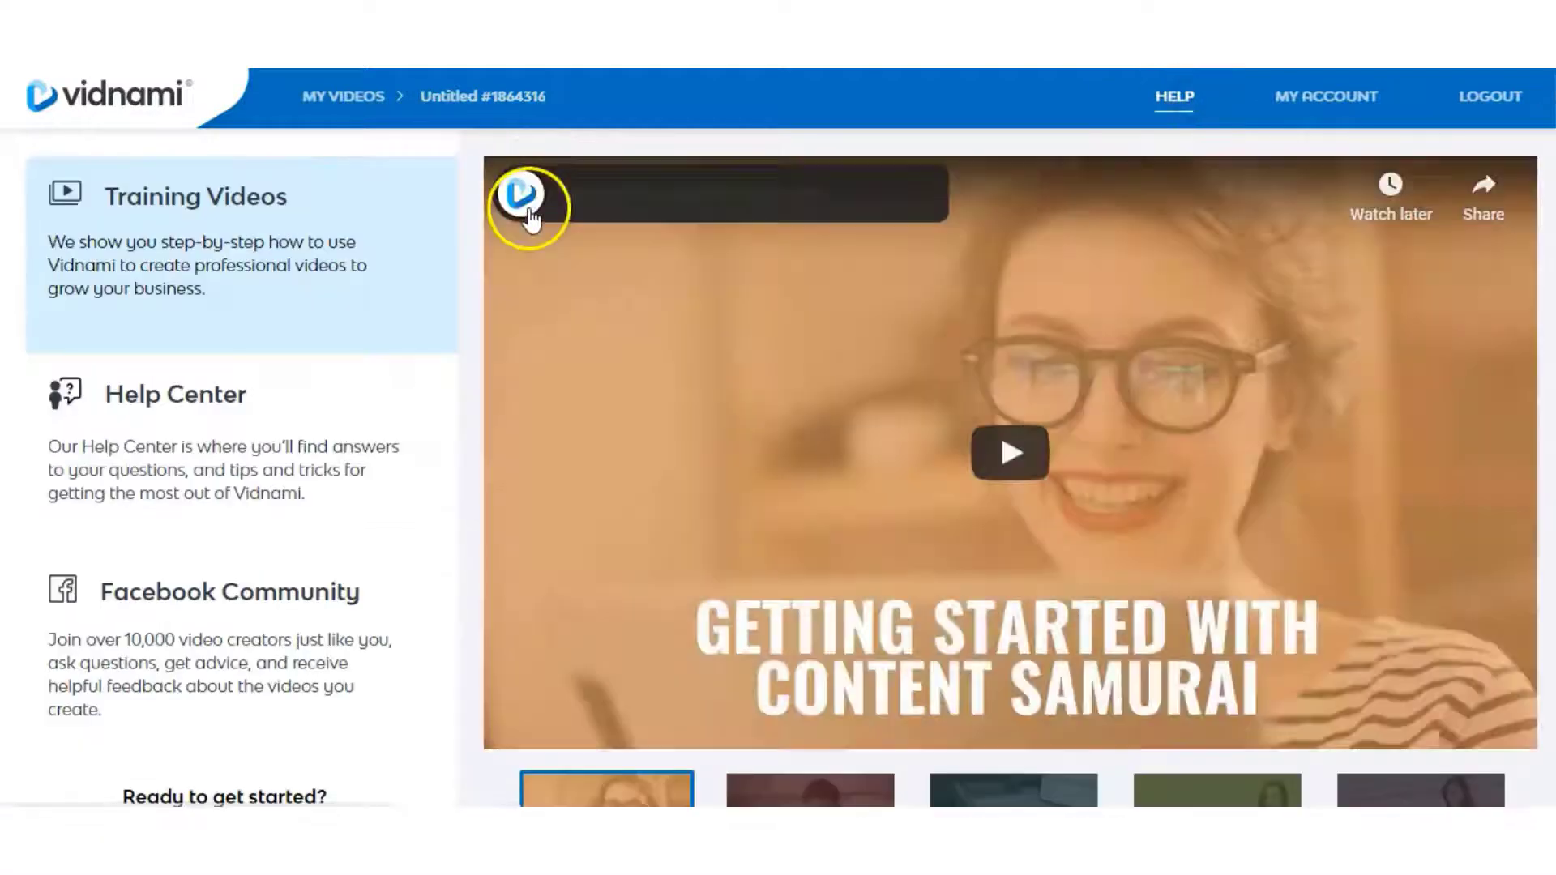
scroll(185, 279, down, 1)
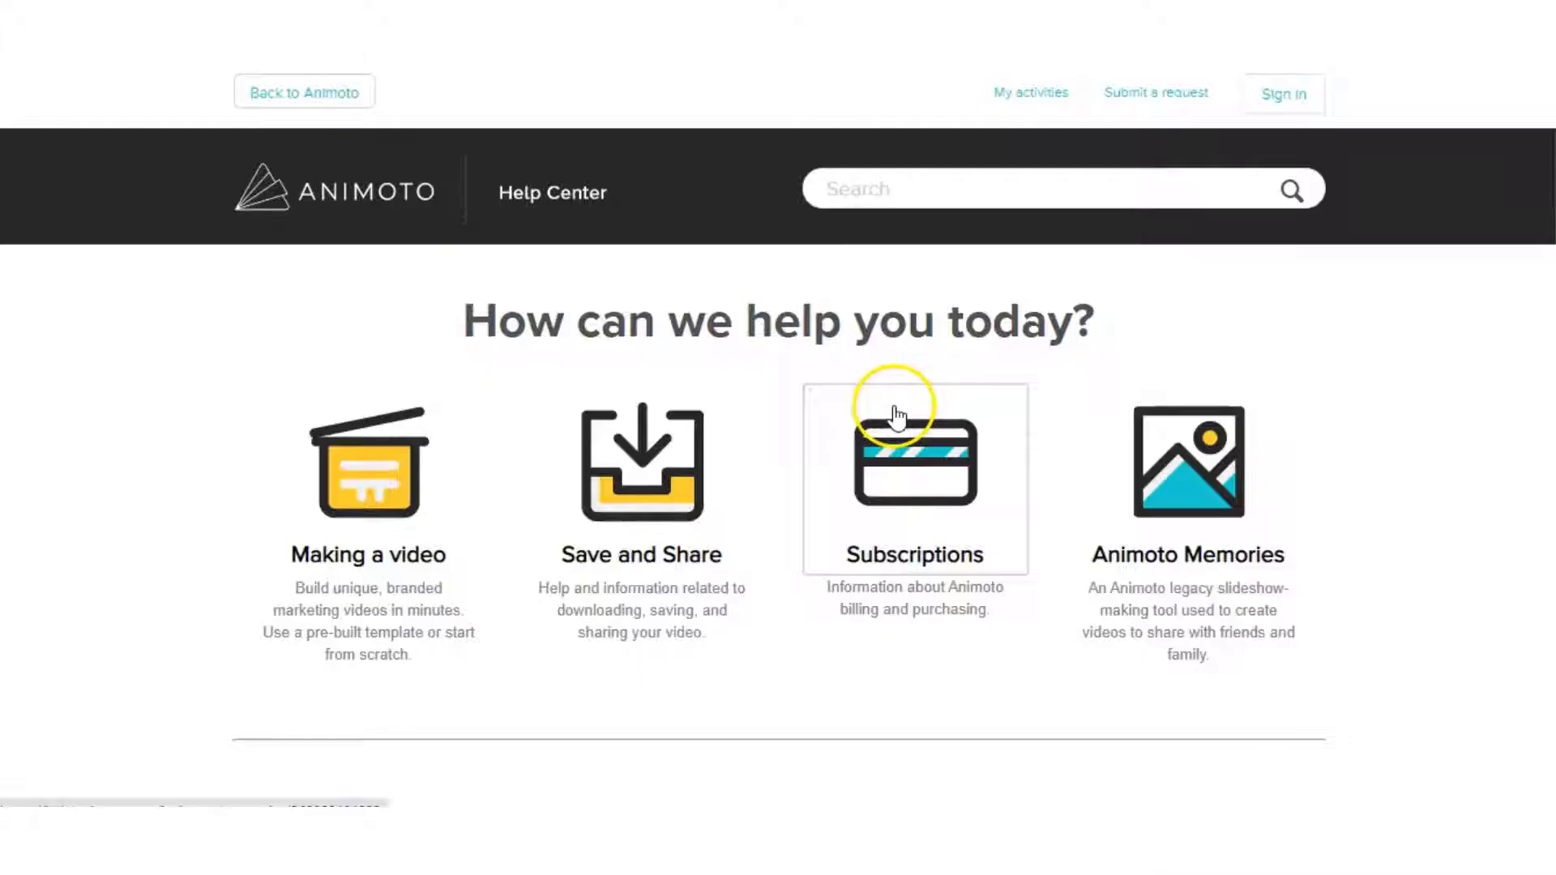
Look through Animoto's Help Center topics and FAQs, and open the support request form to review its fields
scroll(785, 434, down, 10)
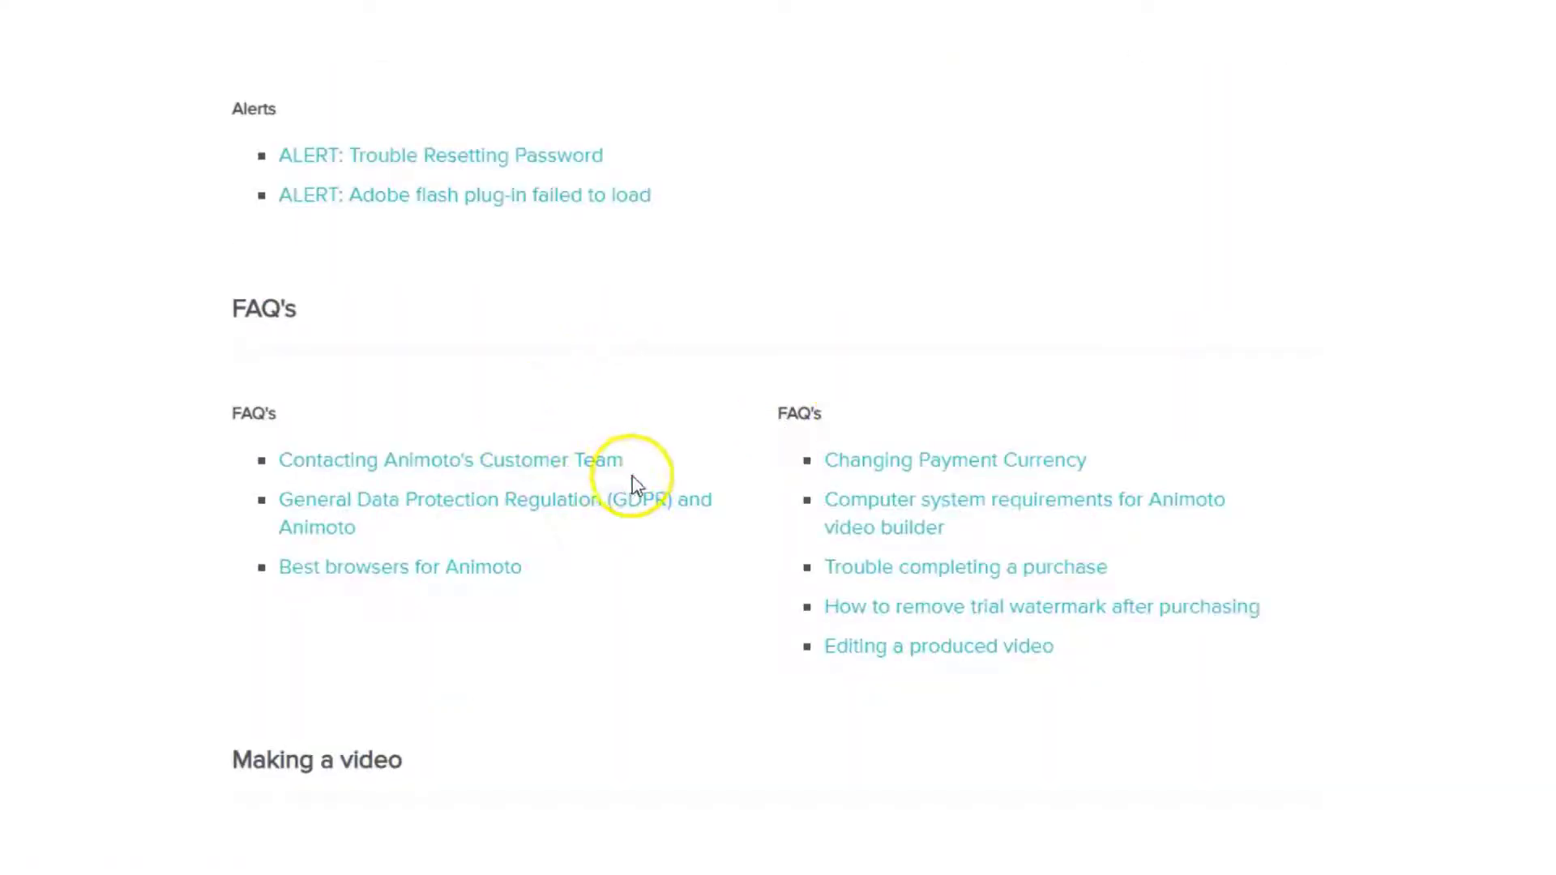
scroll(636, 487, down, 6)
scroll(688, 500, up, 5)
scroll(690, 498, up, 8)
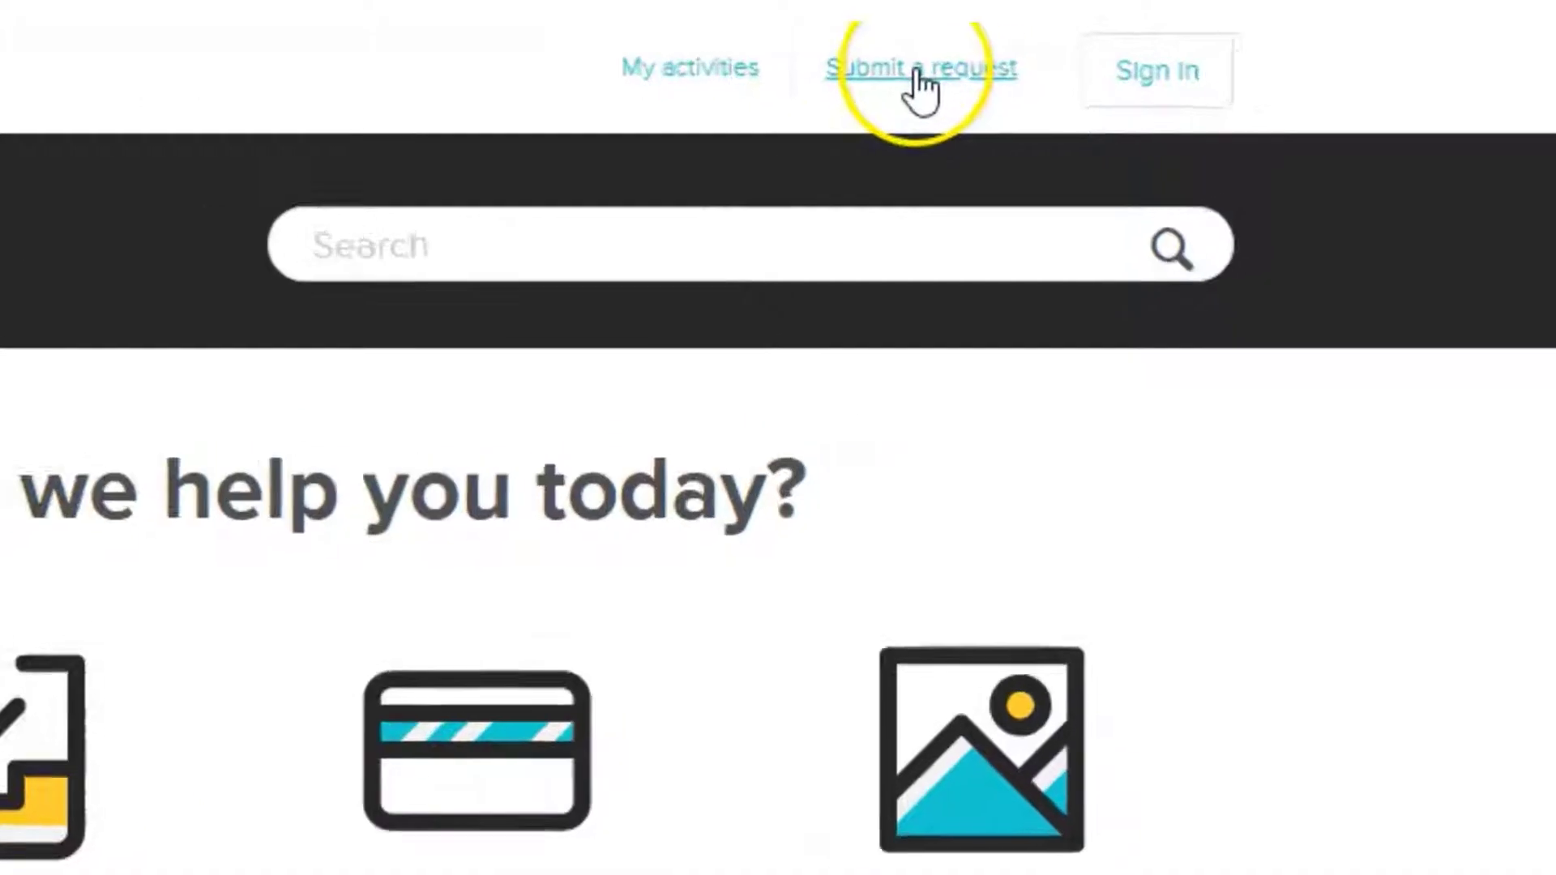
click(921, 81)
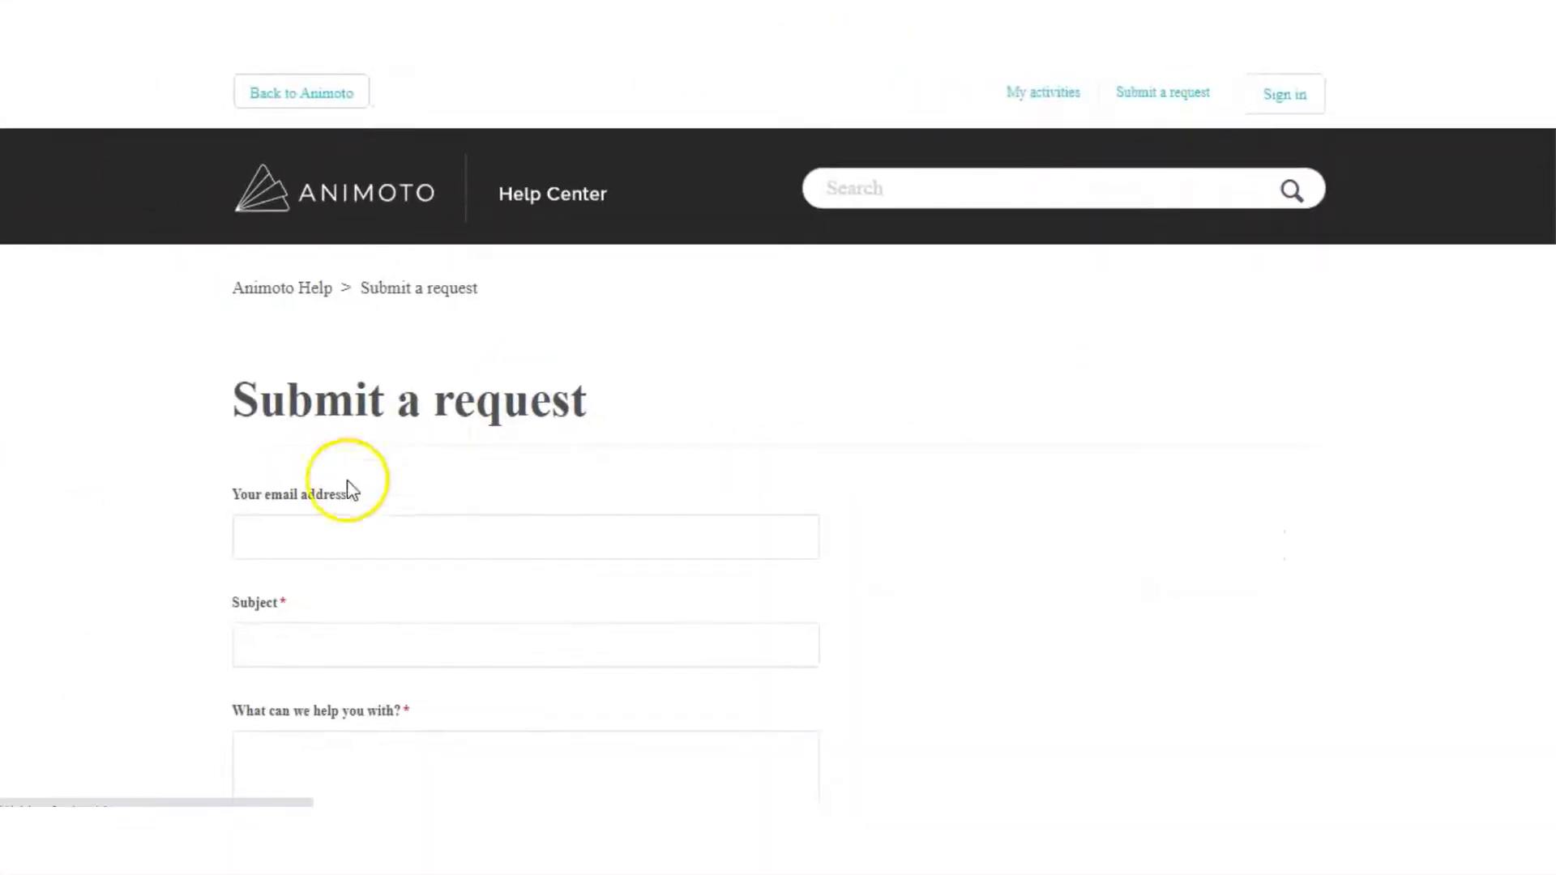
scroll(364, 519, down, 10)
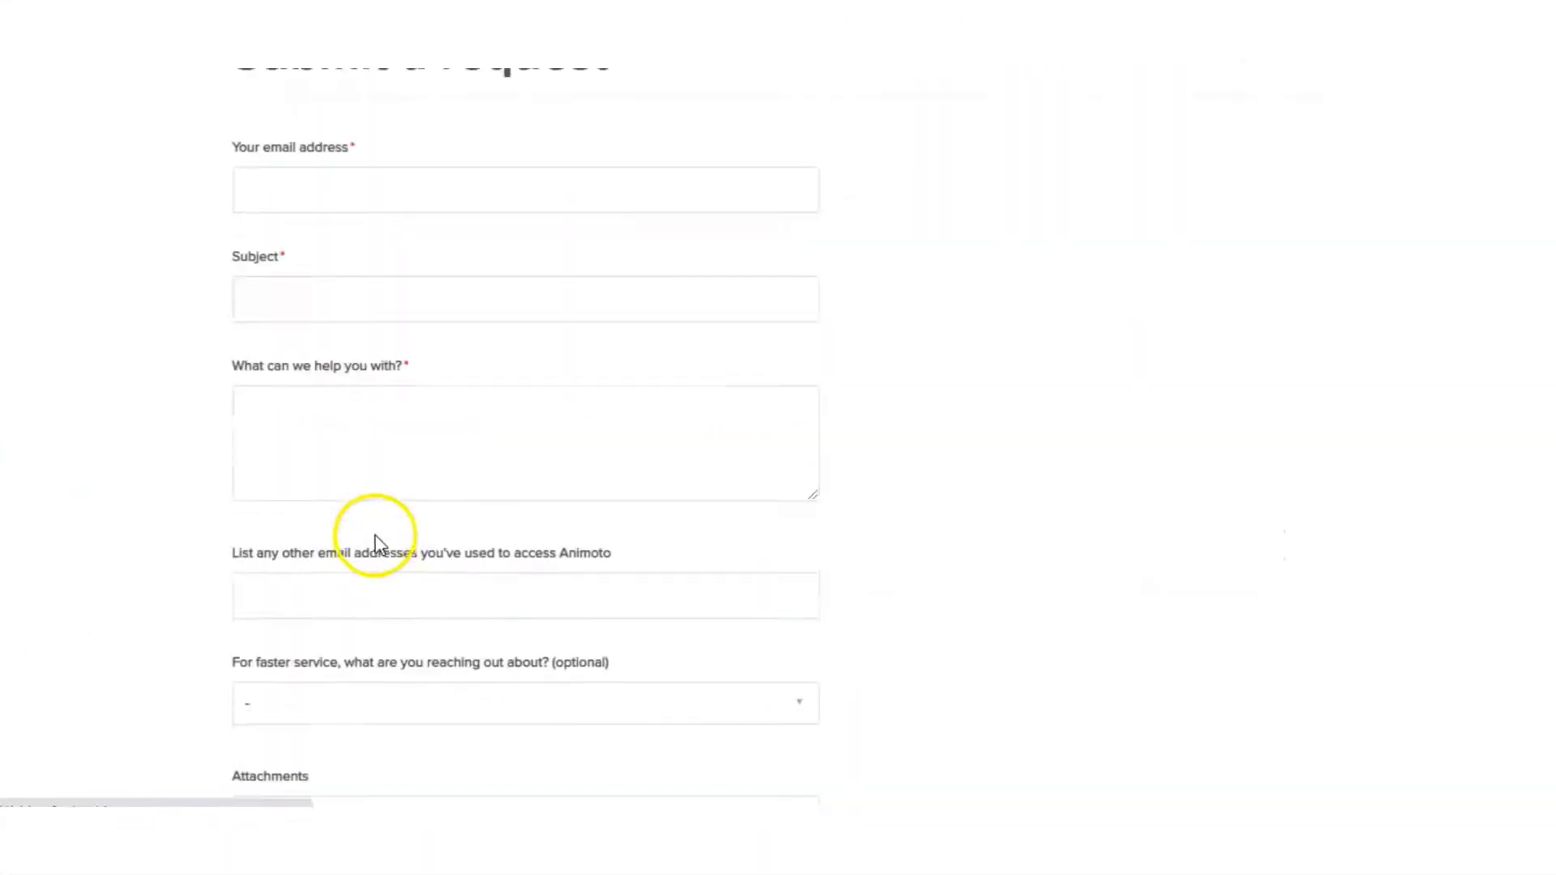
scroll(1000, 573, down, 3)
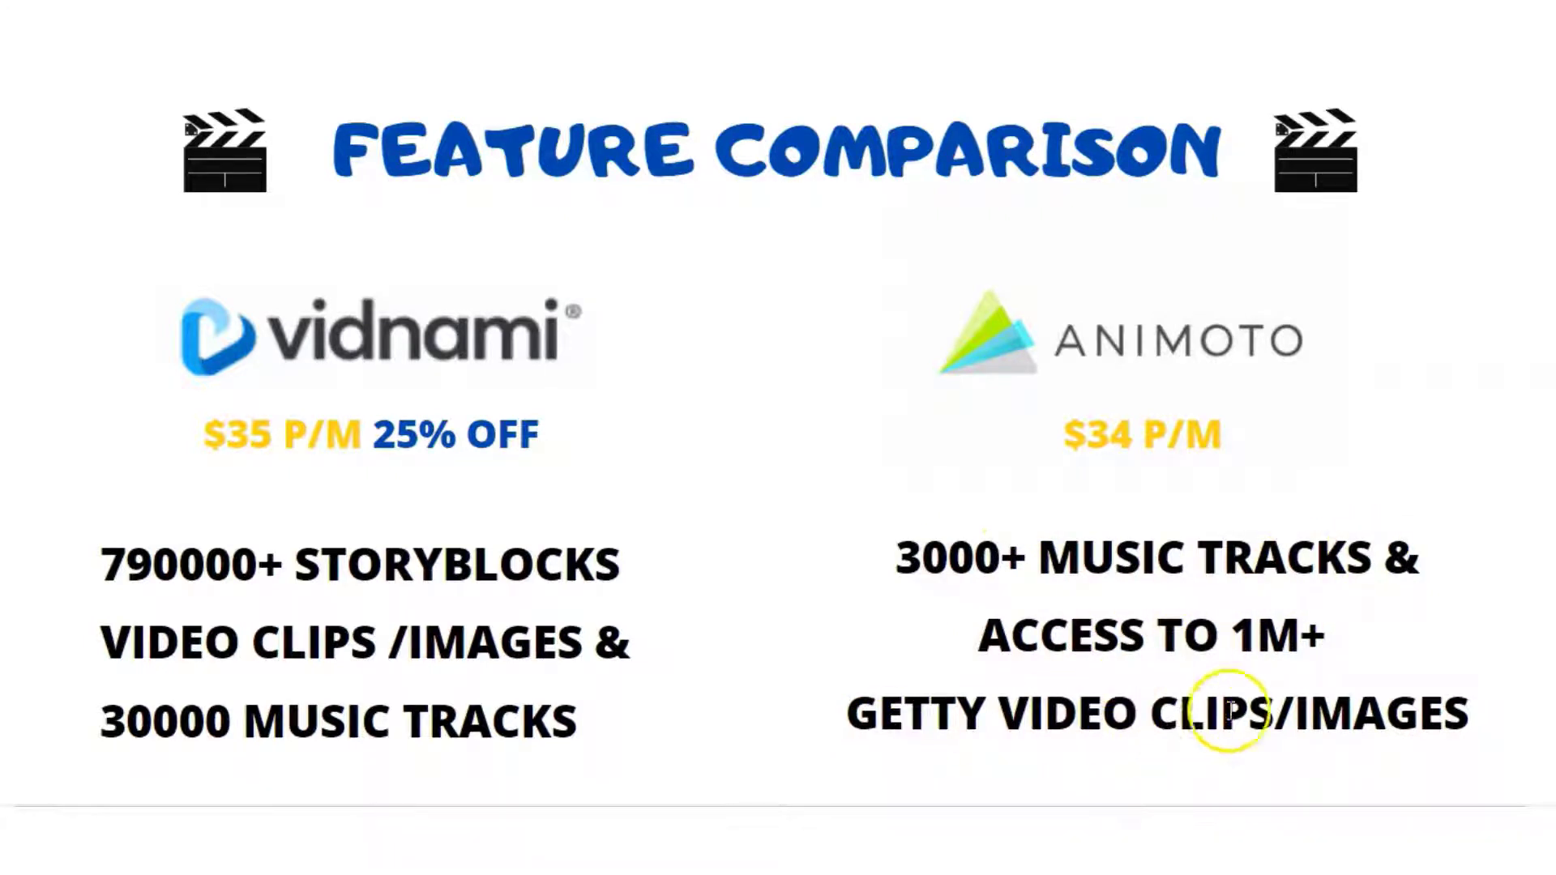
key(Right)
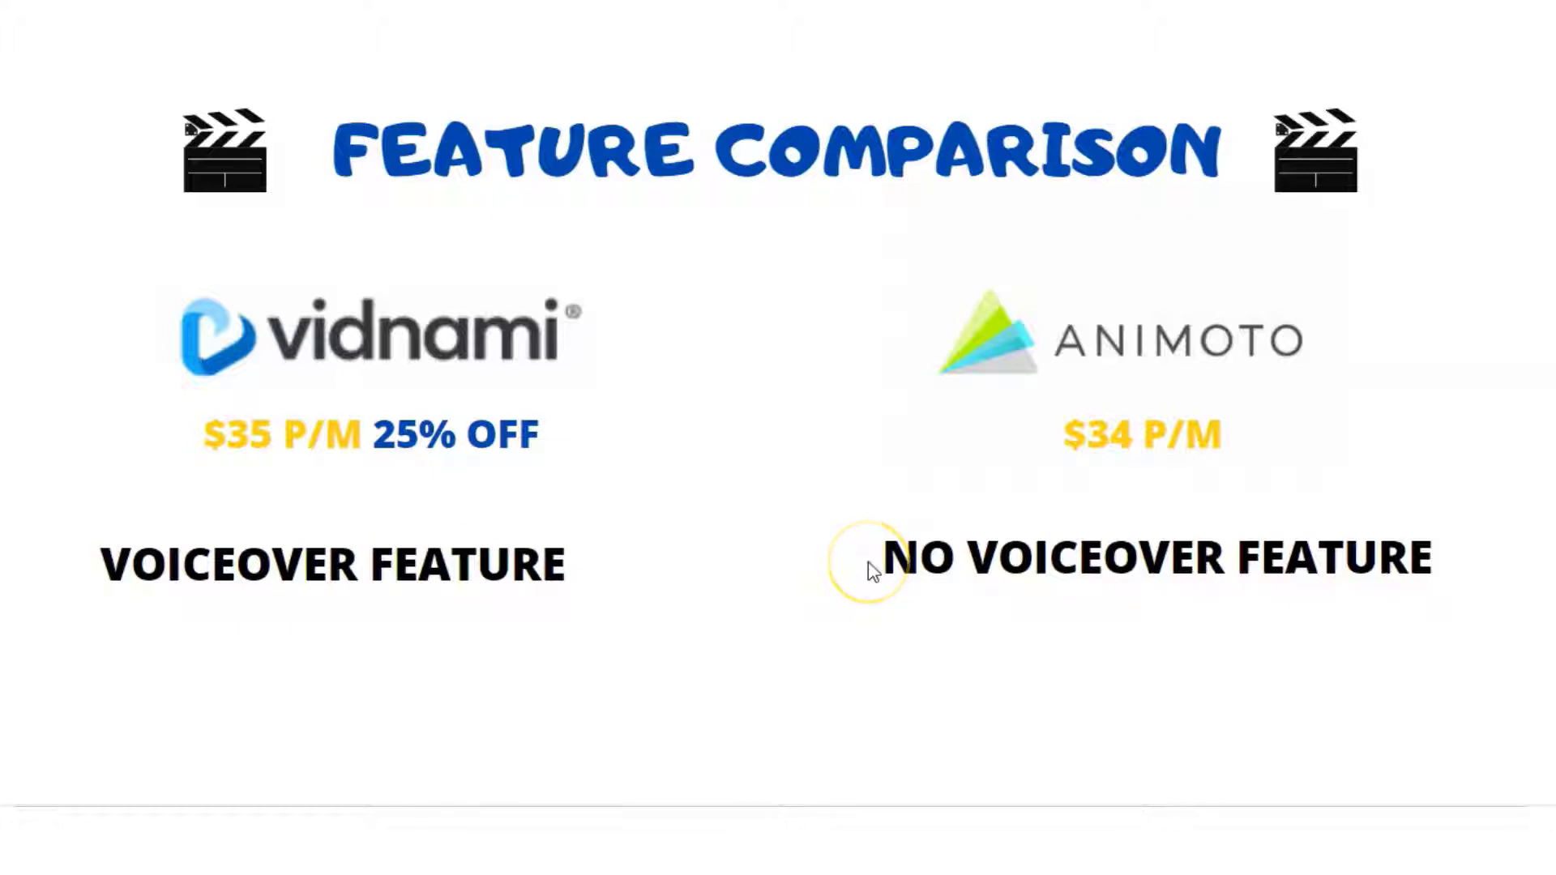
key(Right)
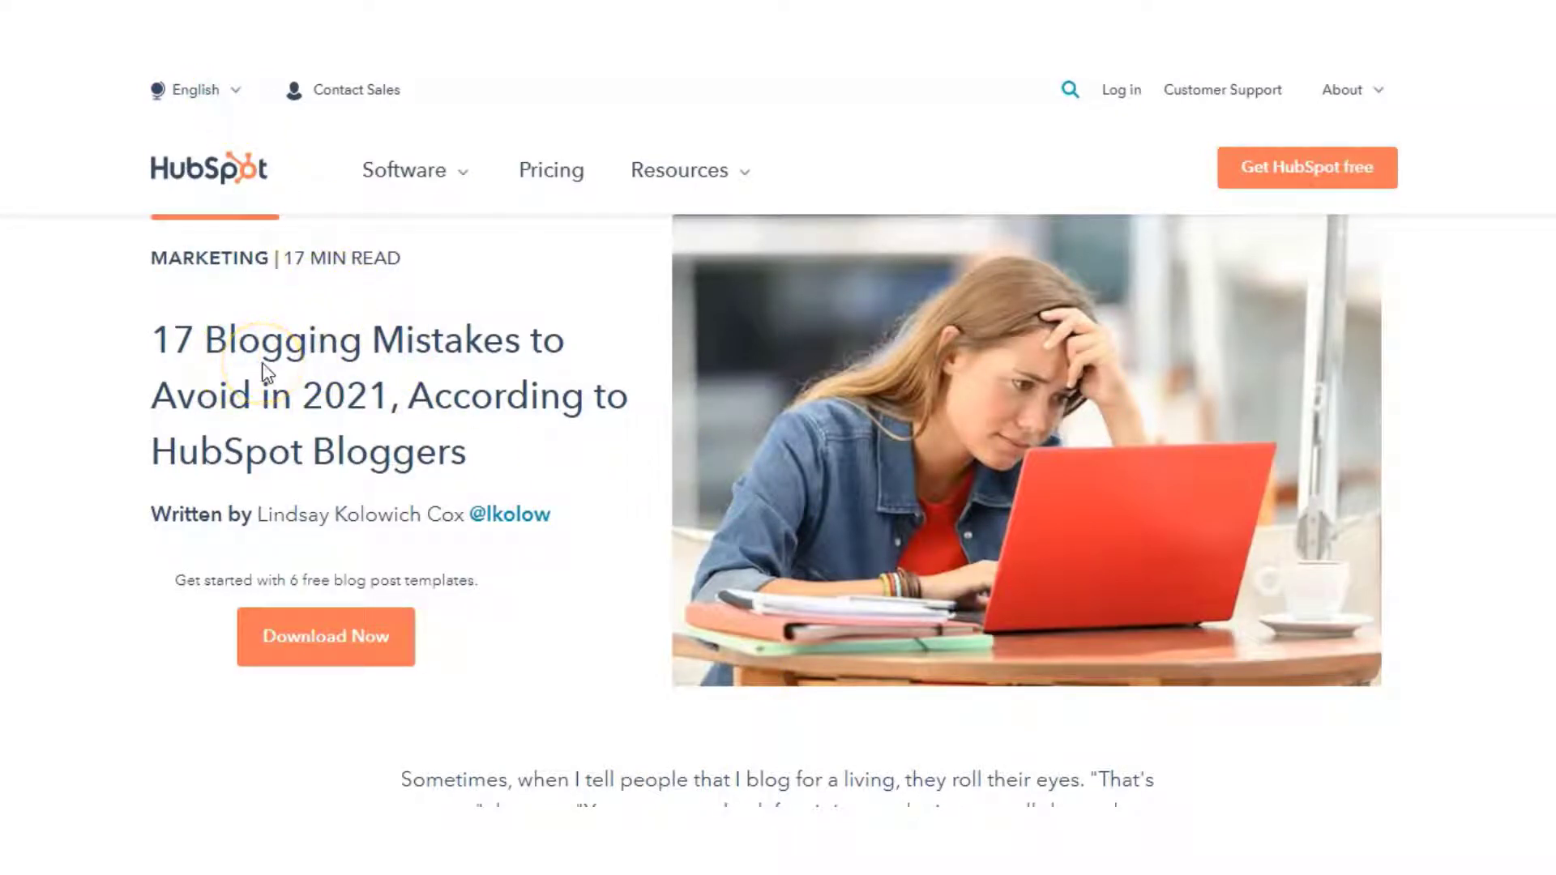
Paste the beginner blogging tips script into Blogging Example Video in Vidnami and create its scenes
scroll(267, 373, down, 2)
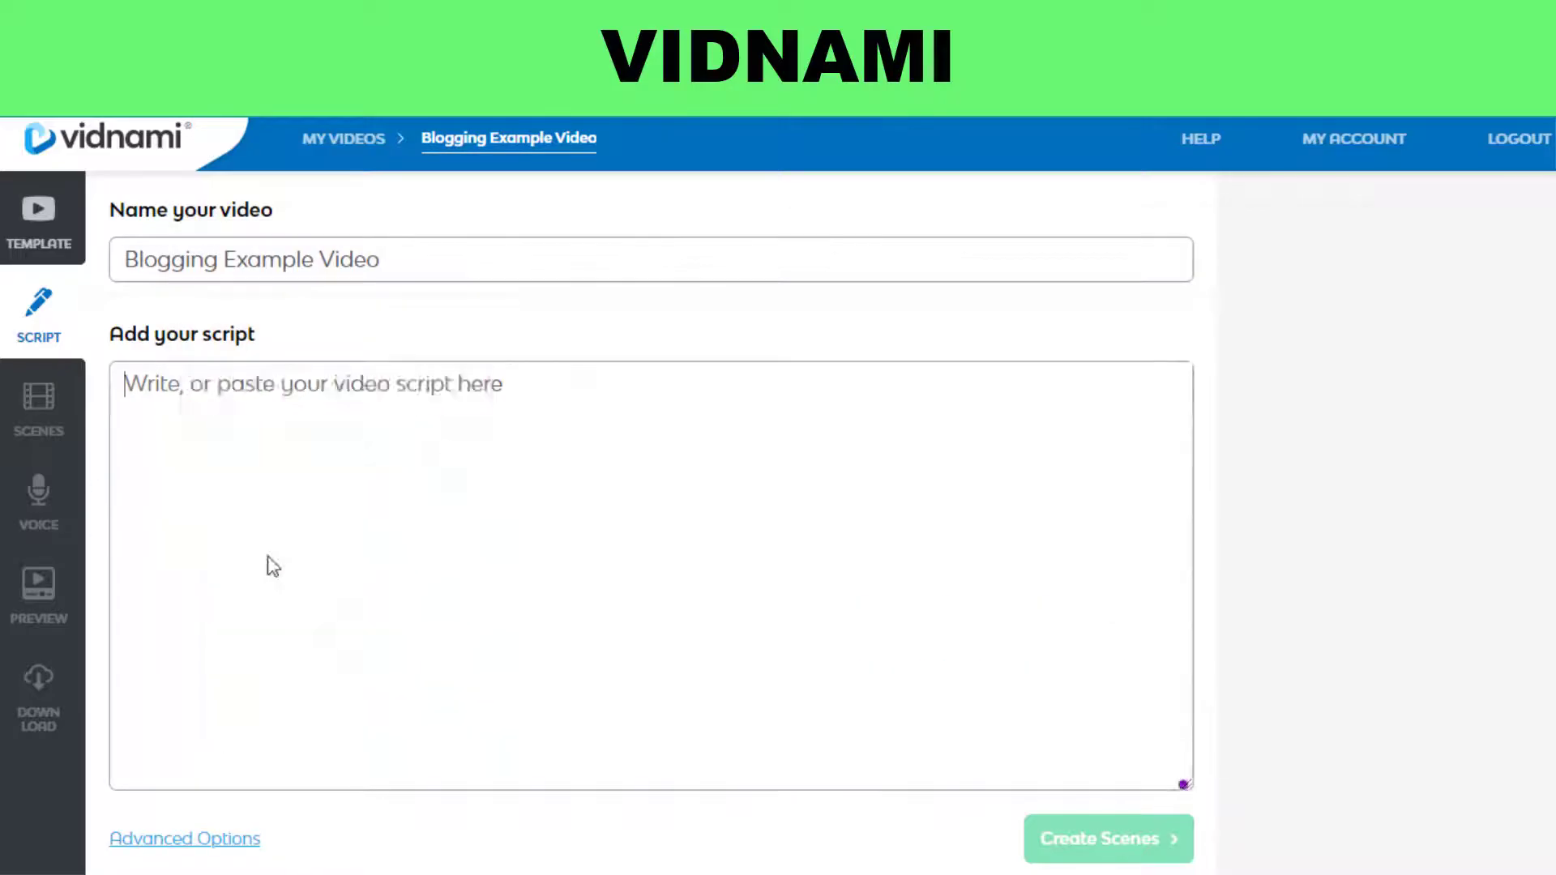
text(Blogging Tips For Beginner Bloggers  Identify what resonates with your audience  If you want your blog content to perform well..  ..it must resonate with your audience  Use data and research to back up the claims you make in your posts  Data-driven content catches people's attention..  .. in a way that fluffy arguments do not  Schedule and publish blogs consistently  Get into the habit of planning your blog post topics..  .. ahead of time and publishing consistently  Focus on the long-term benefits of organic traffic  At a certain point, just publish it..  ..your blog post is never going to be perfect)
scroll(677, 660, down, 7)
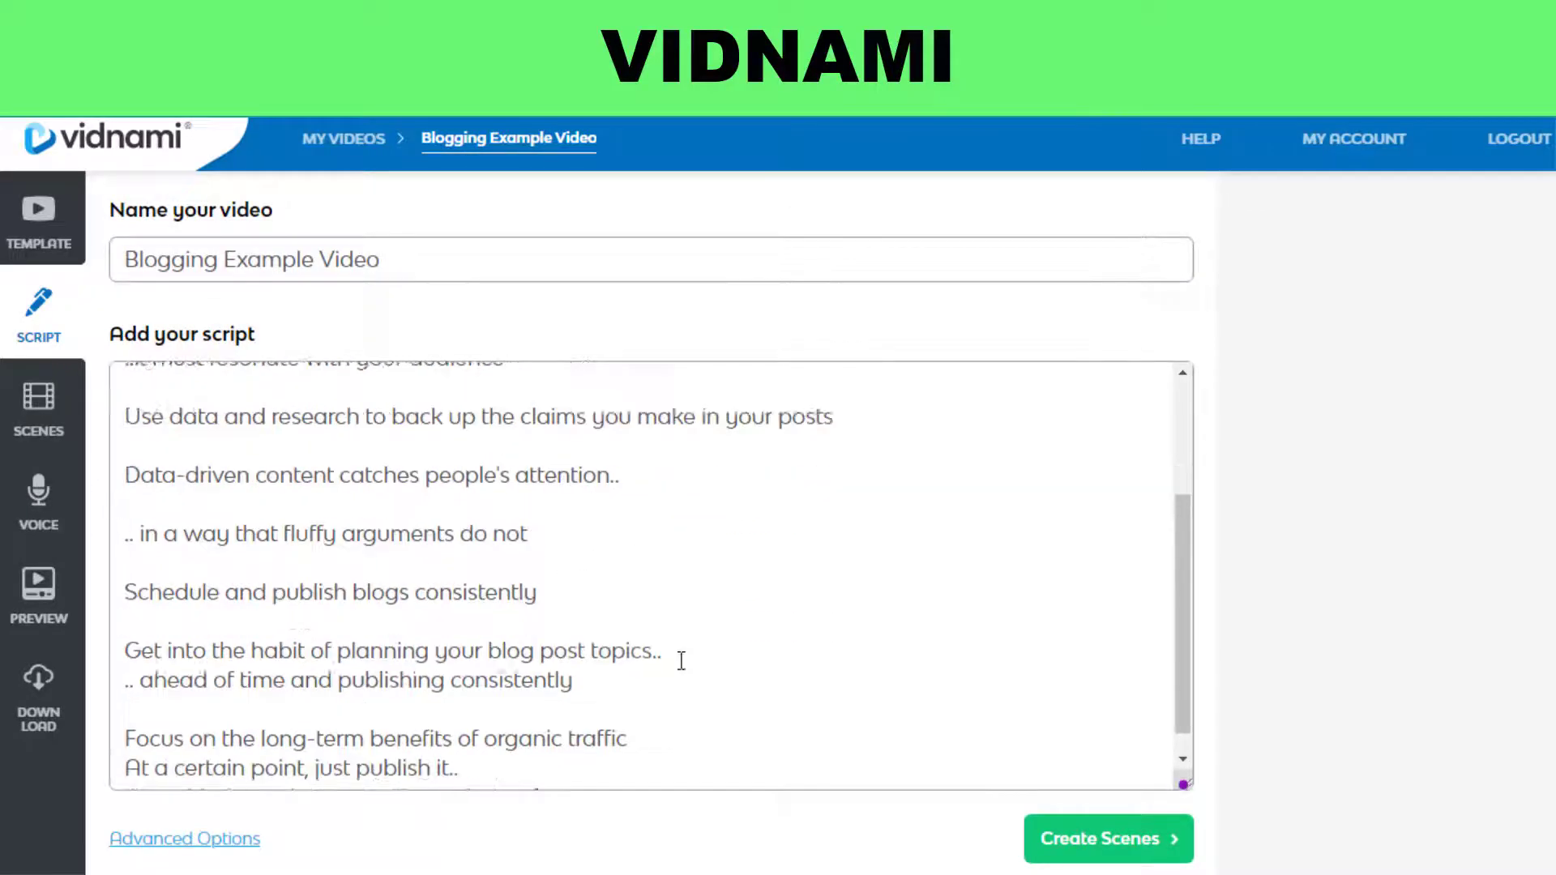
click(1114, 846)
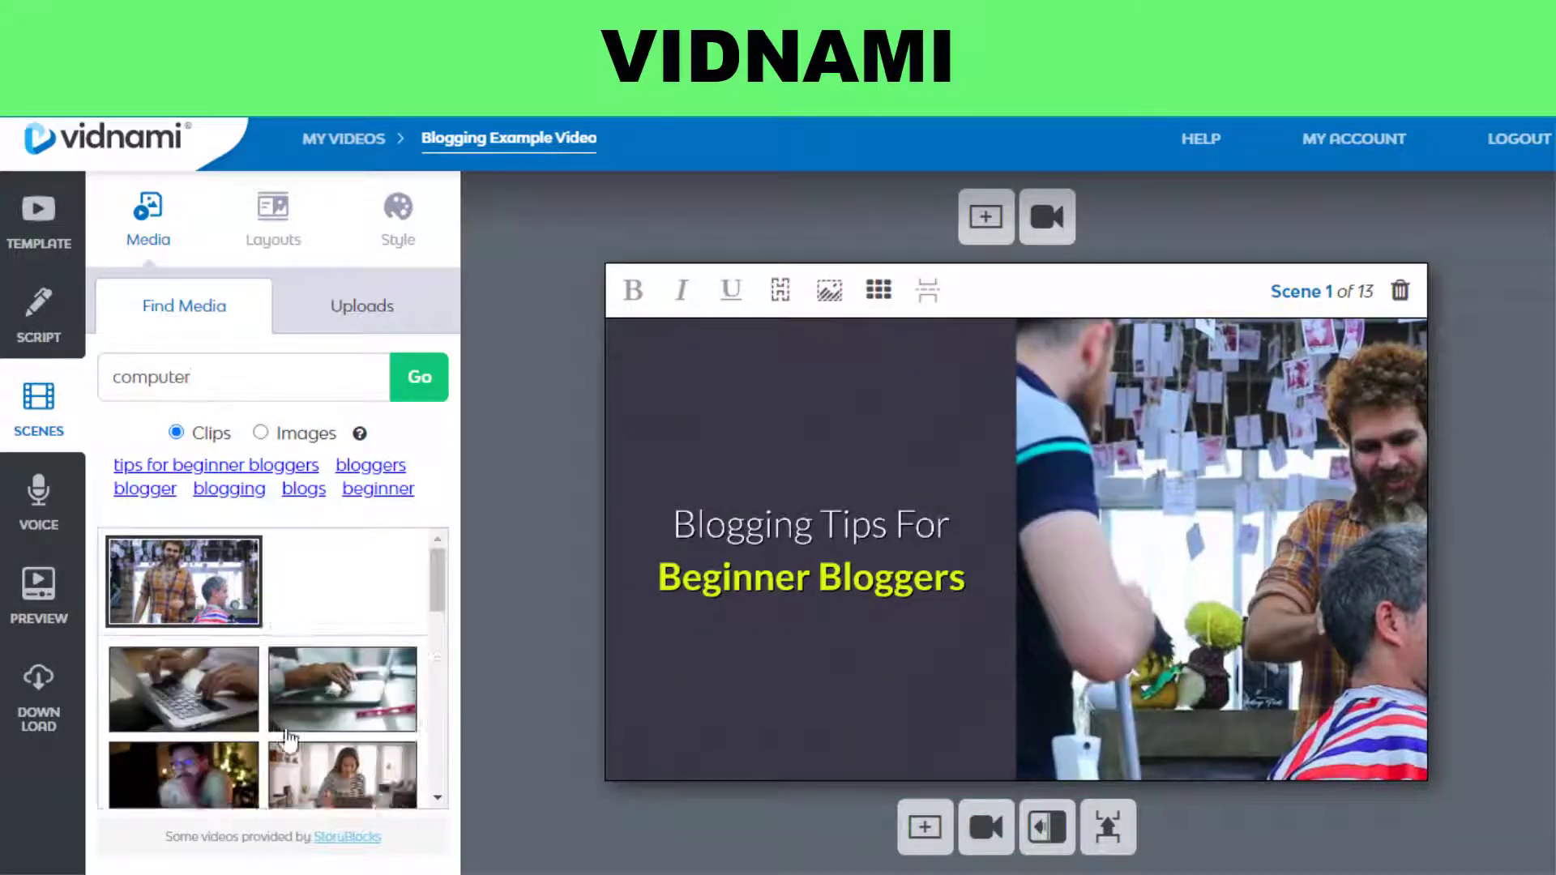
Search the stock clips for "computer" and replace scene 1's video with the woman working at a laptop
scroll(342, 666, down, 1)
click(342, 666)
scroll(753, 612, down, 6)
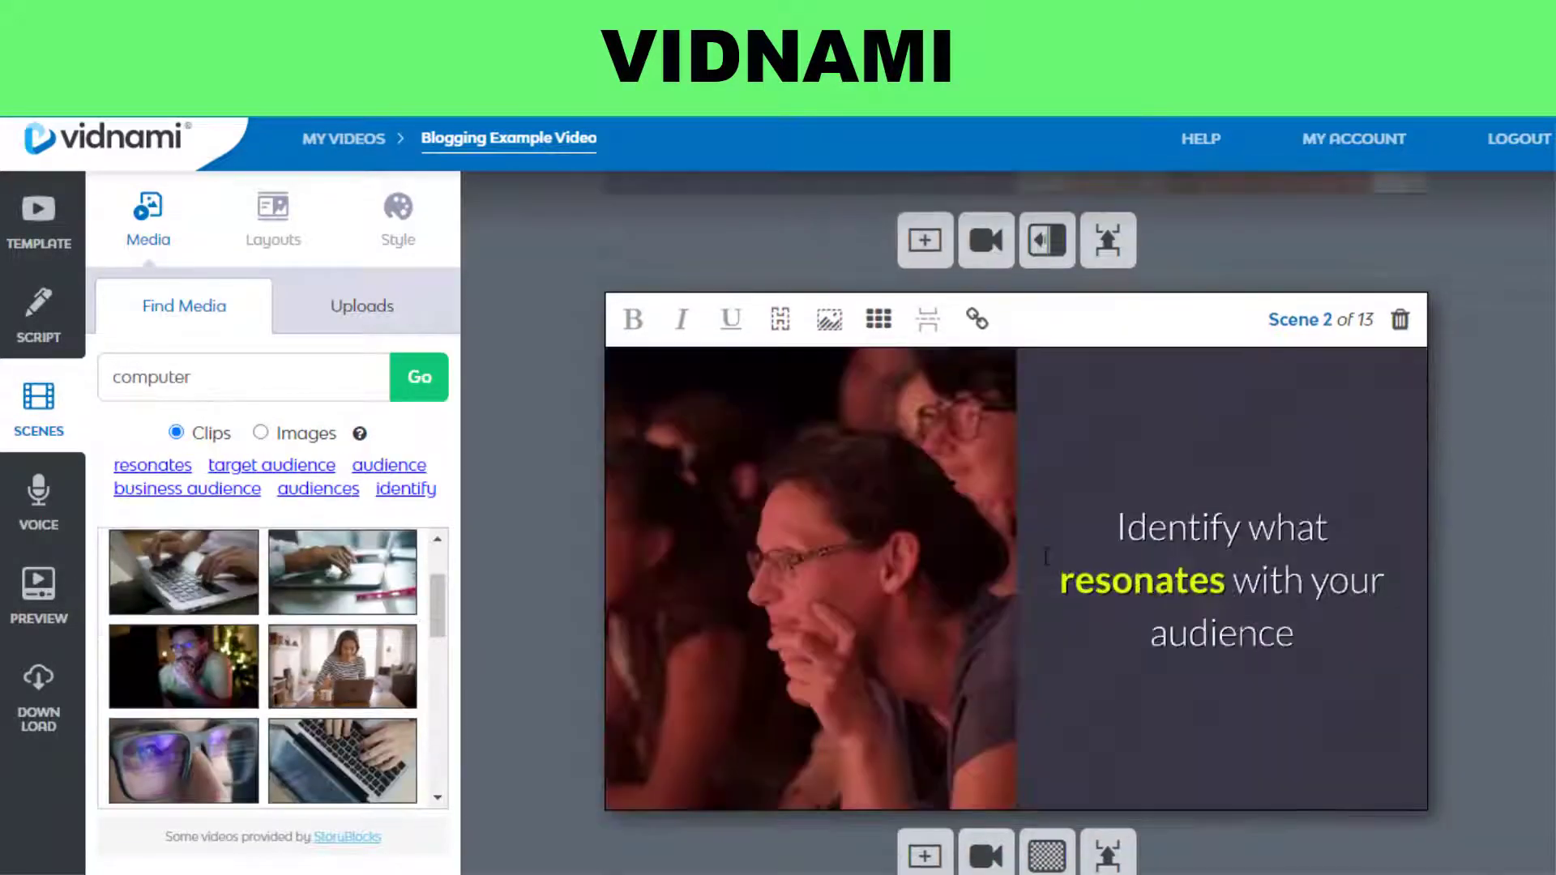
scroll(758, 608, down, 6)
Search the stock clips for "blog" and replace scene 3's video with the clip of hands typing on a keyboard
drag(112, 377, 444, 434)
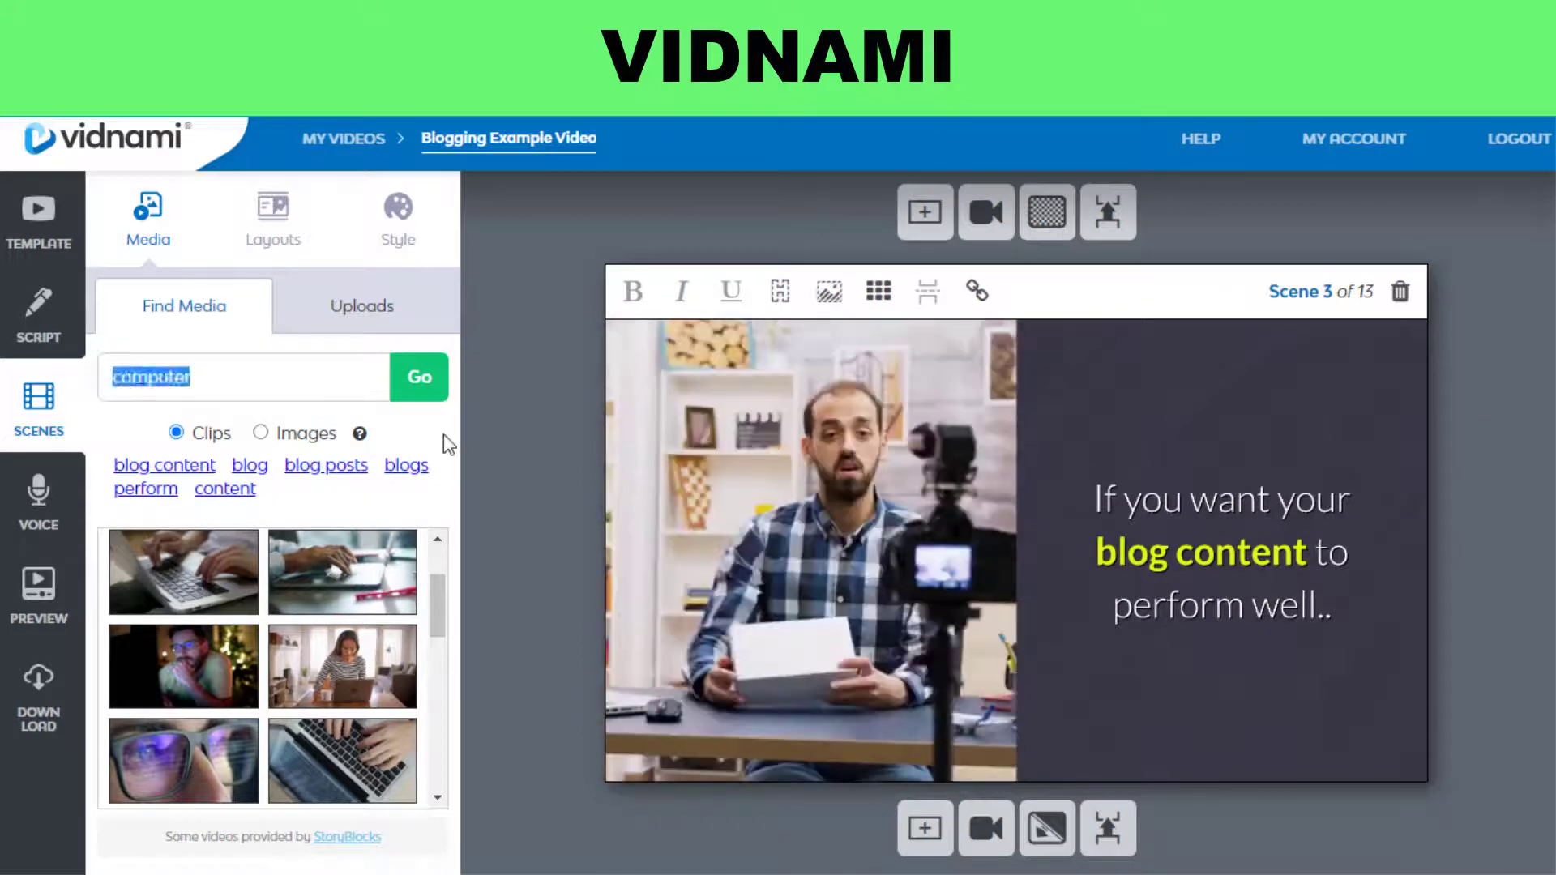
scroll(209, 609, down, 2)
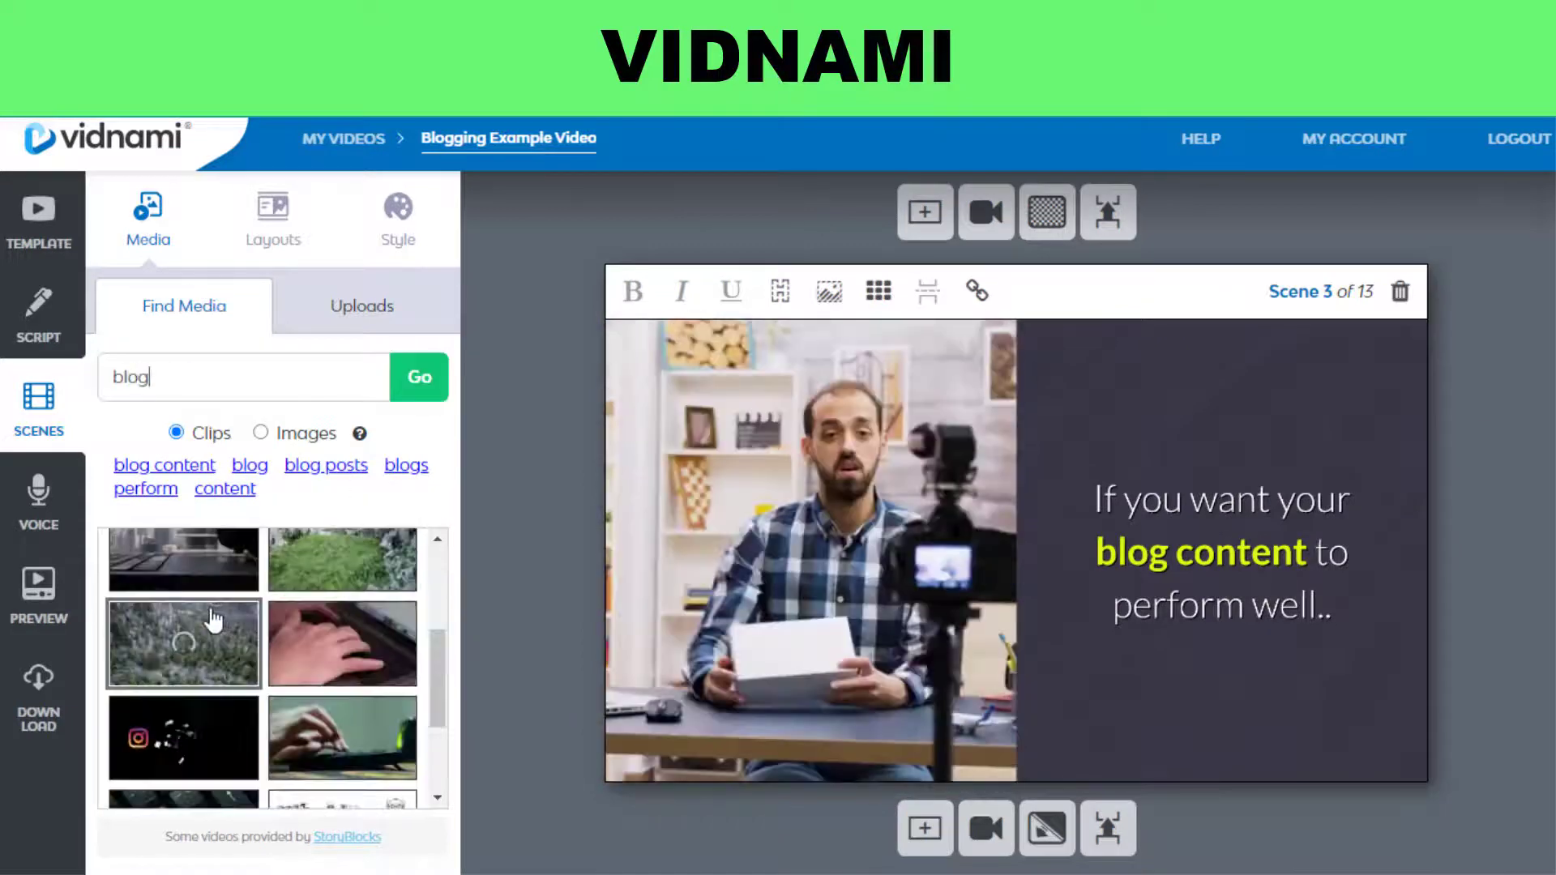
scroll(1009, 693, down, 4)
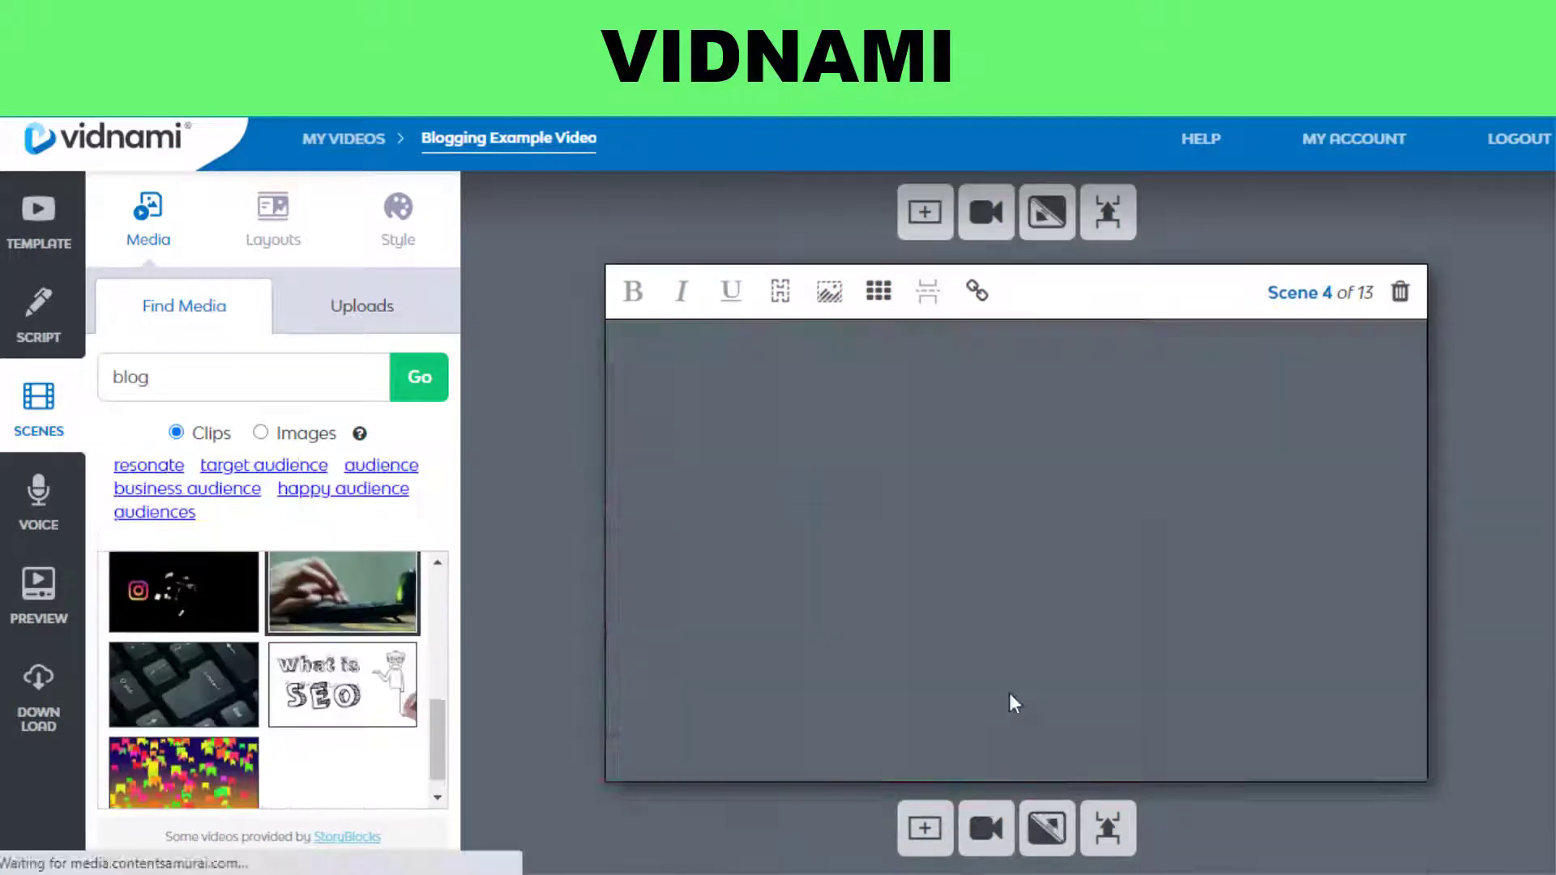
Give scene 5 the notebook writing clip from a "research" search, and look up "pay attention" clips for scene 6
scroll(1016, 522, down, 4)
drag(115, 378, 254, 519)
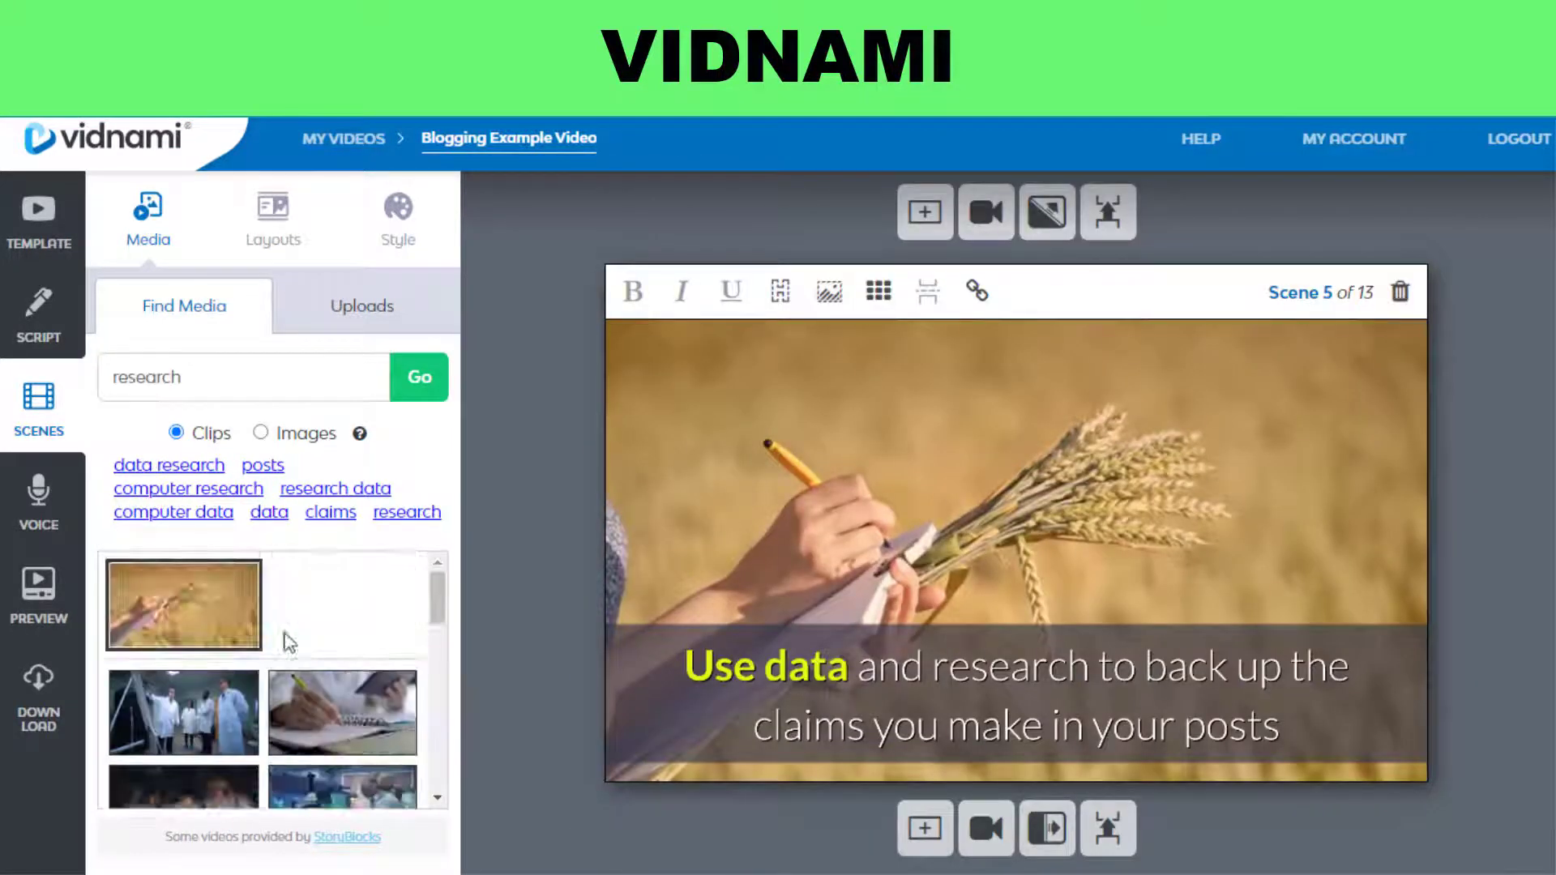
scroll(284, 639, down, 1)
scroll(1037, 547, down, 5)
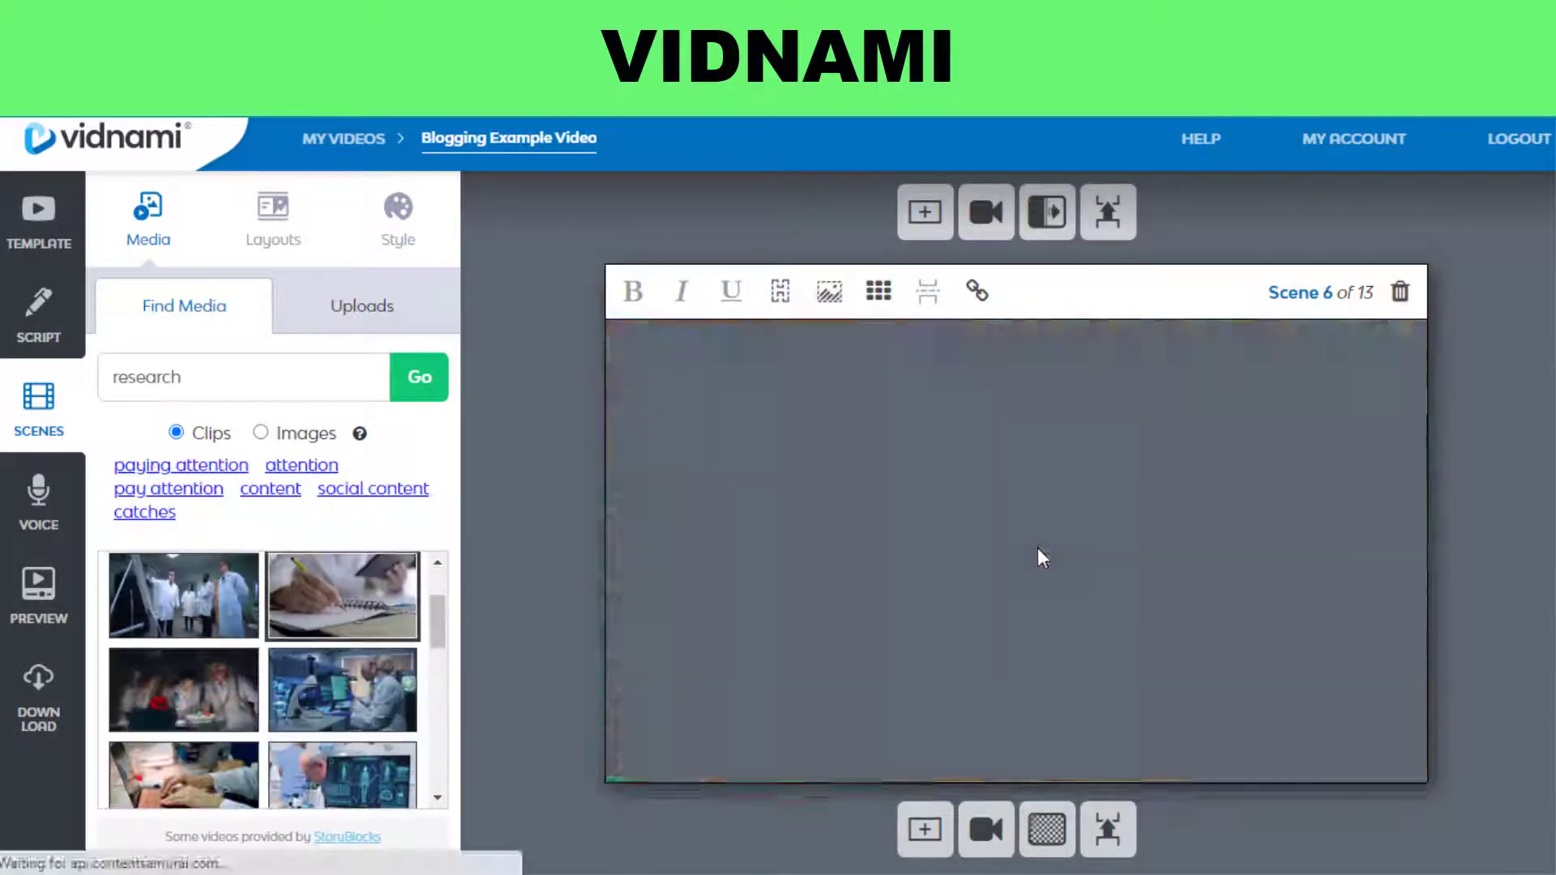
click(167, 487)
Search the stock clips for "opinion" and replace scene 7's video with the clip of the bearded man outdoors
scroll(194, 631, down, 2)
scroll(883, 608, down, 2)
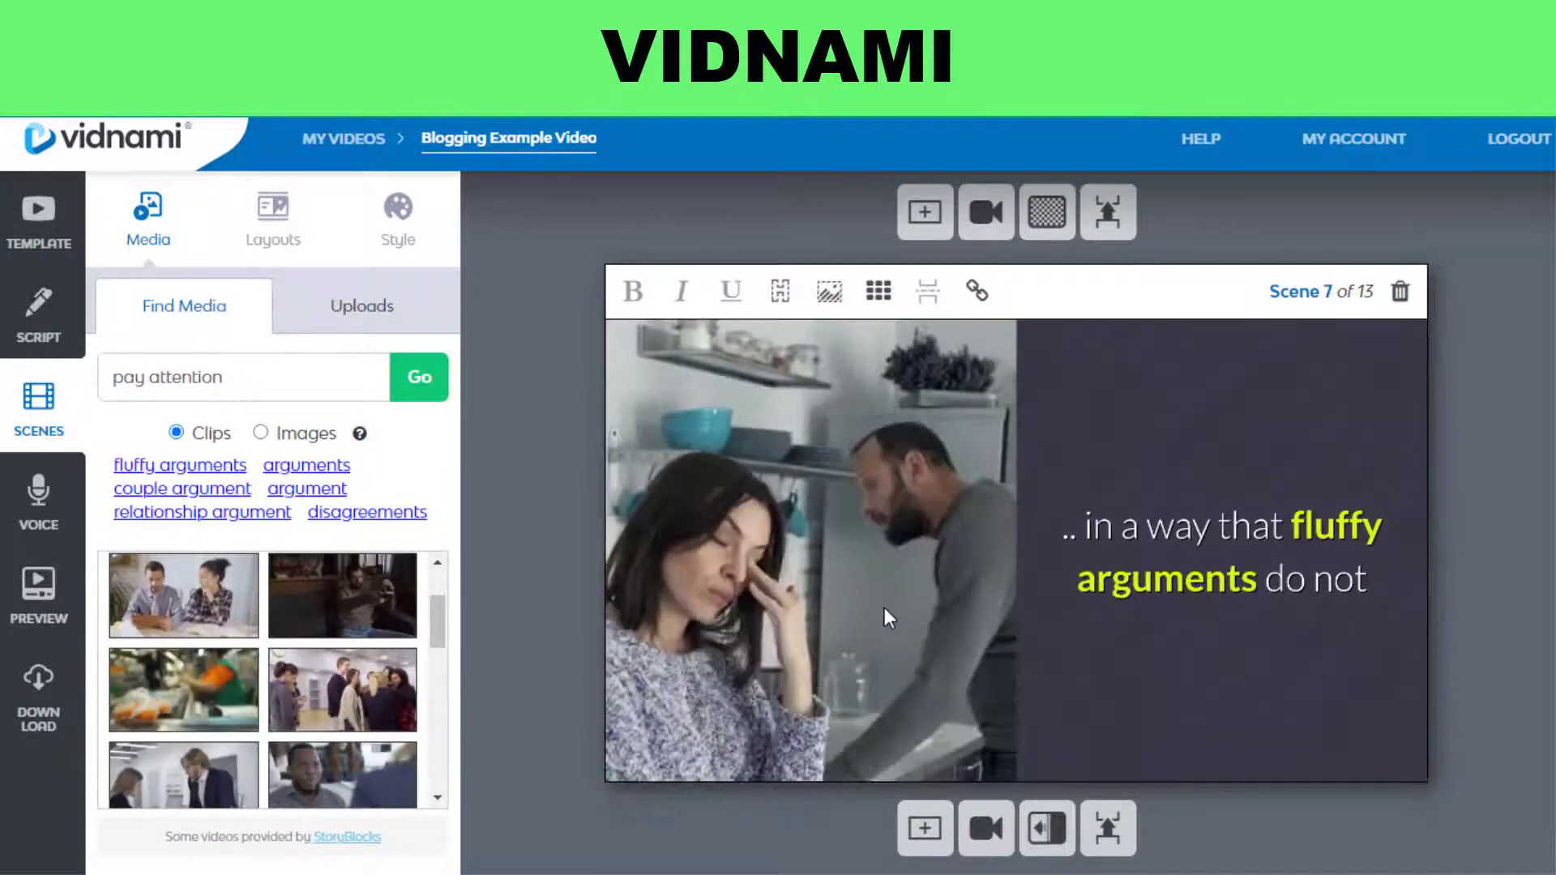
text(opin)
text(ion)
key(Return)
scroll(212, 629, down, 1)
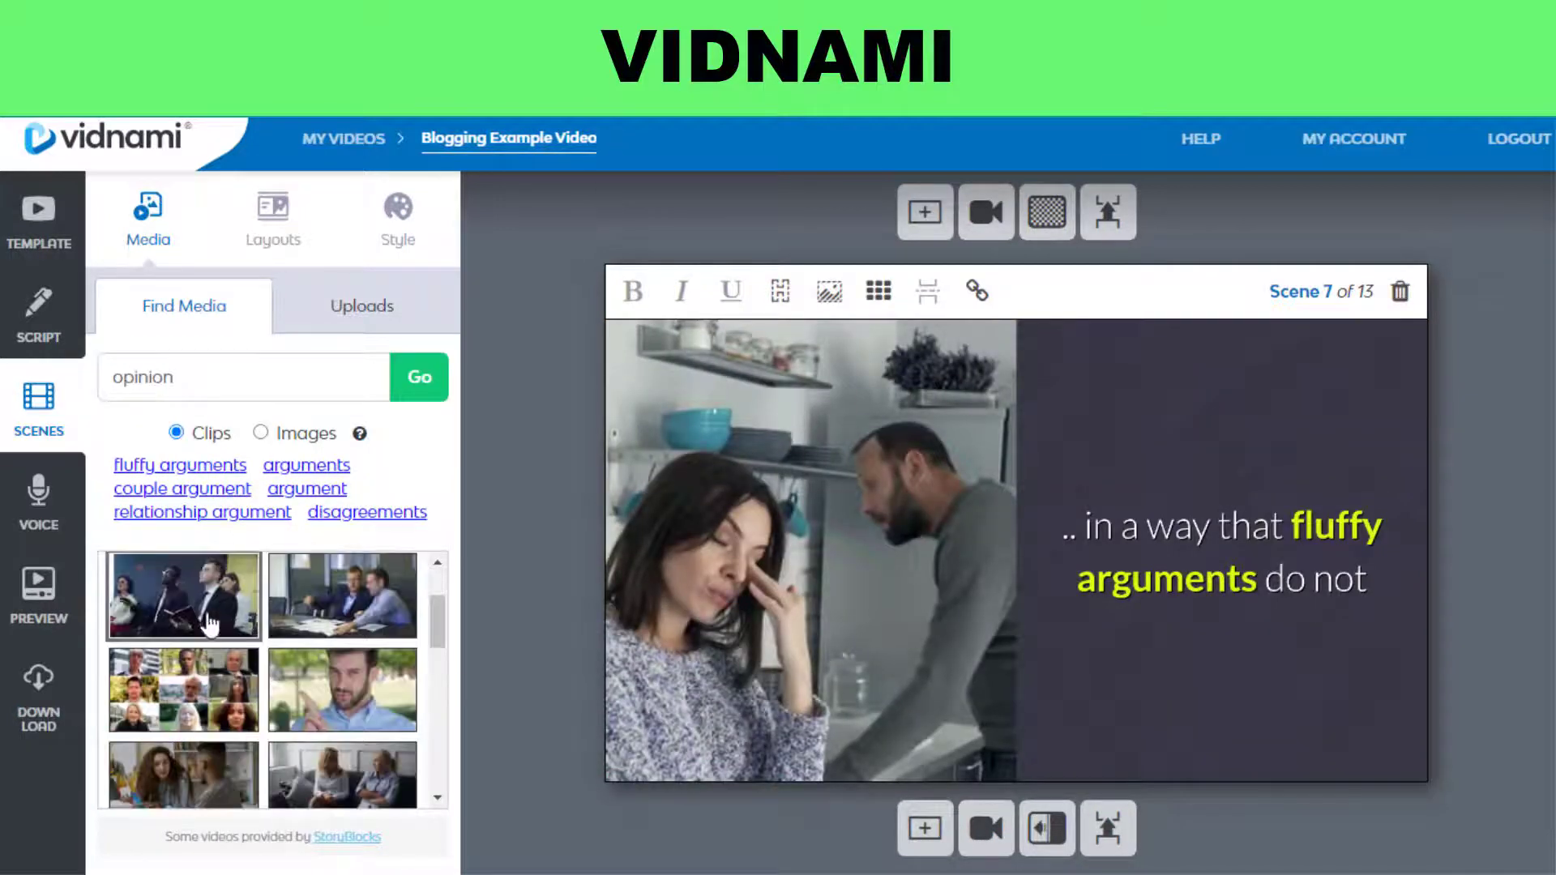
click(183, 689)
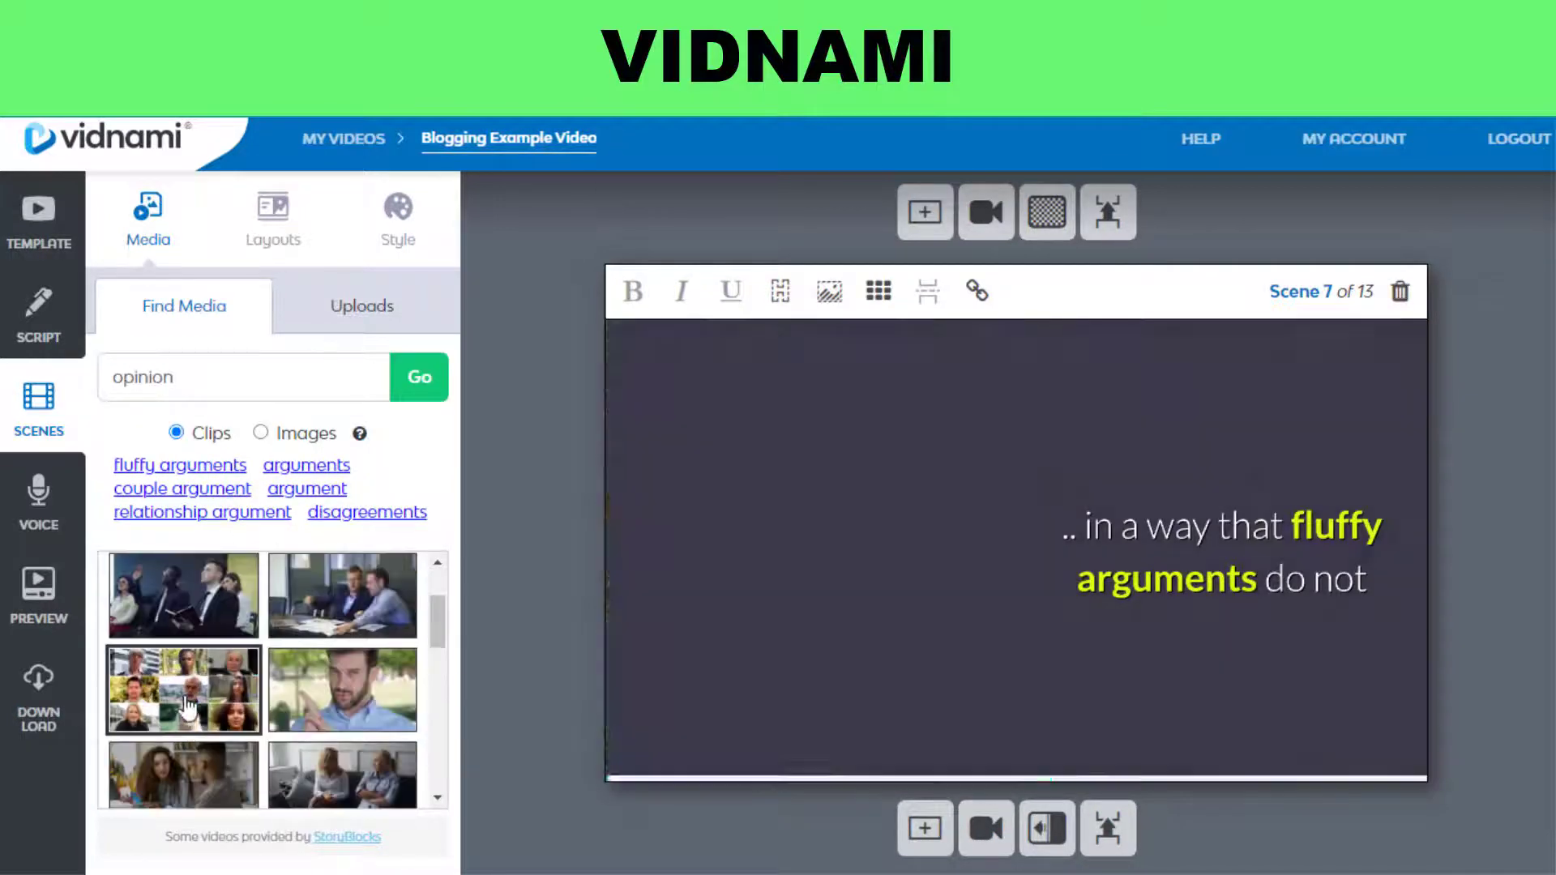
scroll(1005, 635, down, 1)
scroll(255, 703, down, 1)
Replace scene 8's video with a clip from the "schedule" suggestion and scene 9's with the overhead desk clip from "planning"
scroll(255, 703, down, 1)
click(344, 734)
scroll(847, 576, down, 4)
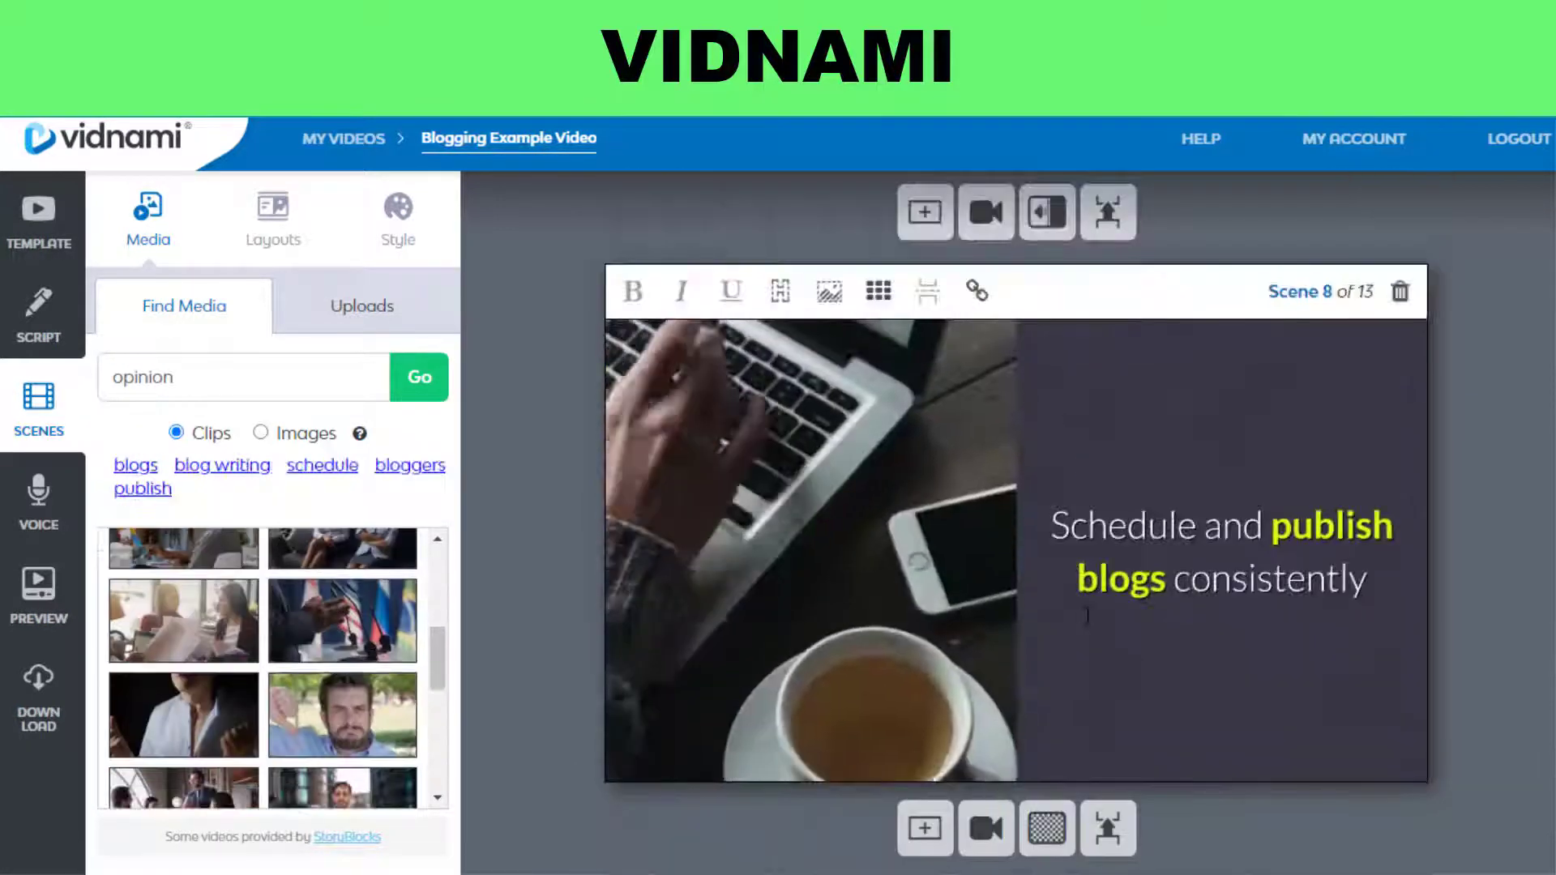
click(321, 465)
click(361, 673)
scroll(914, 545, down, 4)
click(241, 464)
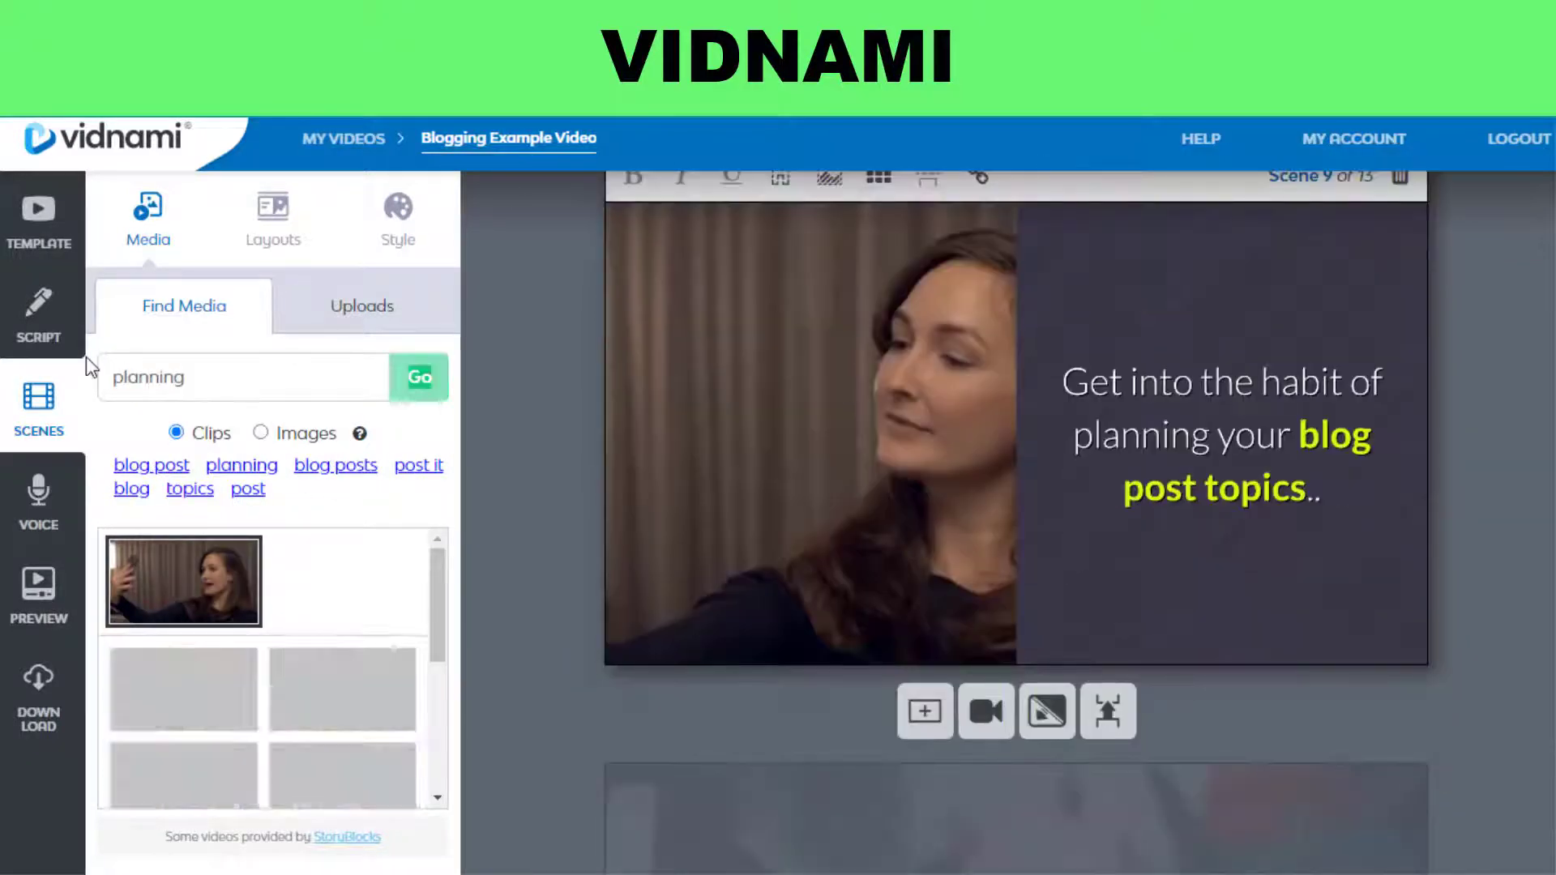
click(184, 689)
Find clips for scene 11 with the "traffic online" suggestion and replace its video with the man in glasses
scroll(1028, 475, down, 5)
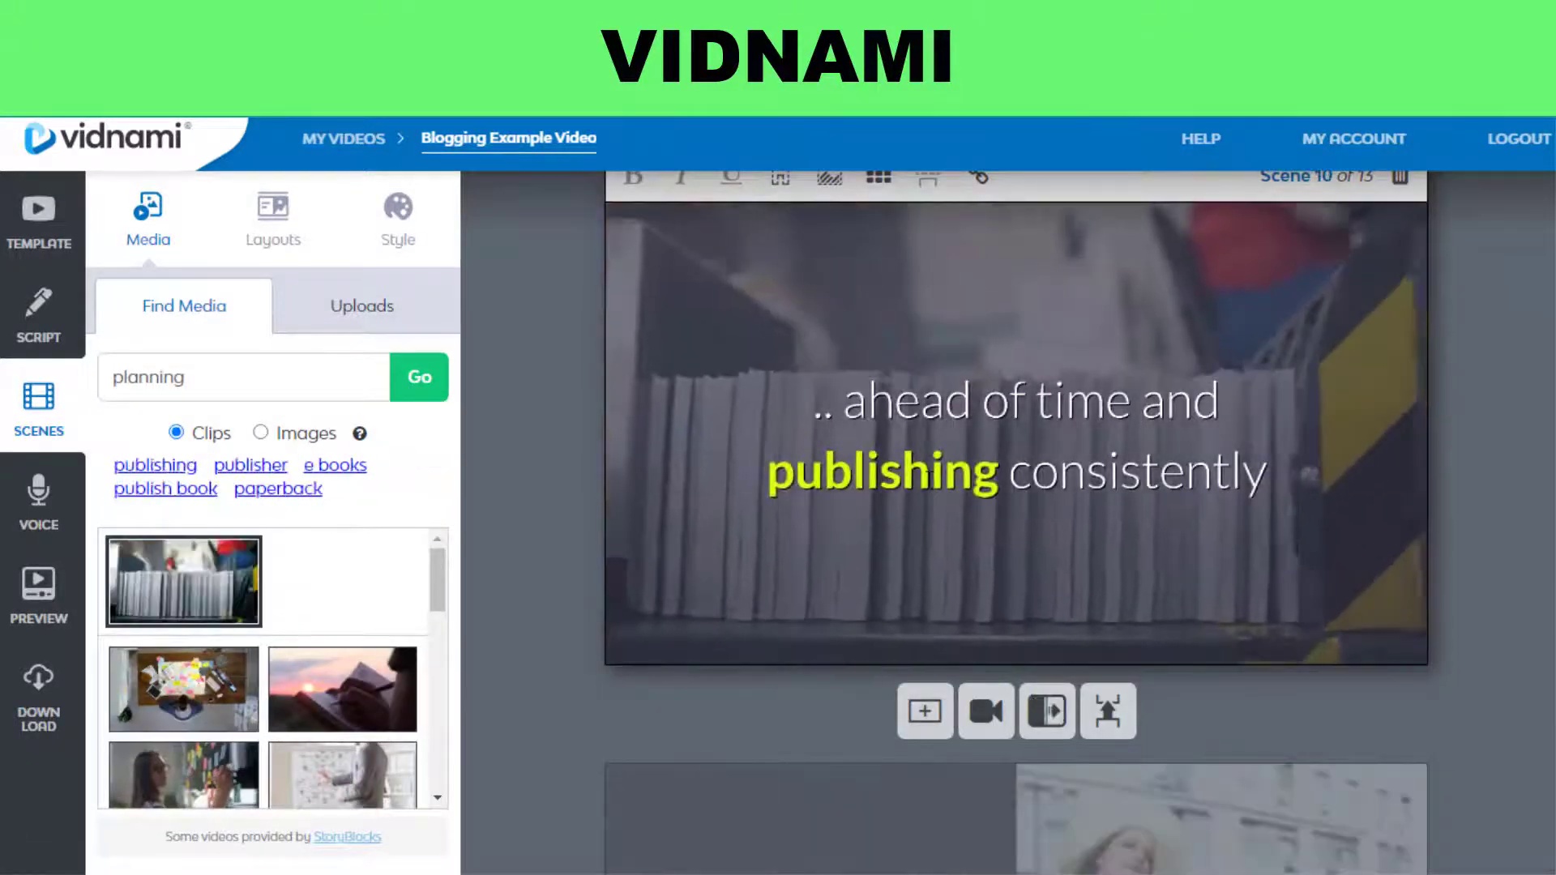
scroll(1028, 476, down, 4)
click(168, 464)
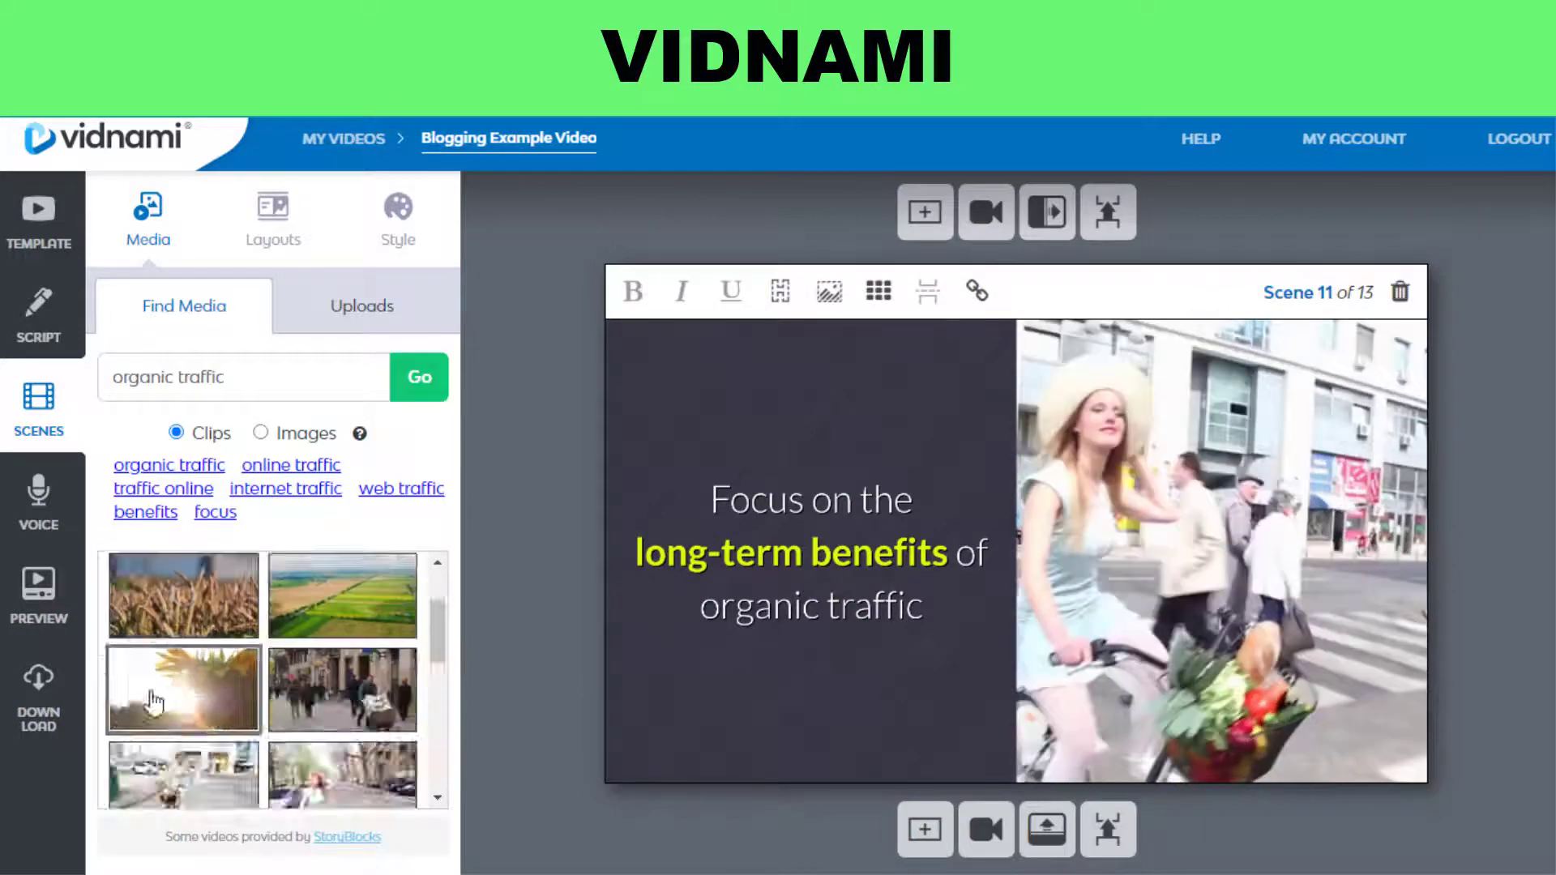
click(163, 487)
scroll(284, 653, down, 2)
click(184, 666)
Look up clips for scene 13 with the "not perfect" and "blog posts" suggestions and replace its video with a "blog posts" clip
scroll(942, 600, down, 4)
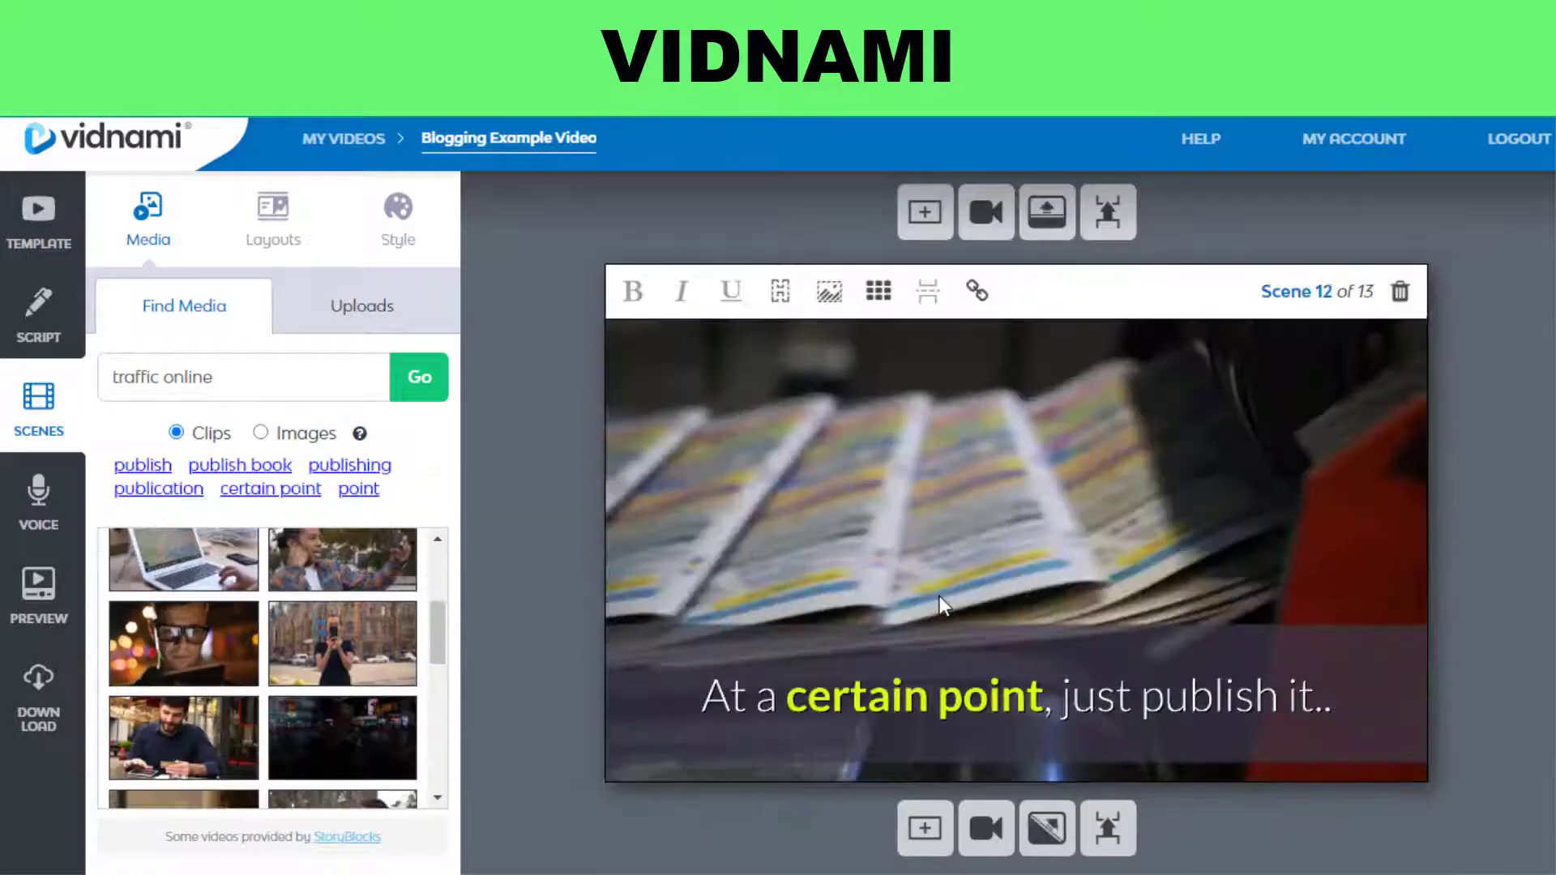
scroll(954, 611, down, 4)
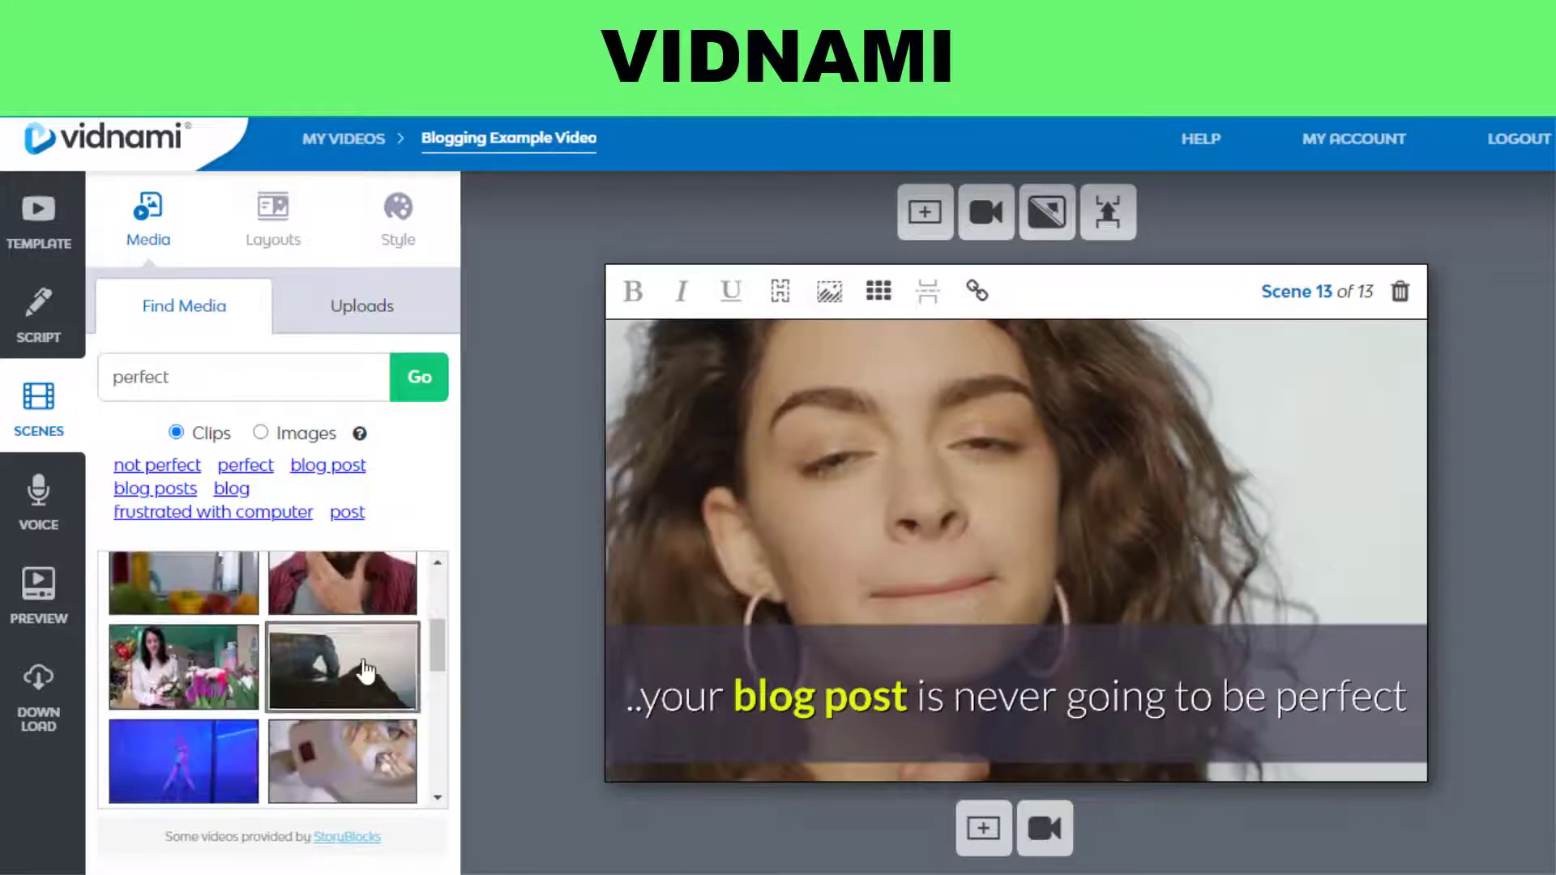
click(156, 464)
scroll(241, 694, down, 3)
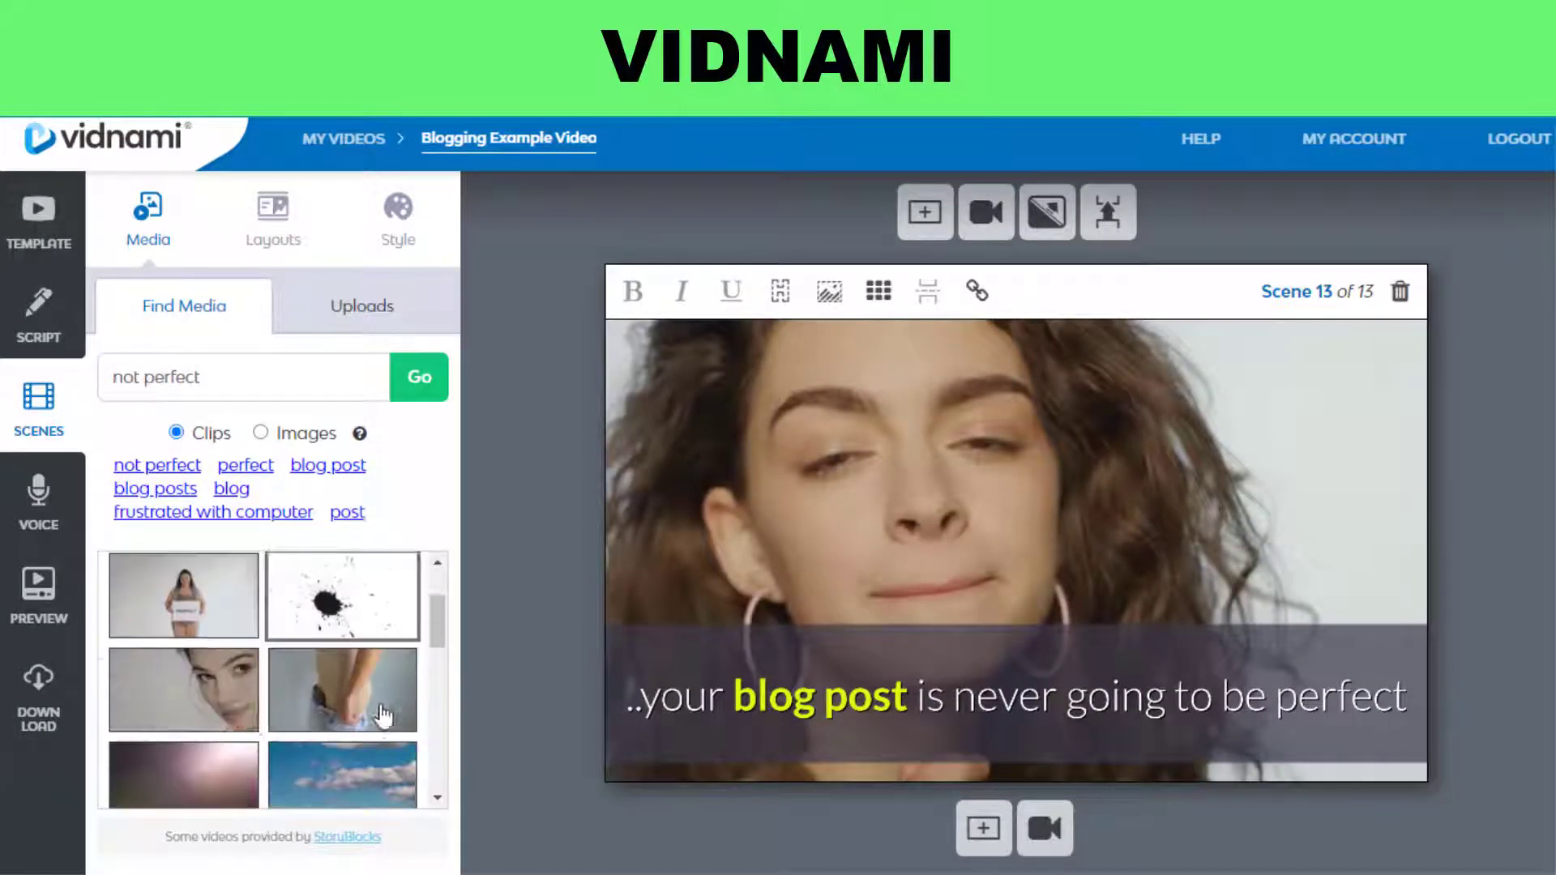
click(154, 489)
click(188, 642)
click(1012, 575)
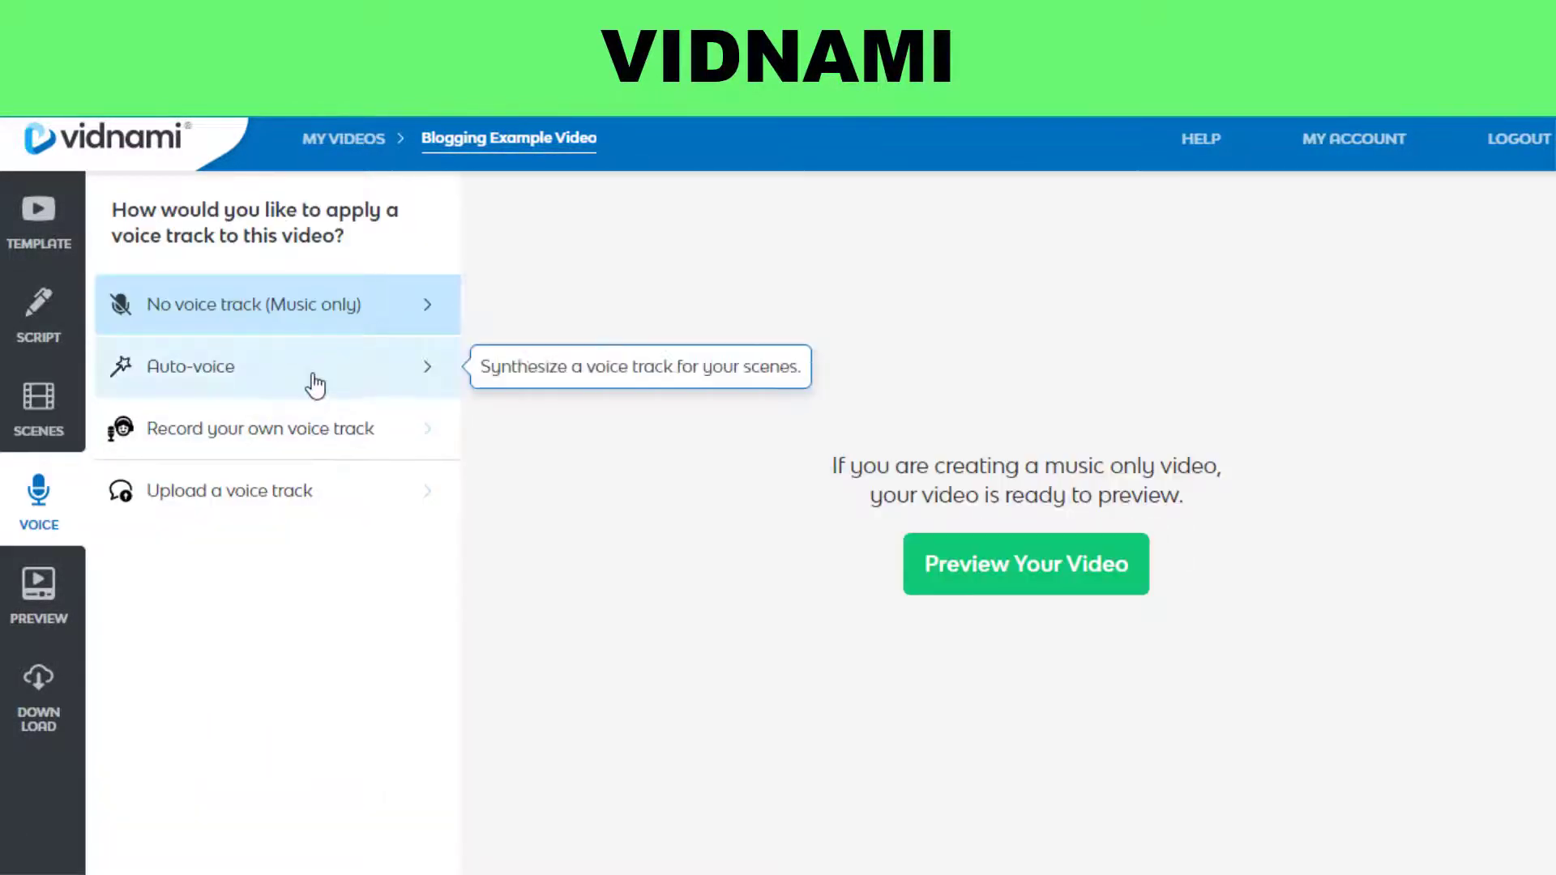
Choose a synthesized Auto-voice track for the video and set its voice style to Angus
click(305, 381)
click(997, 479)
click(996, 442)
click(996, 480)
click(764, 316)
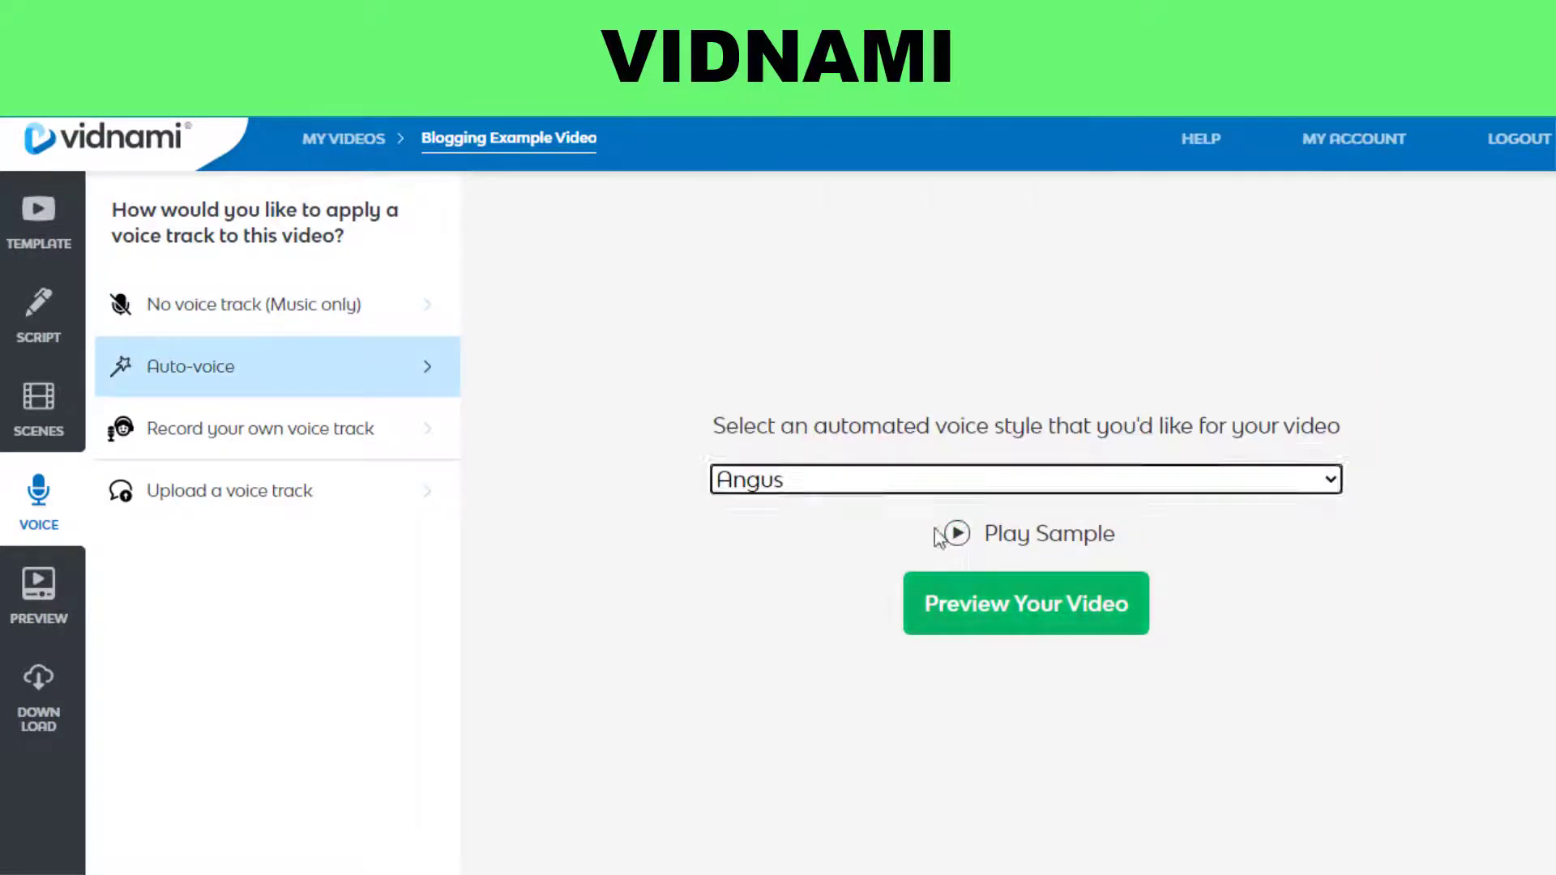
click(996, 480)
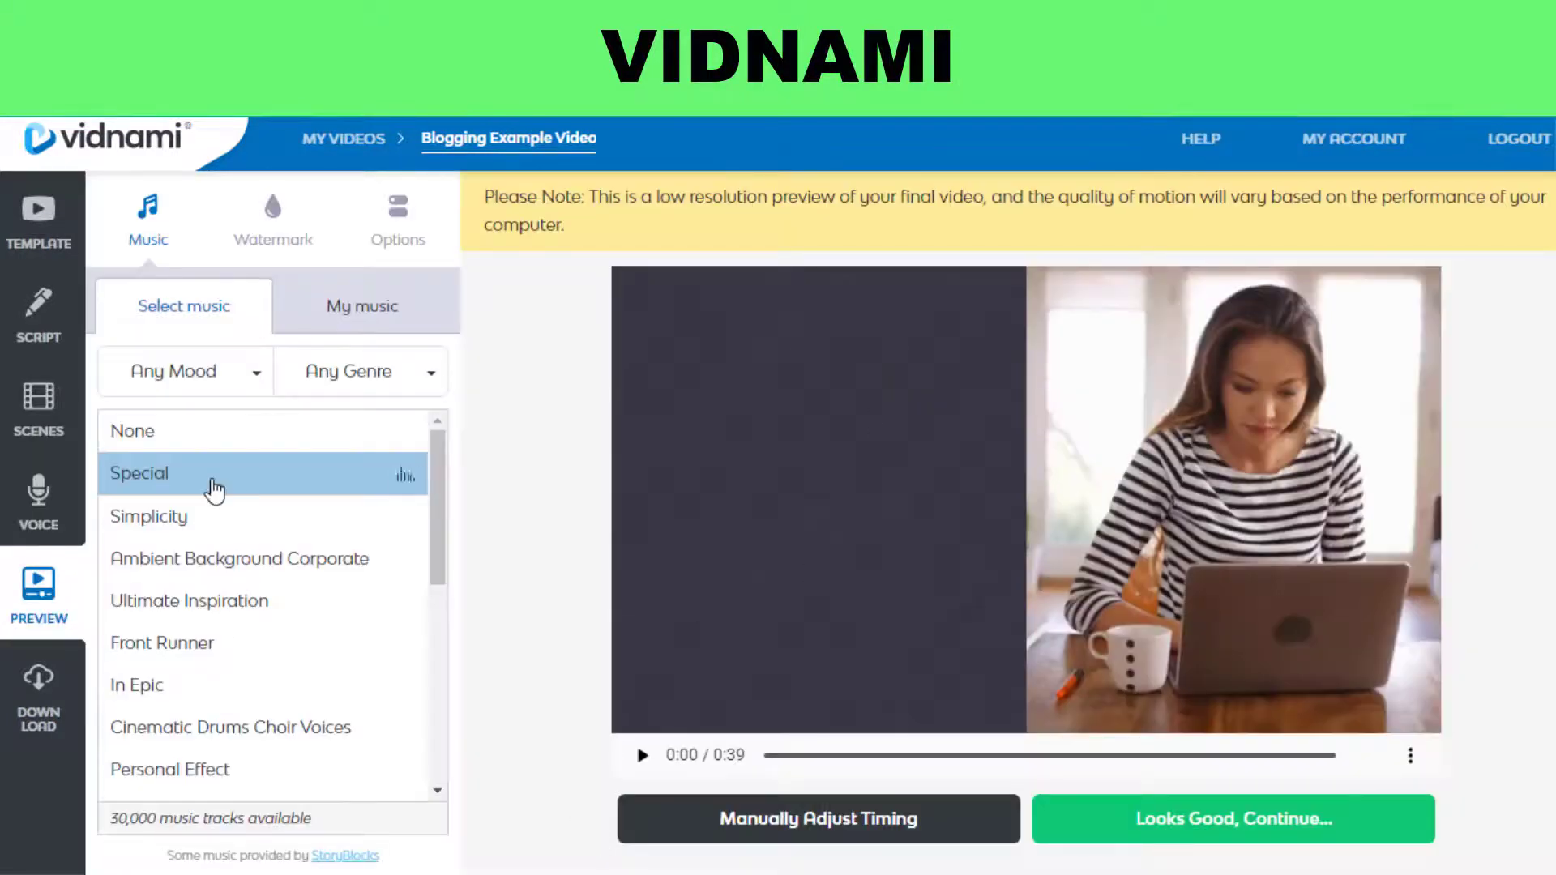
Pick the Ambient Background Corporate track as the music and apply a voice track speed of 95%
scroll(214, 491, down, 5)
click(214, 730)
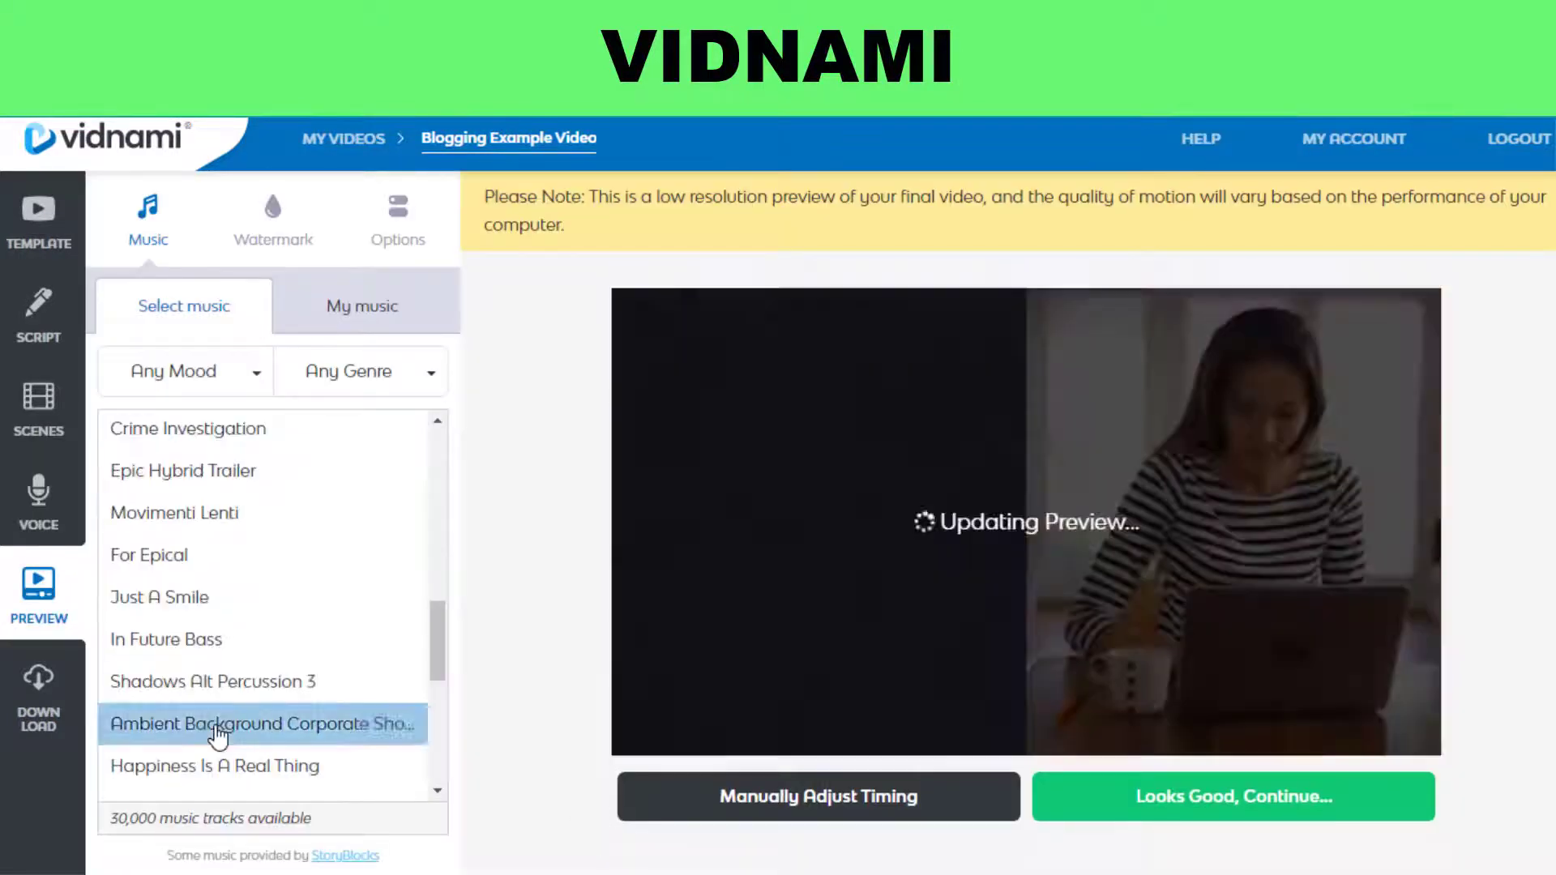
click(397, 219)
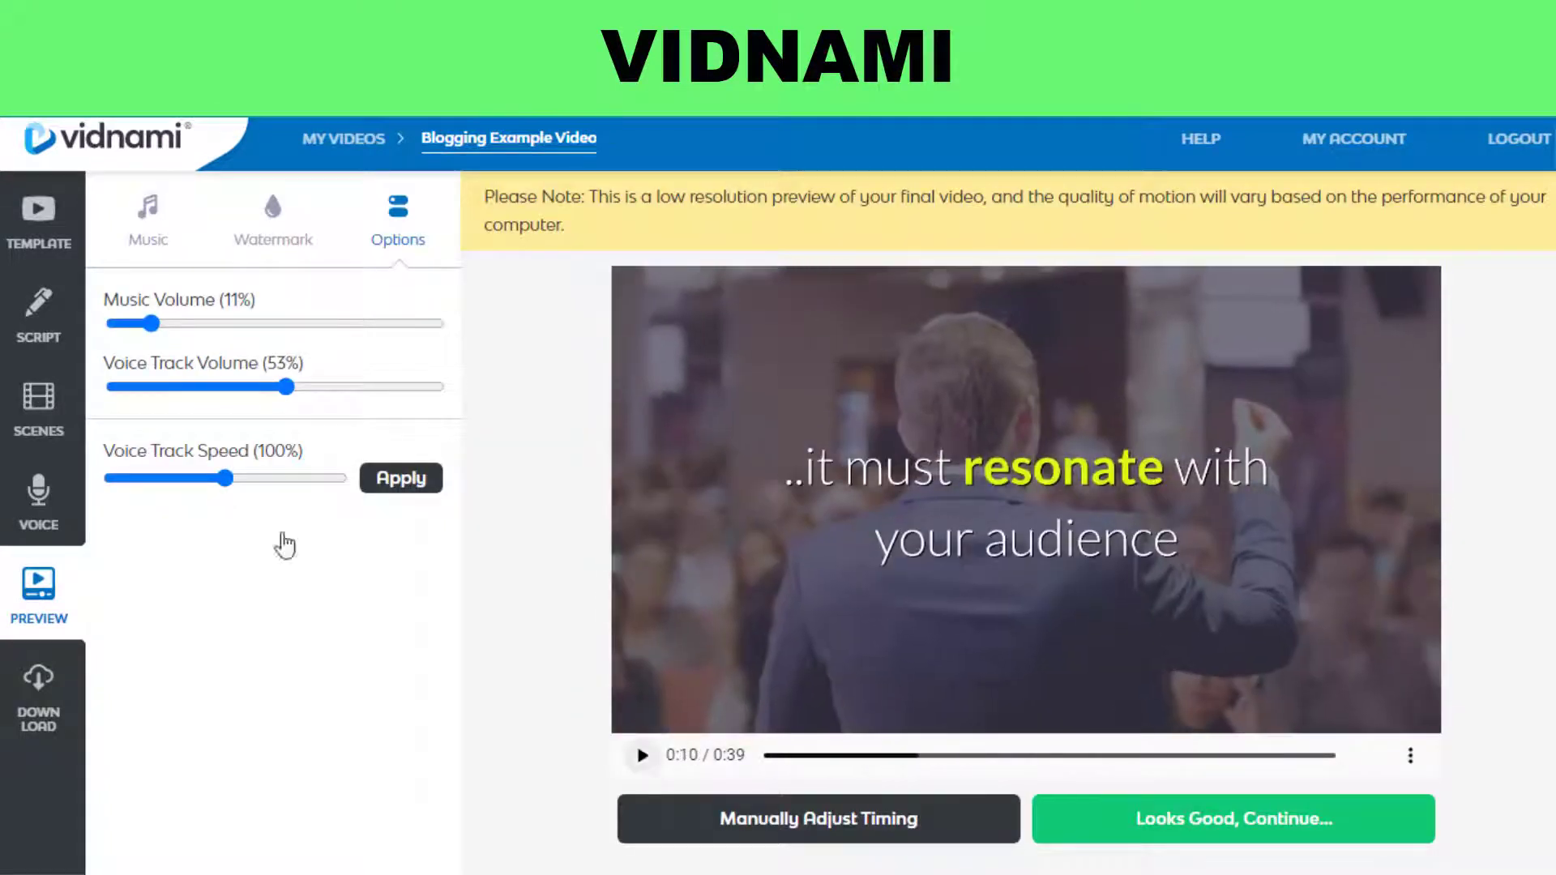
click(204, 478)
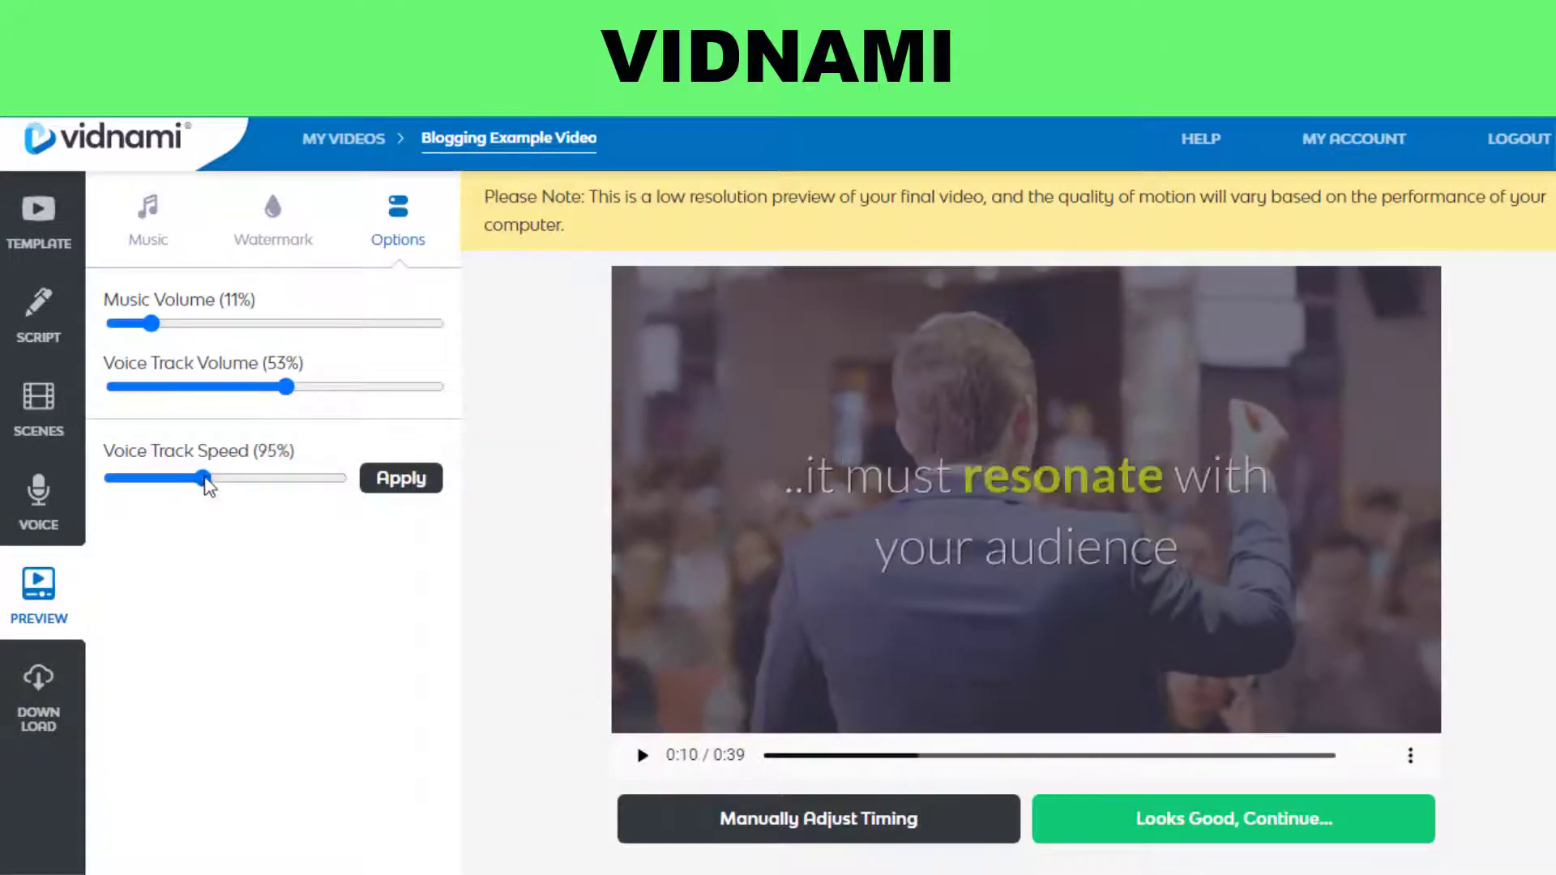
click(400, 478)
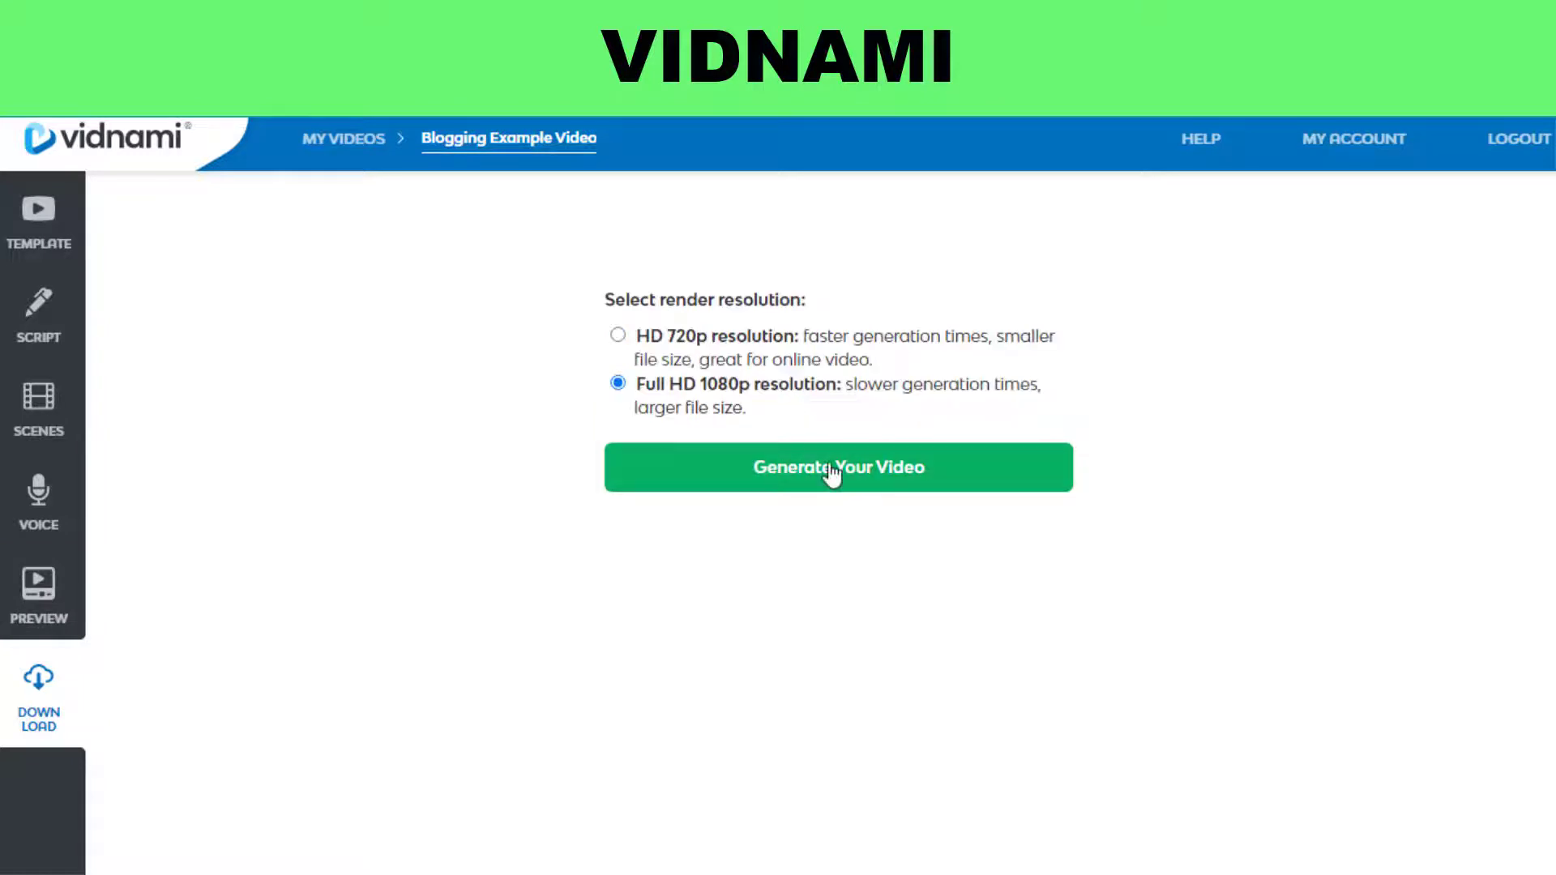
Start a new video in Animoto, choosing a theme and the Landscape 16:9 aspect ratio
click(833, 476)
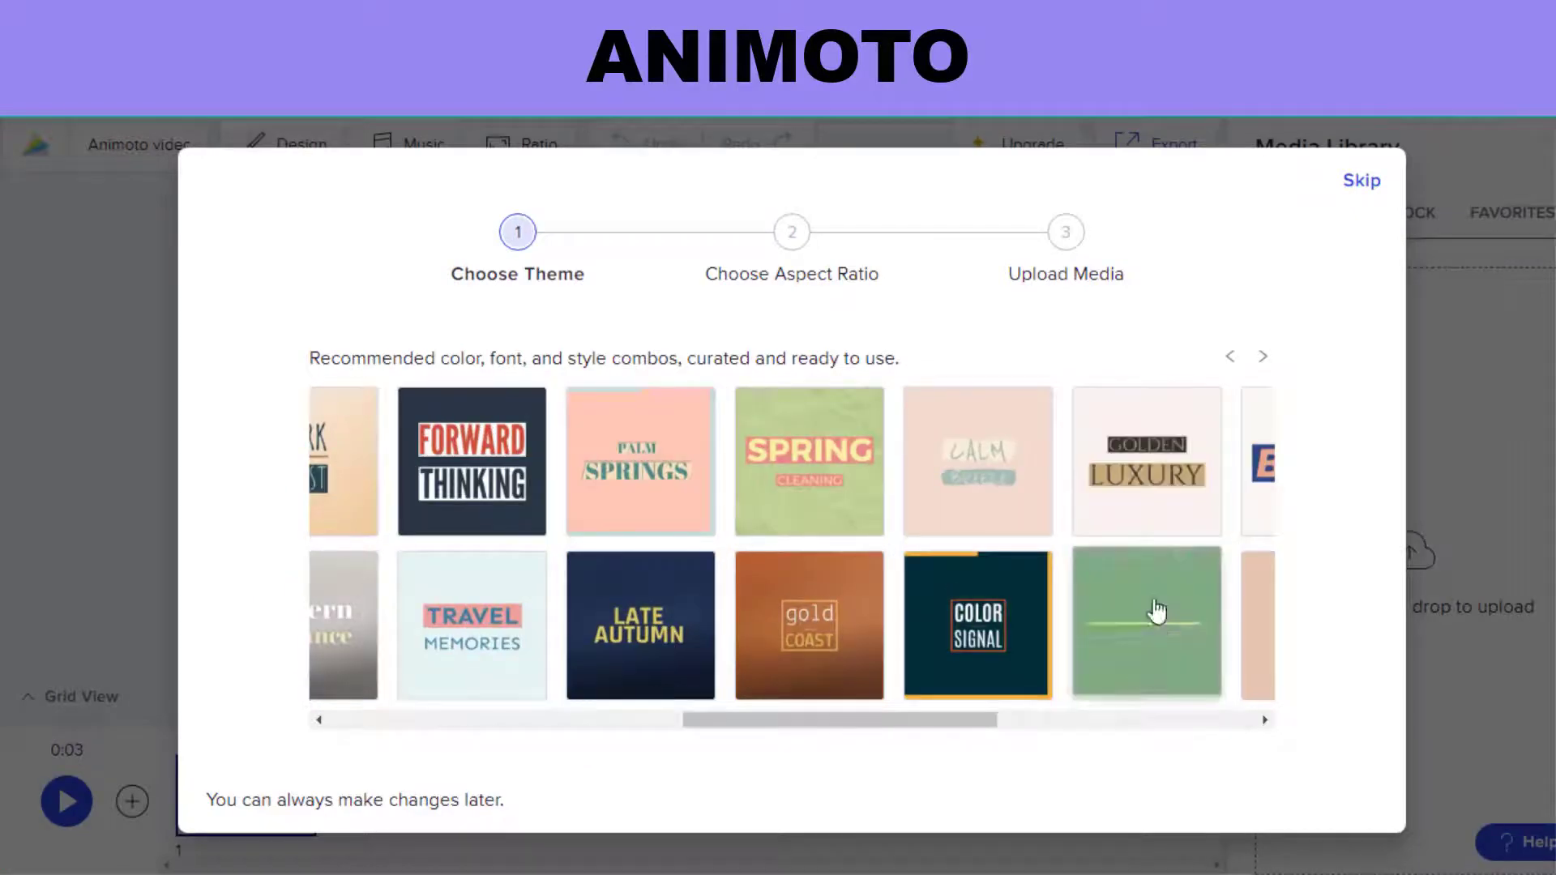
click(1156, 612)
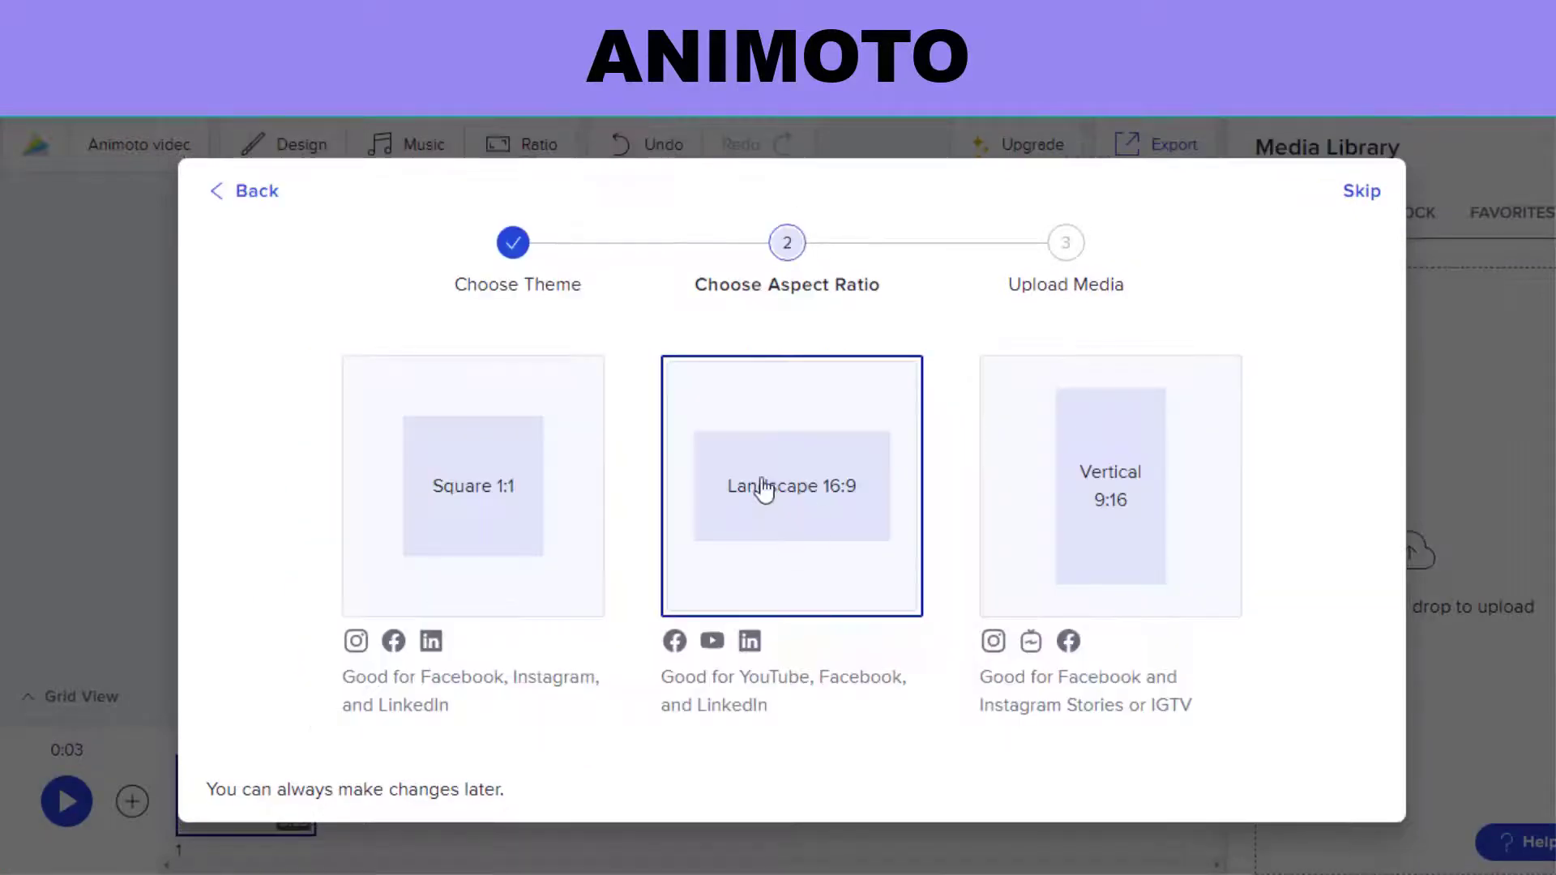
click(760, 490)
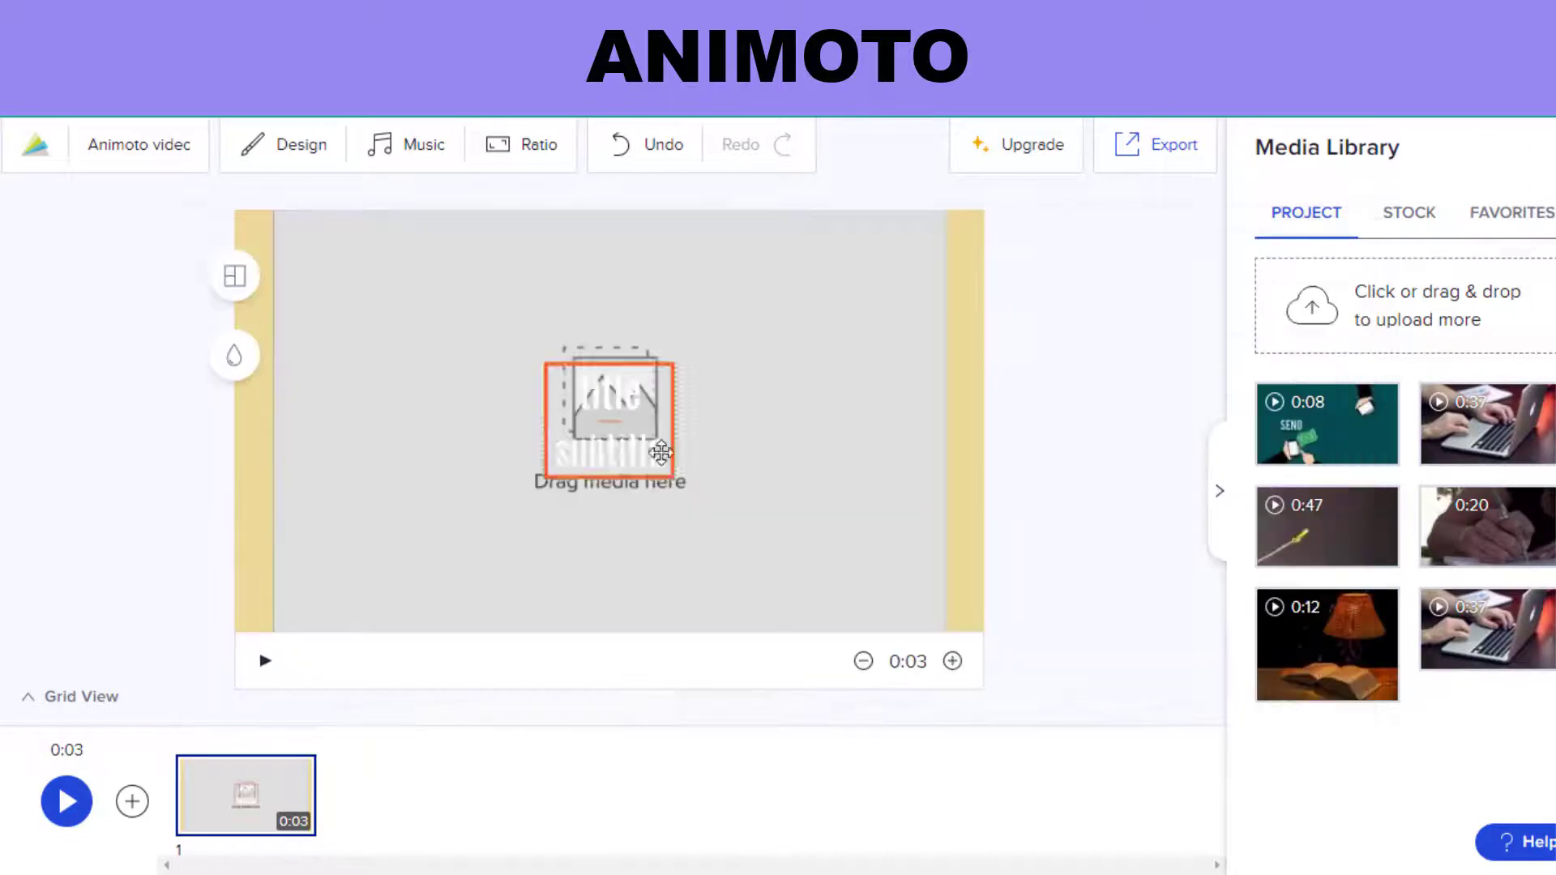
Title the first block "Blogging Tips For Beginner Bloggers" and set its accent and text colours to dark grey
text(Blogging Tips For Beginner Bloggers)
key(BackSpace)
key(BackSpace)
click(483, 327)
click(535, 382)
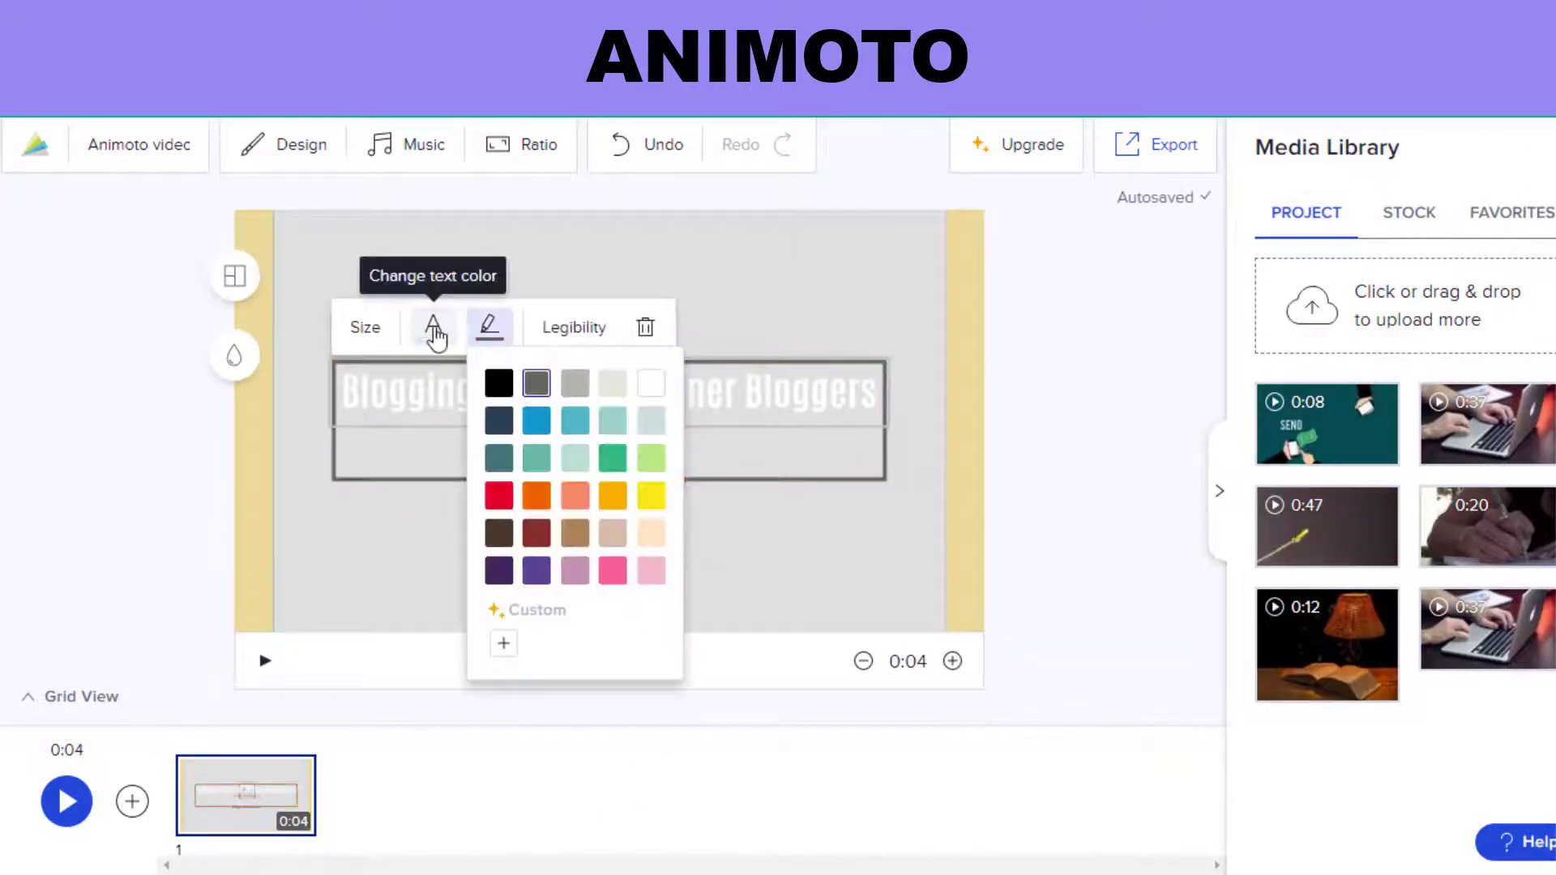
click(434, 336)
click(479, 383)
Move the title toward the upper part of the first block and fill the block with the laptop typing clip
drag(737, 411, 753, 323)
drag(1512, 418, 616, 422)
Add a title block and give it the script line "Identify what resonates with your audience" copied from Notepad
click(132, 801)
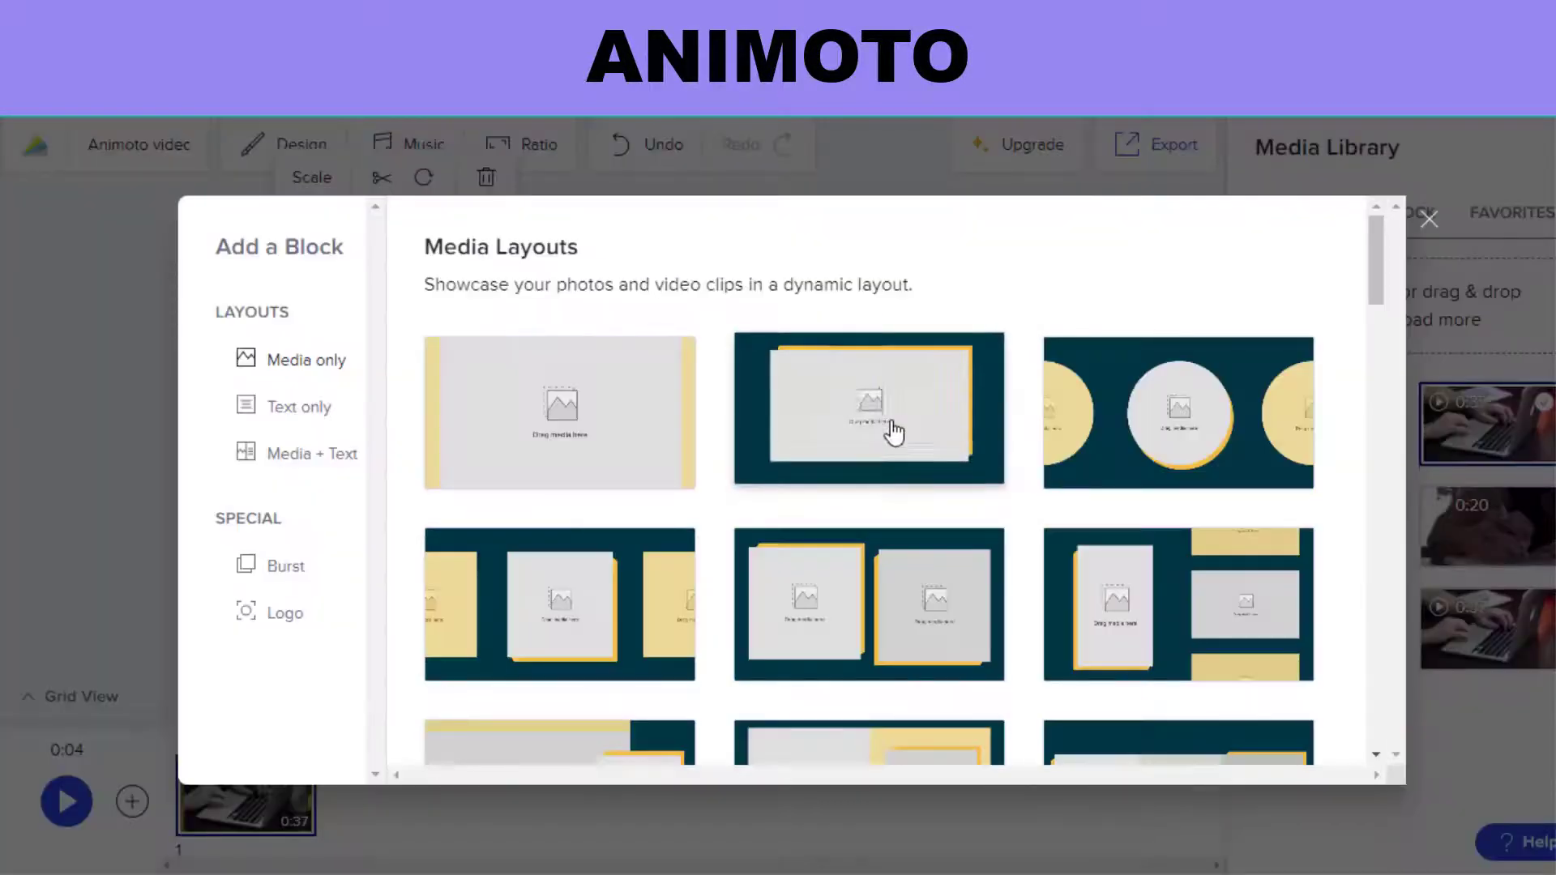
scroll(931, 559, down, 7)
click(931, 559)
right_click(511, 337)
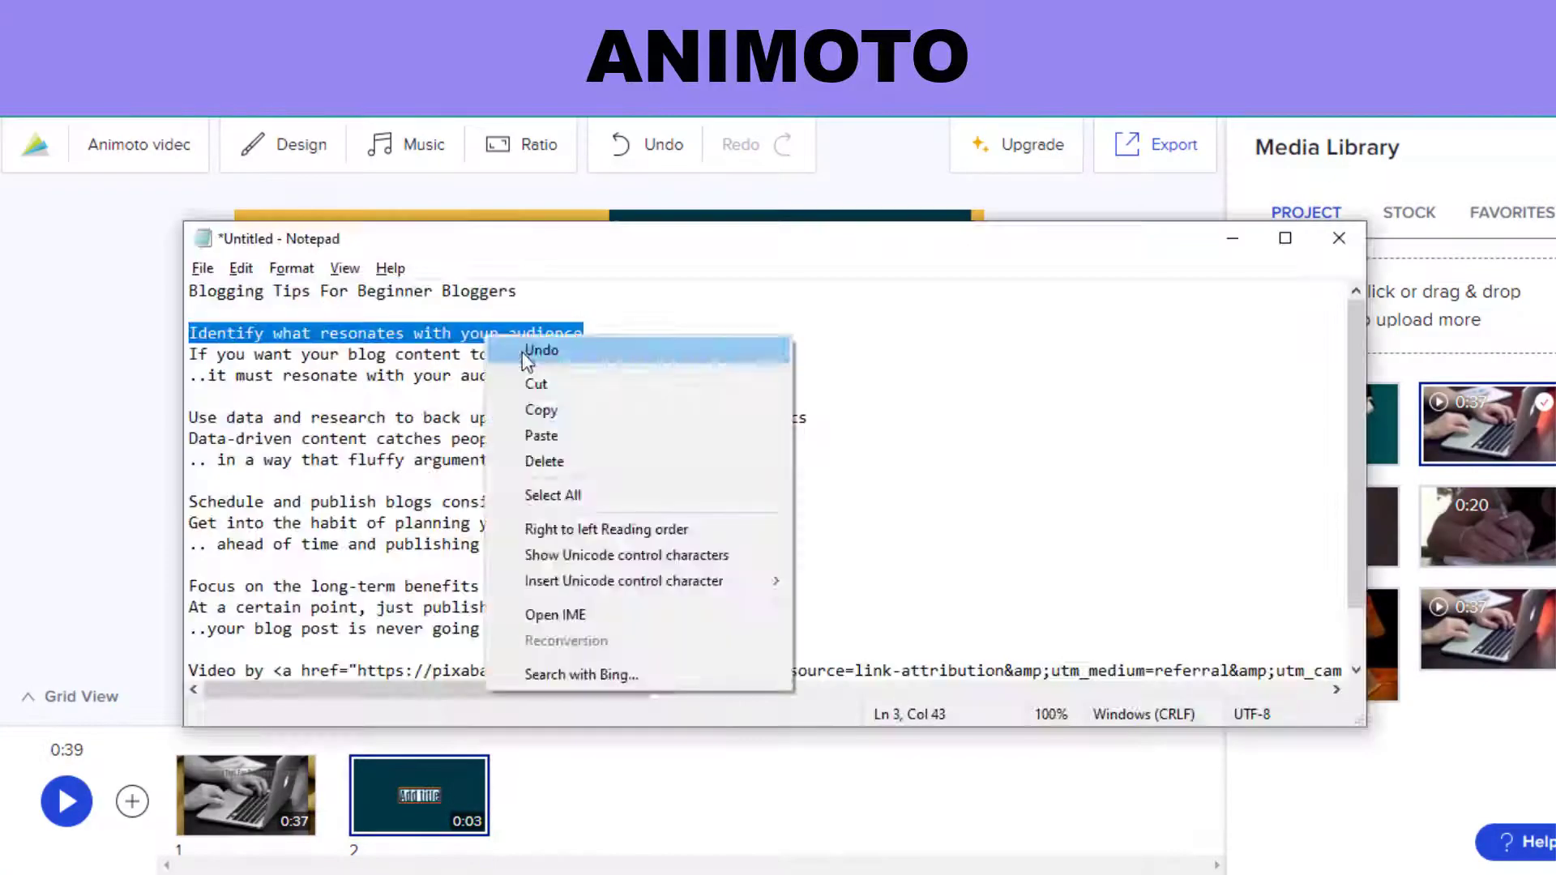
click(538, 407)
key(ctrl+v)
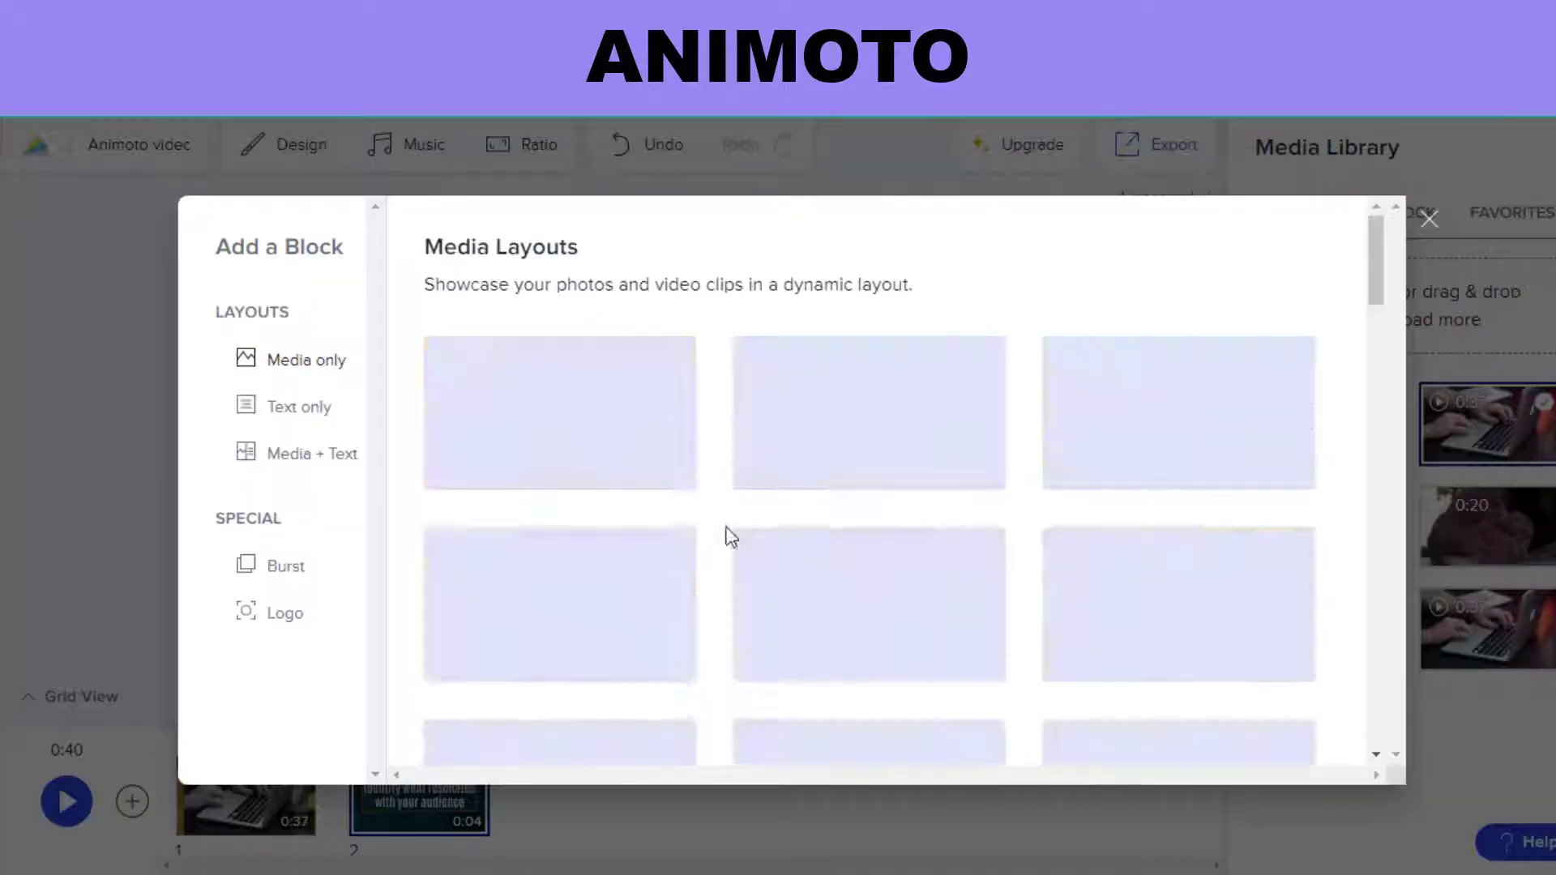
Add a Media + Text block reading "If you want your blog content to perform well.." and "..it must resonate with your audience"
scroll(729, 538, down, 10)
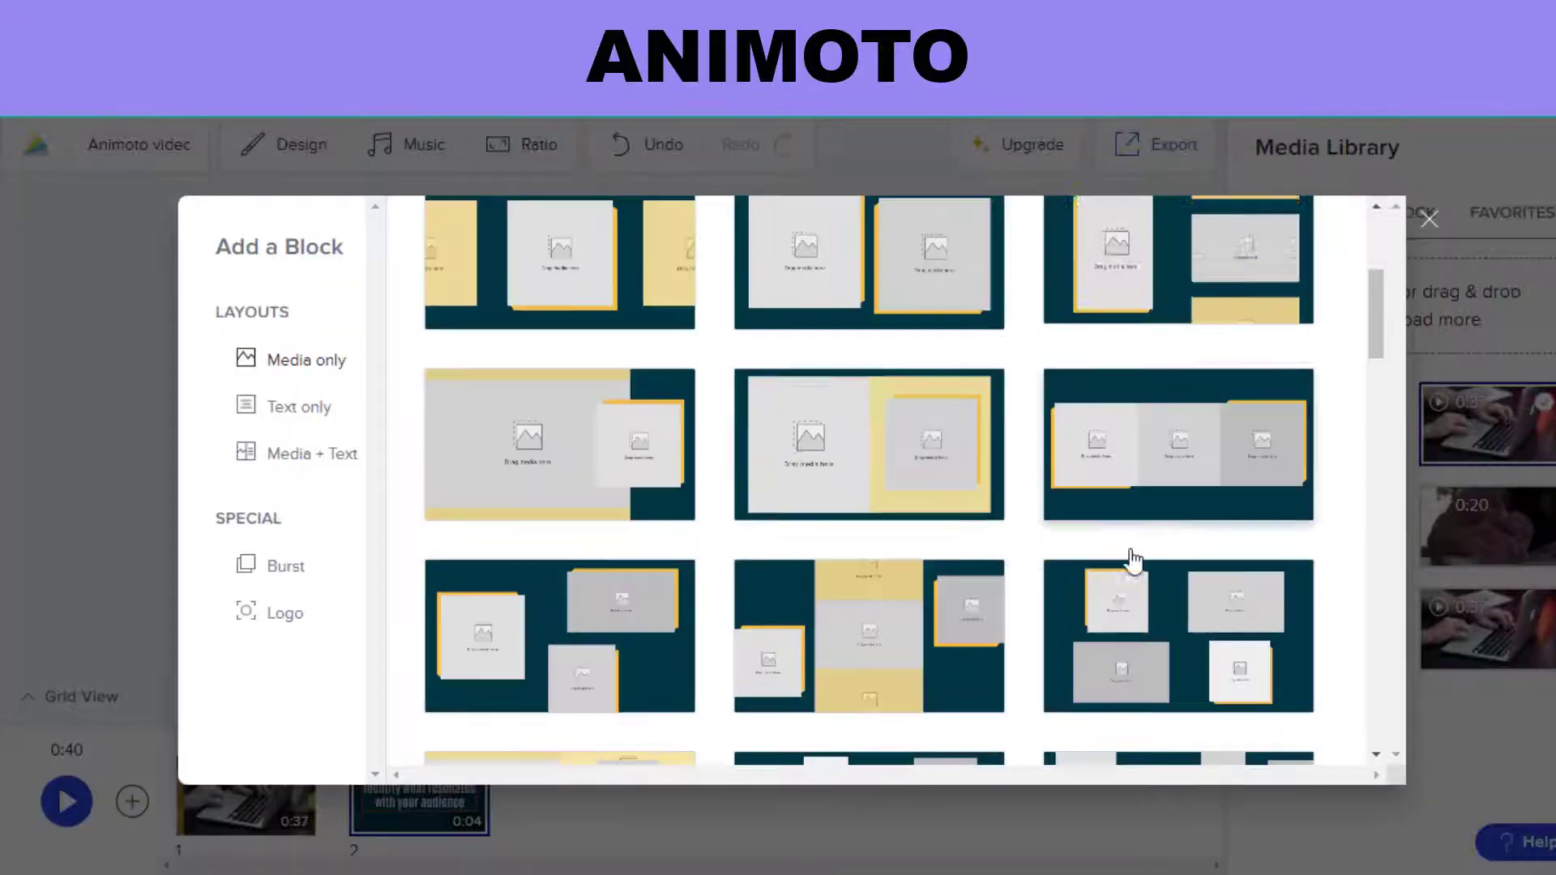
scroll(568, 589, up, 3)
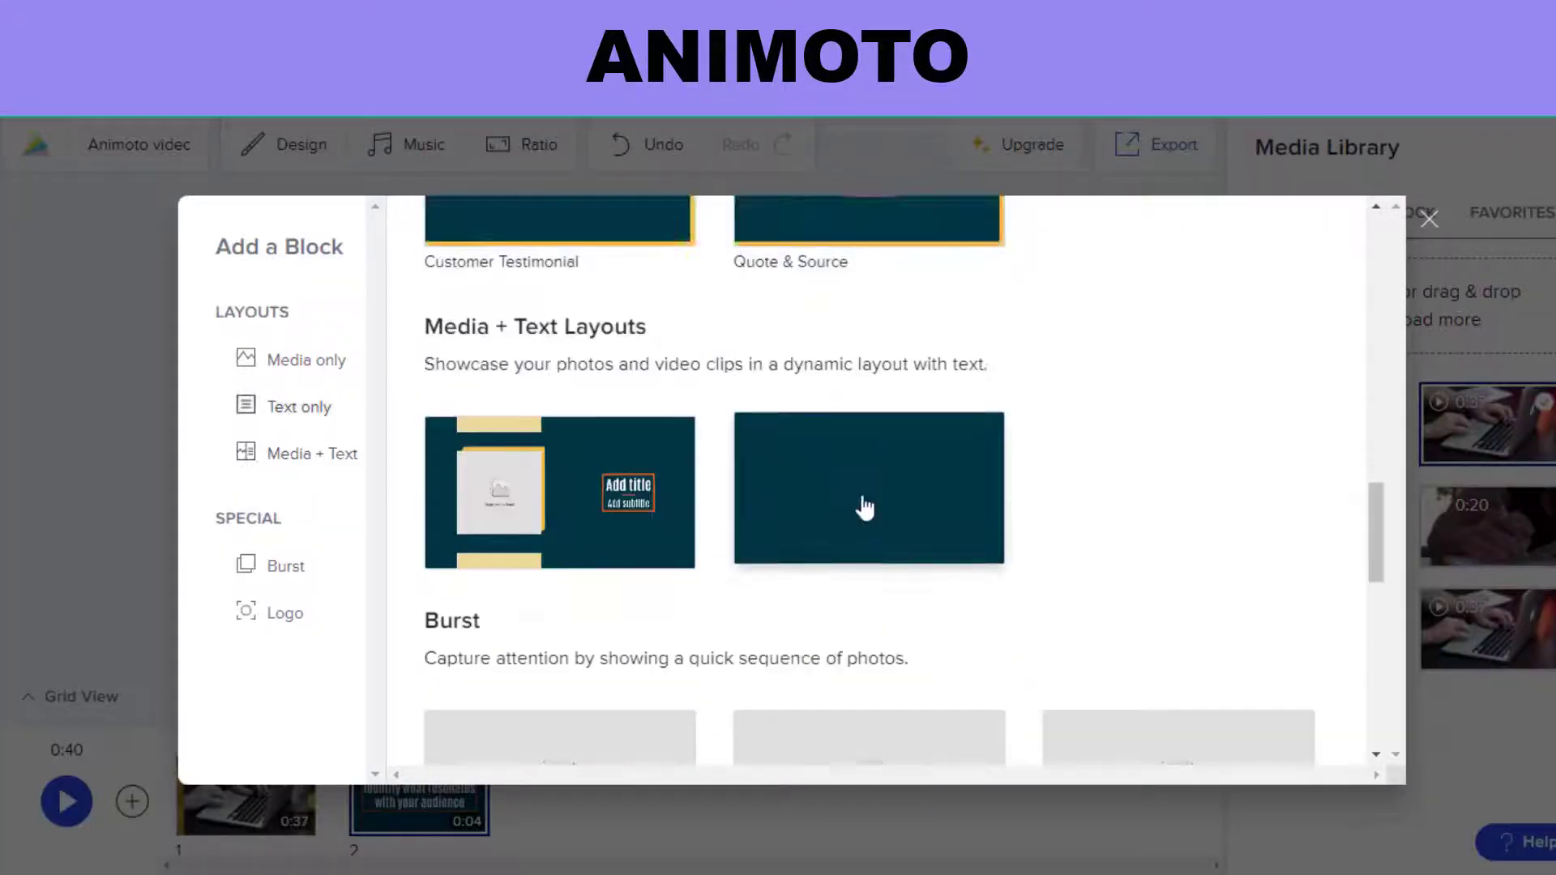
click(865, 511)
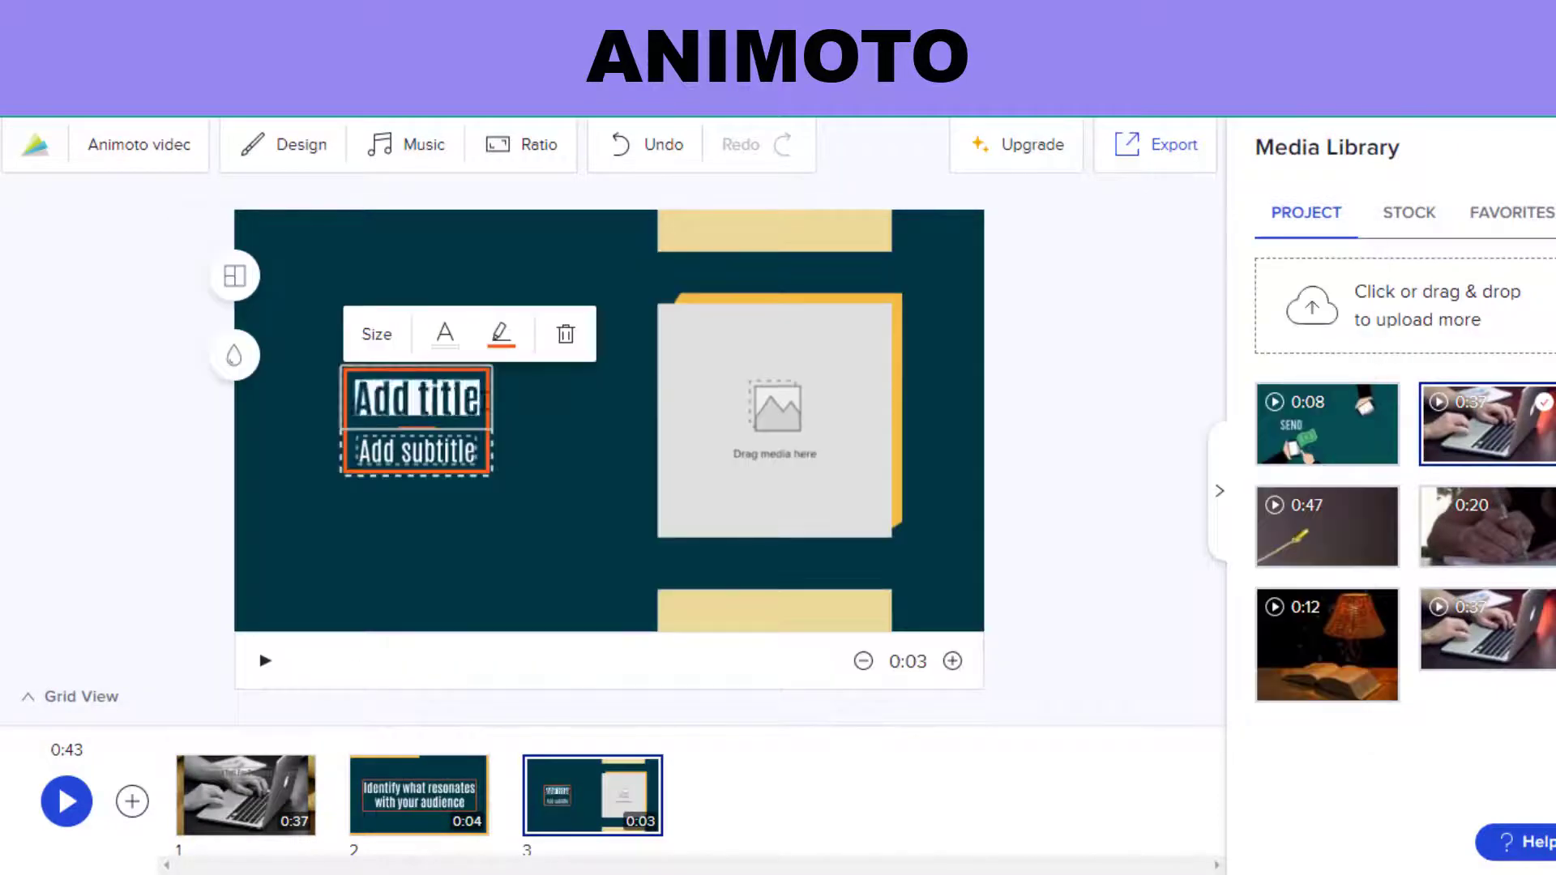
key(ctrl+v)
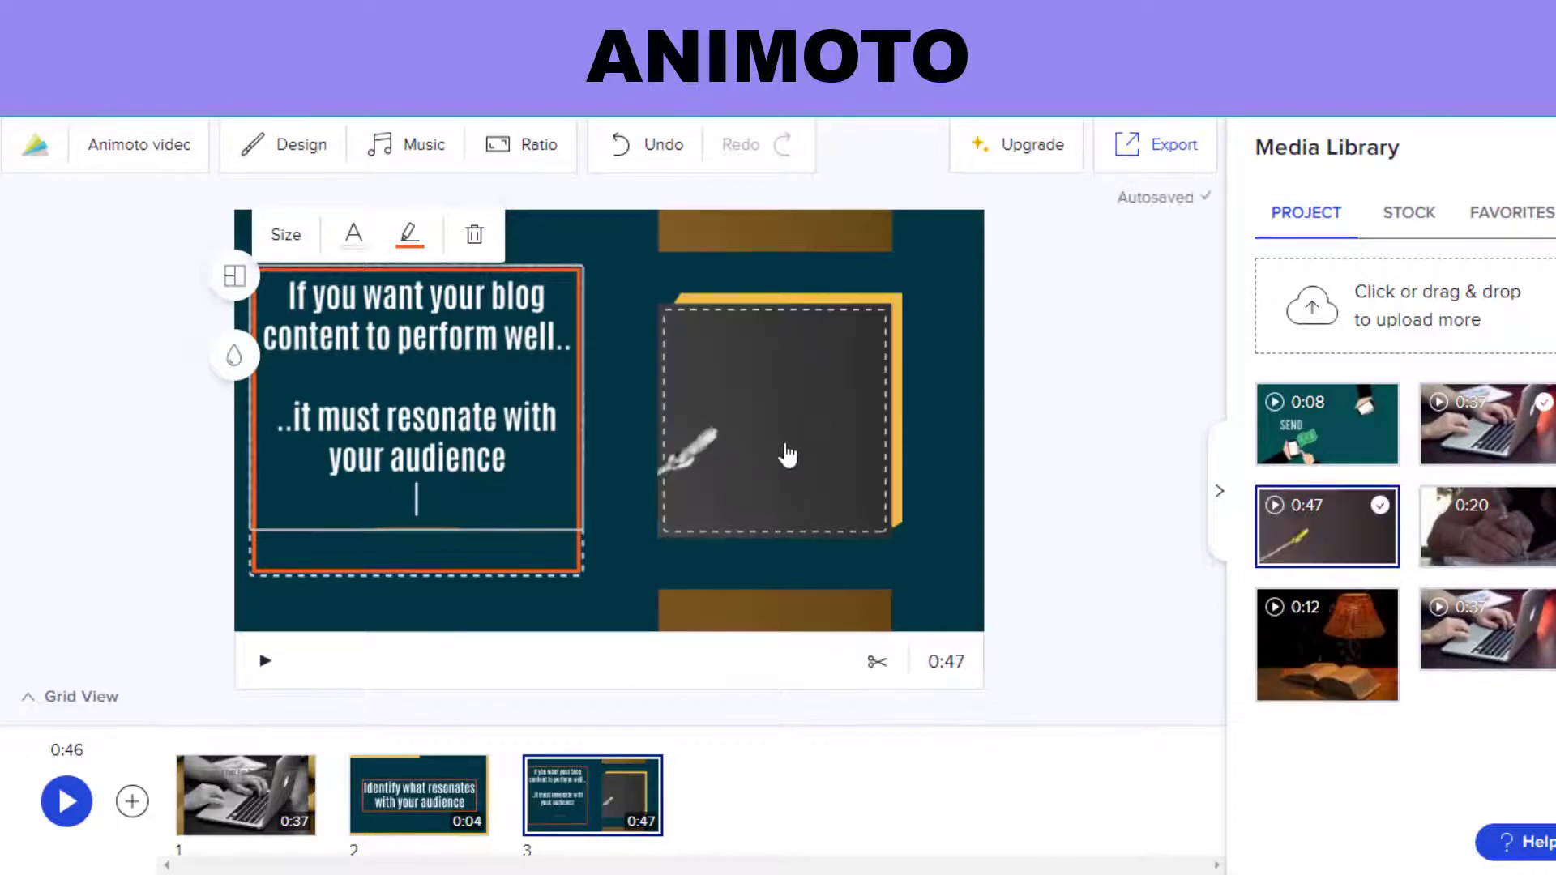
Try the book and lamp clip in the third block and settle on the laptop typing clip trimmed to 4 seconds
click(1326, 644)
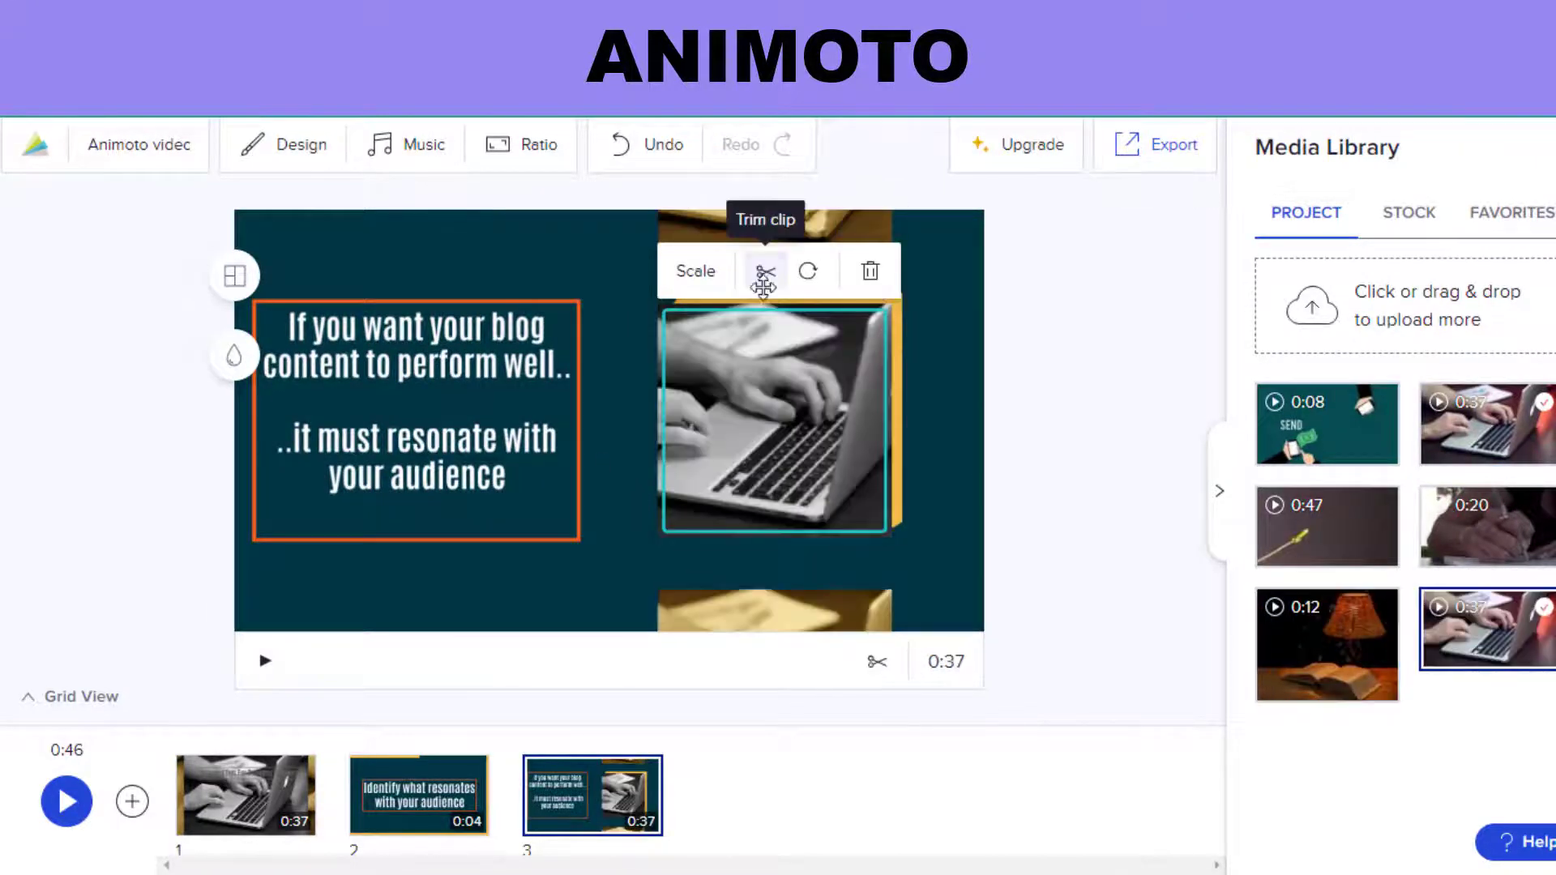
click(763, 272)
drag(1004, 681, 883, 681)
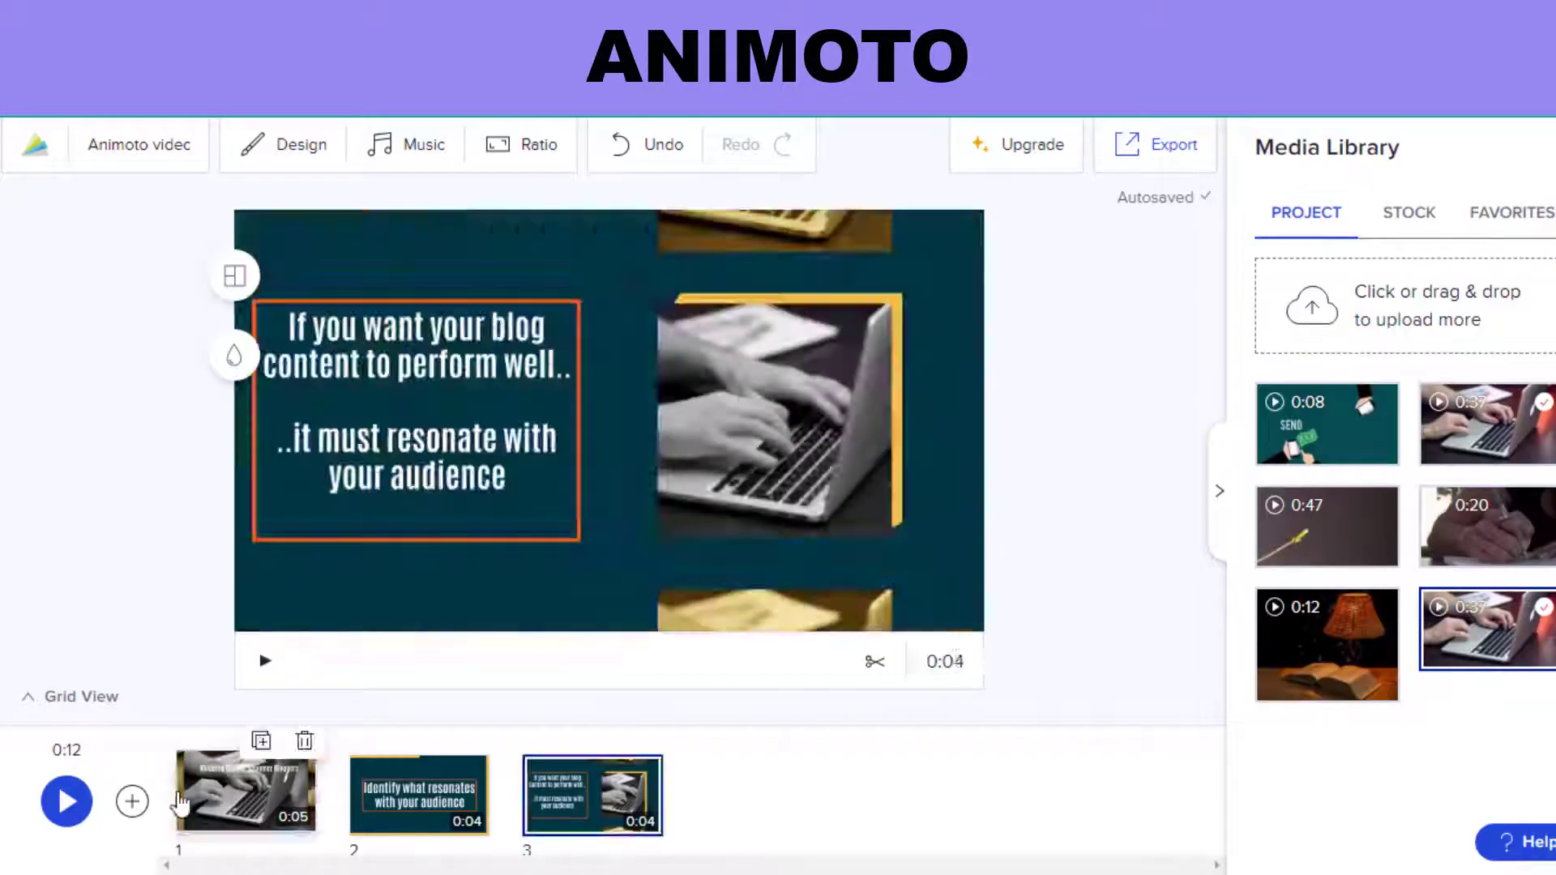
Add a Main Title block reading "Use data and research to back up the claims you make in your posts"
click(132, 802)
scroll(1171, 430, down, 5)
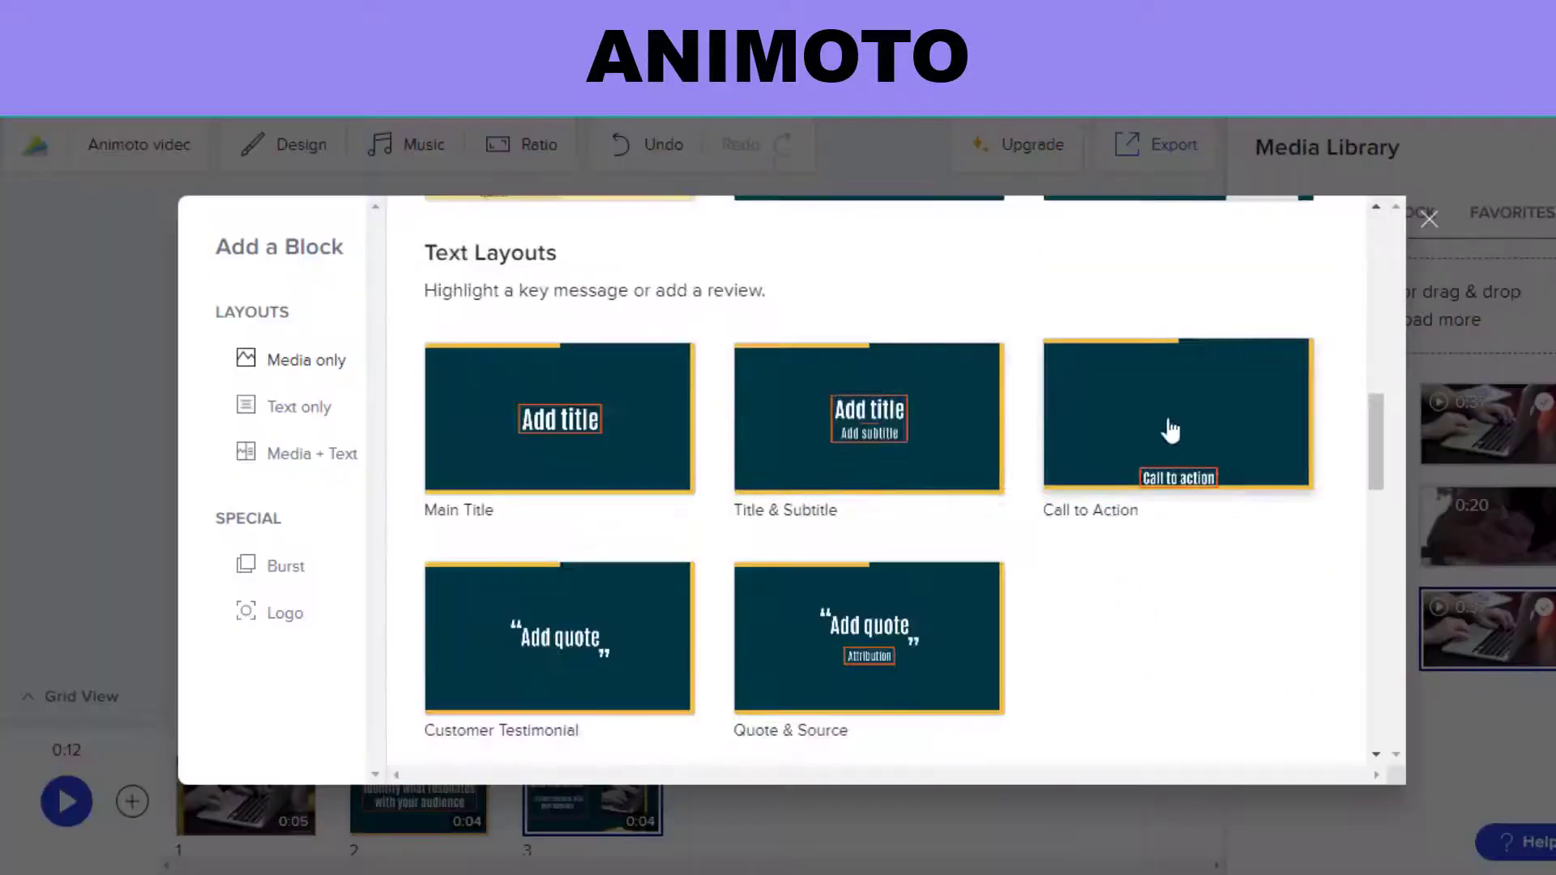
click(641, 420)
right_click(644, 423)
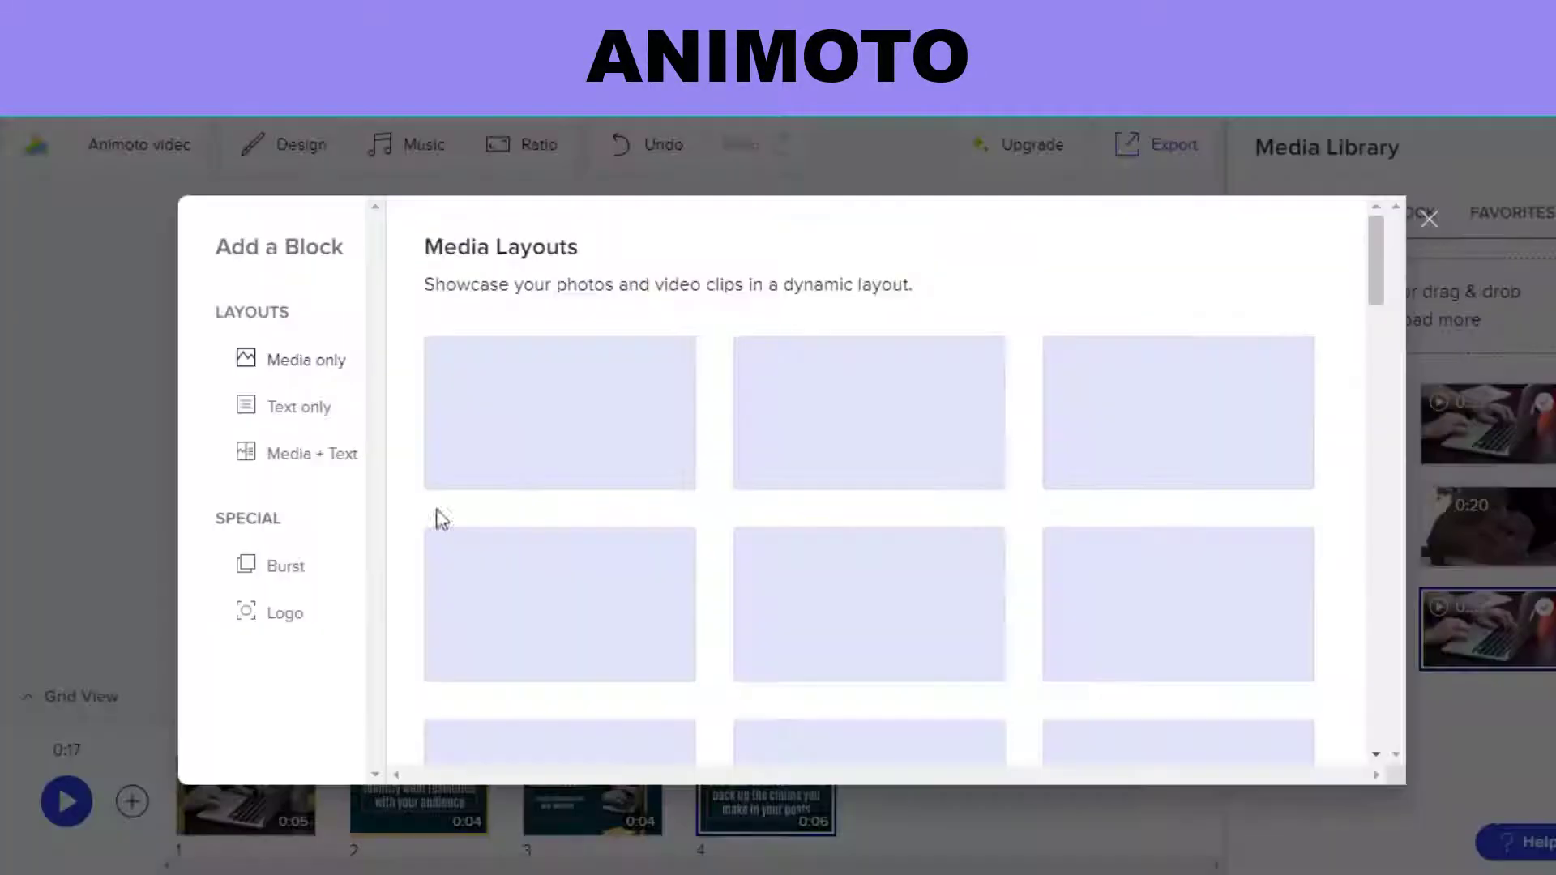
Add a media block with the book and lamp clip, captioned "Data-driven content catches people's attention.. .. in a way that fluffy arguments do not"
click(635, 448)
drag(1326, 625, 521, 566)
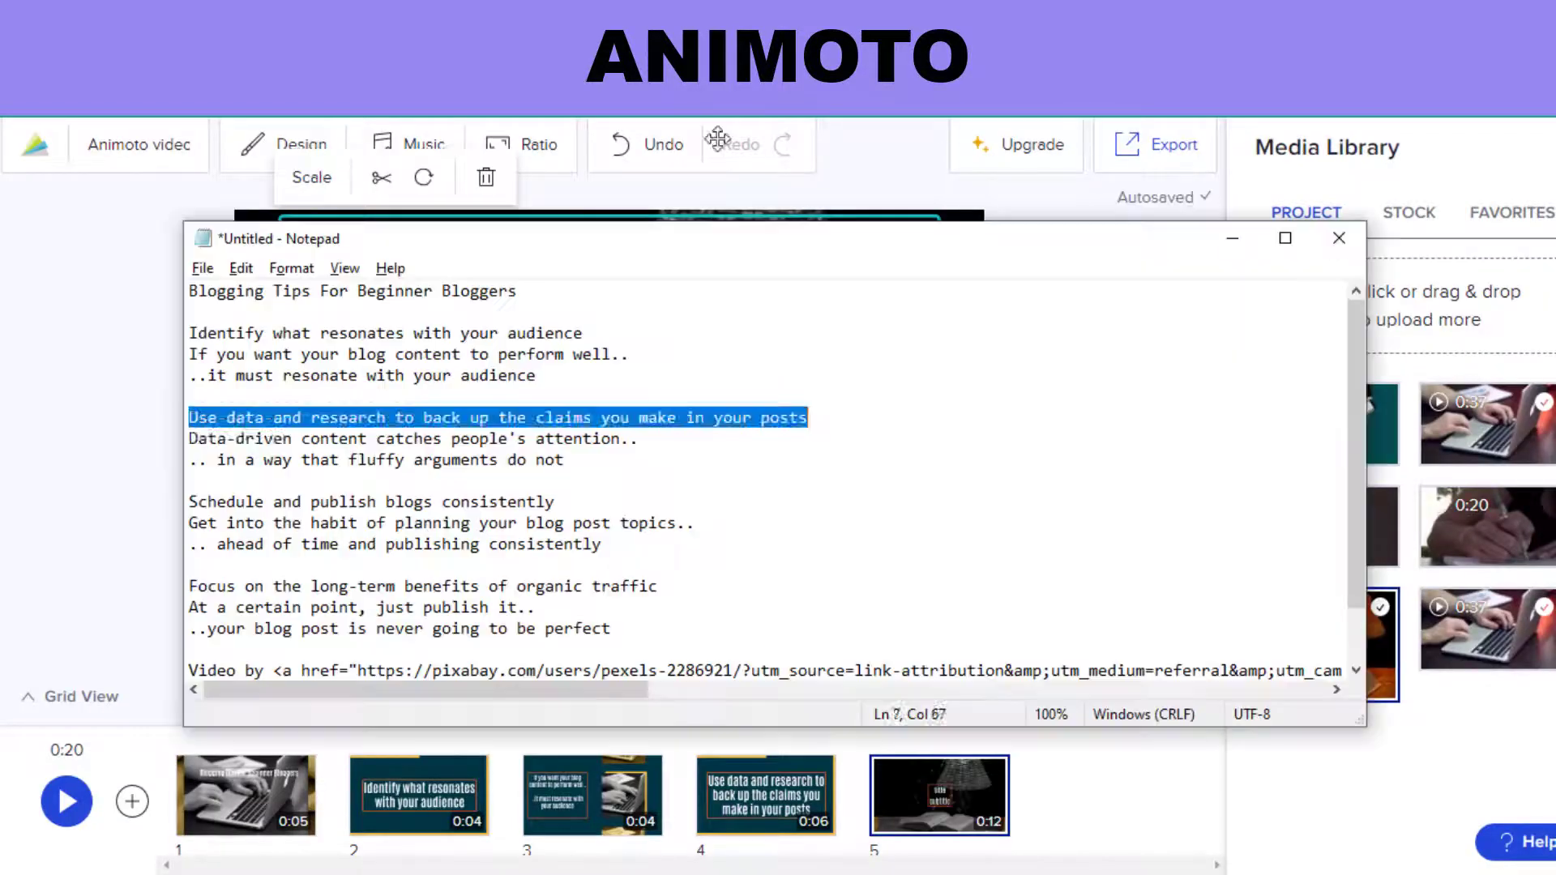
click(584, 391)
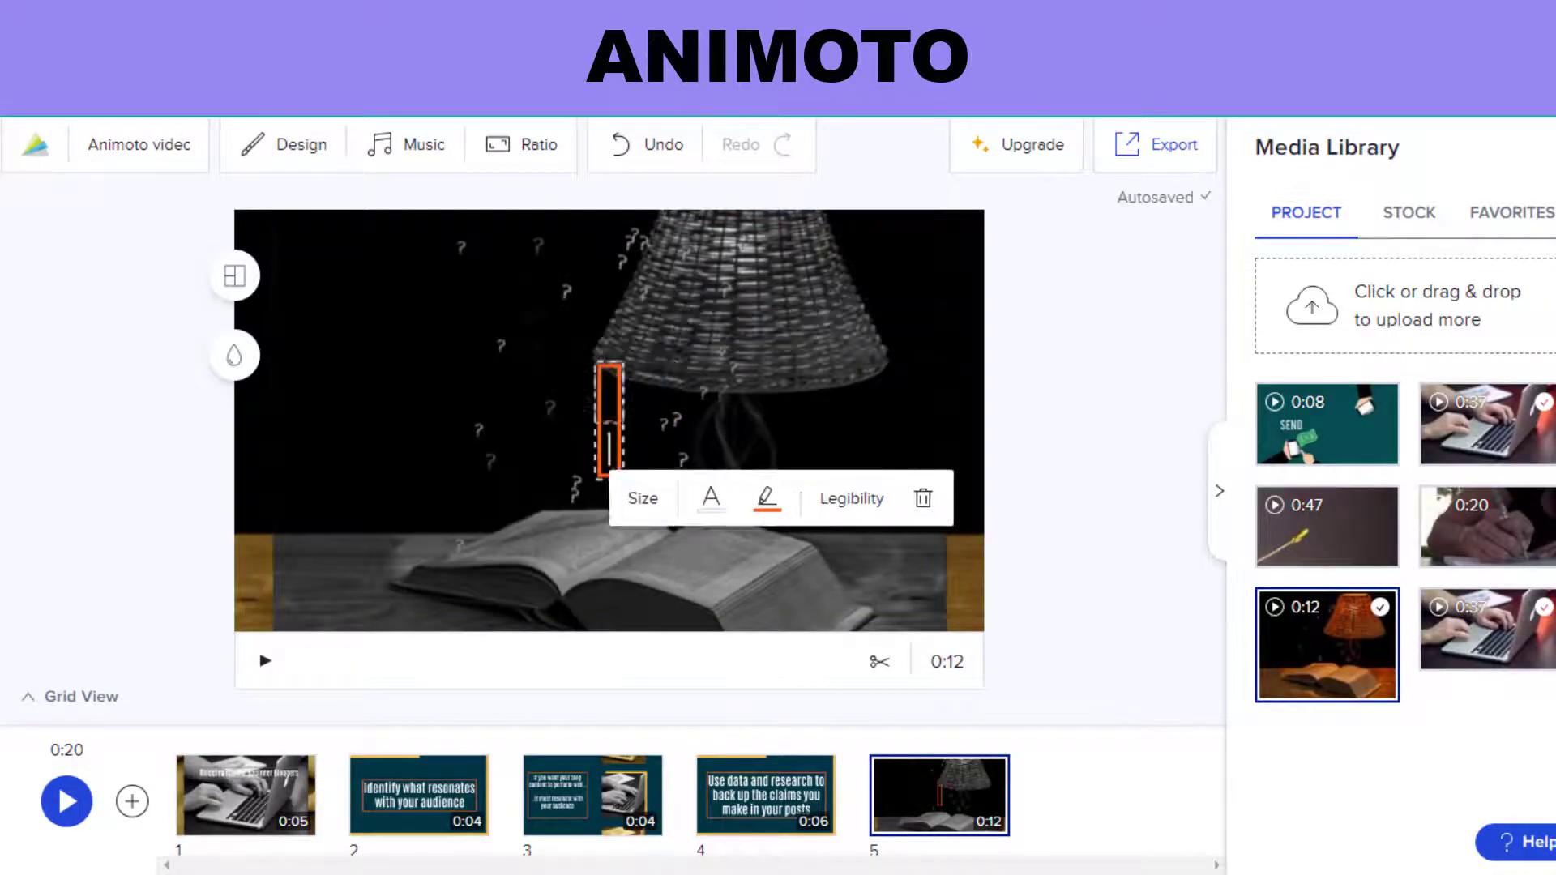
text(Data-driven content catches people's attention.. .. in a way that fluffy arguments do not)
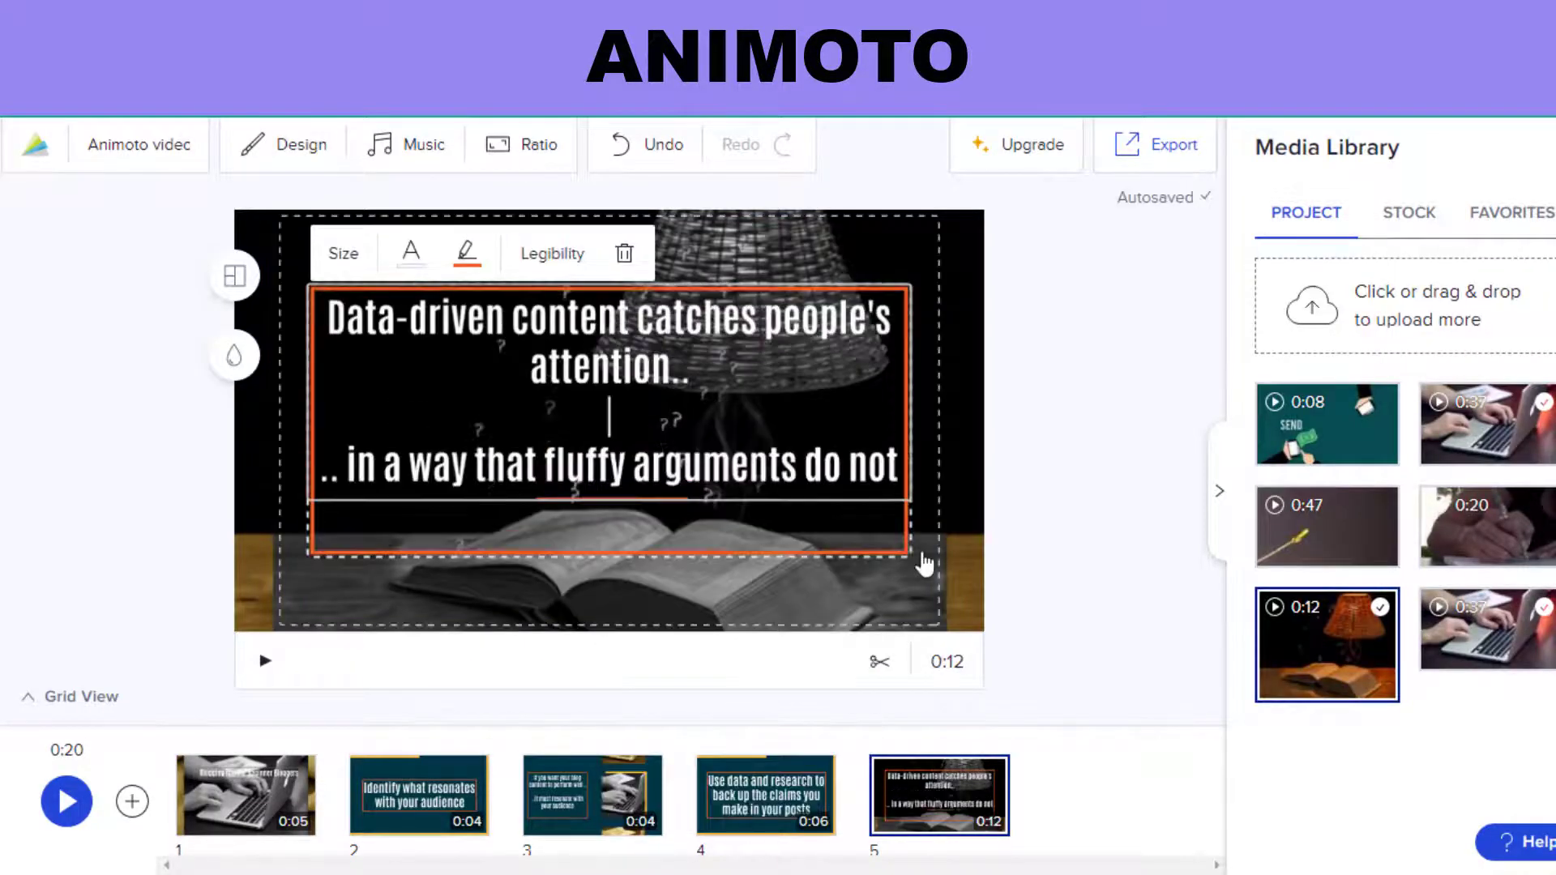
Add a title block reading "Schedule and publish blogs consistently" and a framed media block with the handwriting clip and the script's topic-planning lines
drag(465, 354, 518, 287)
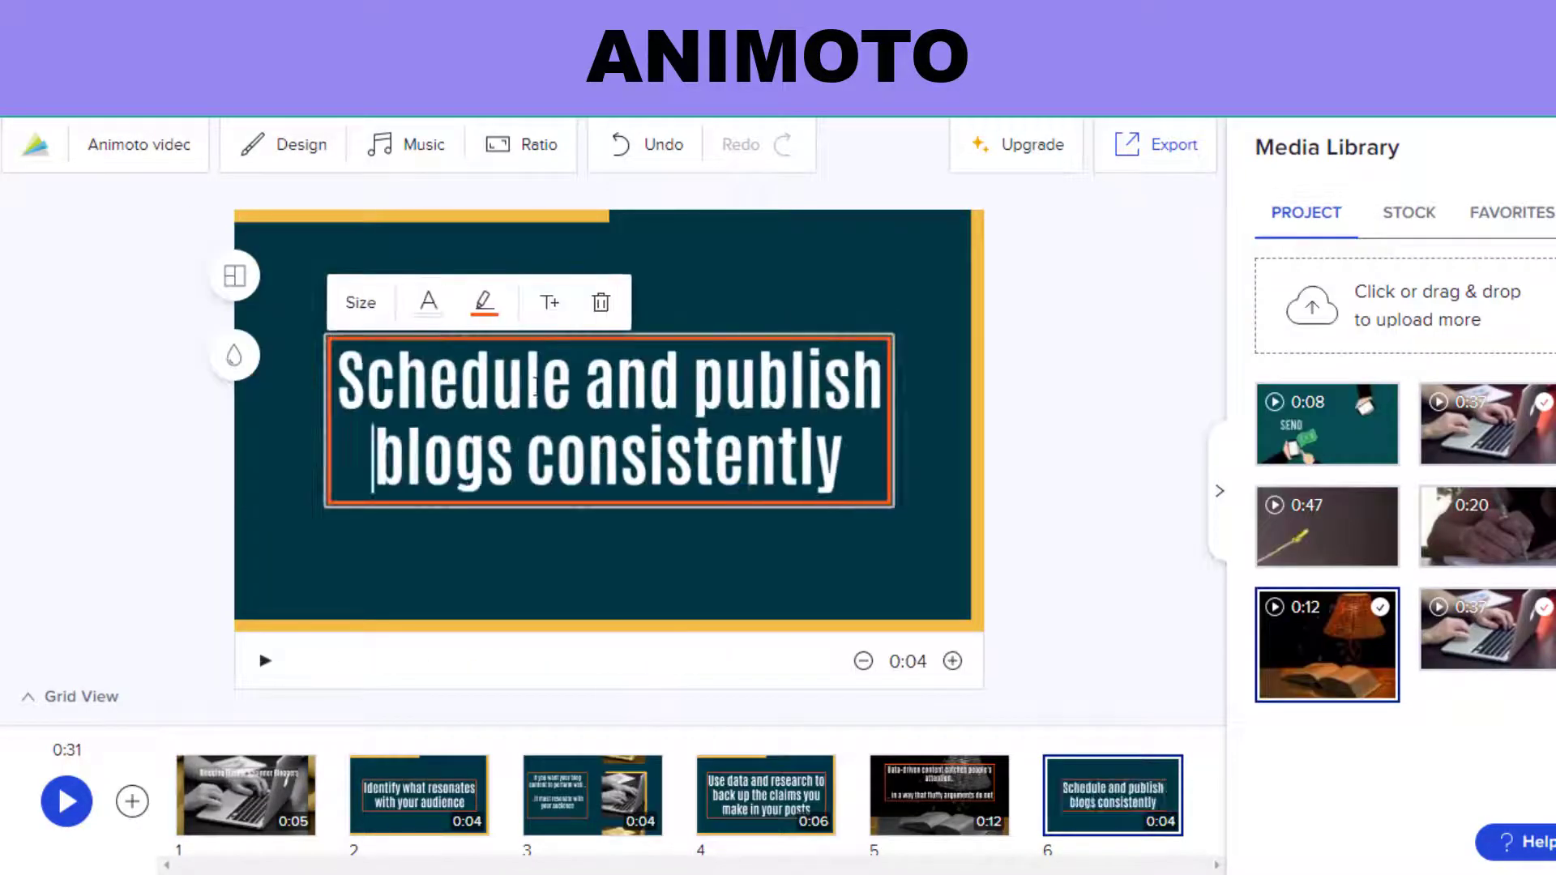
click(890, 427)
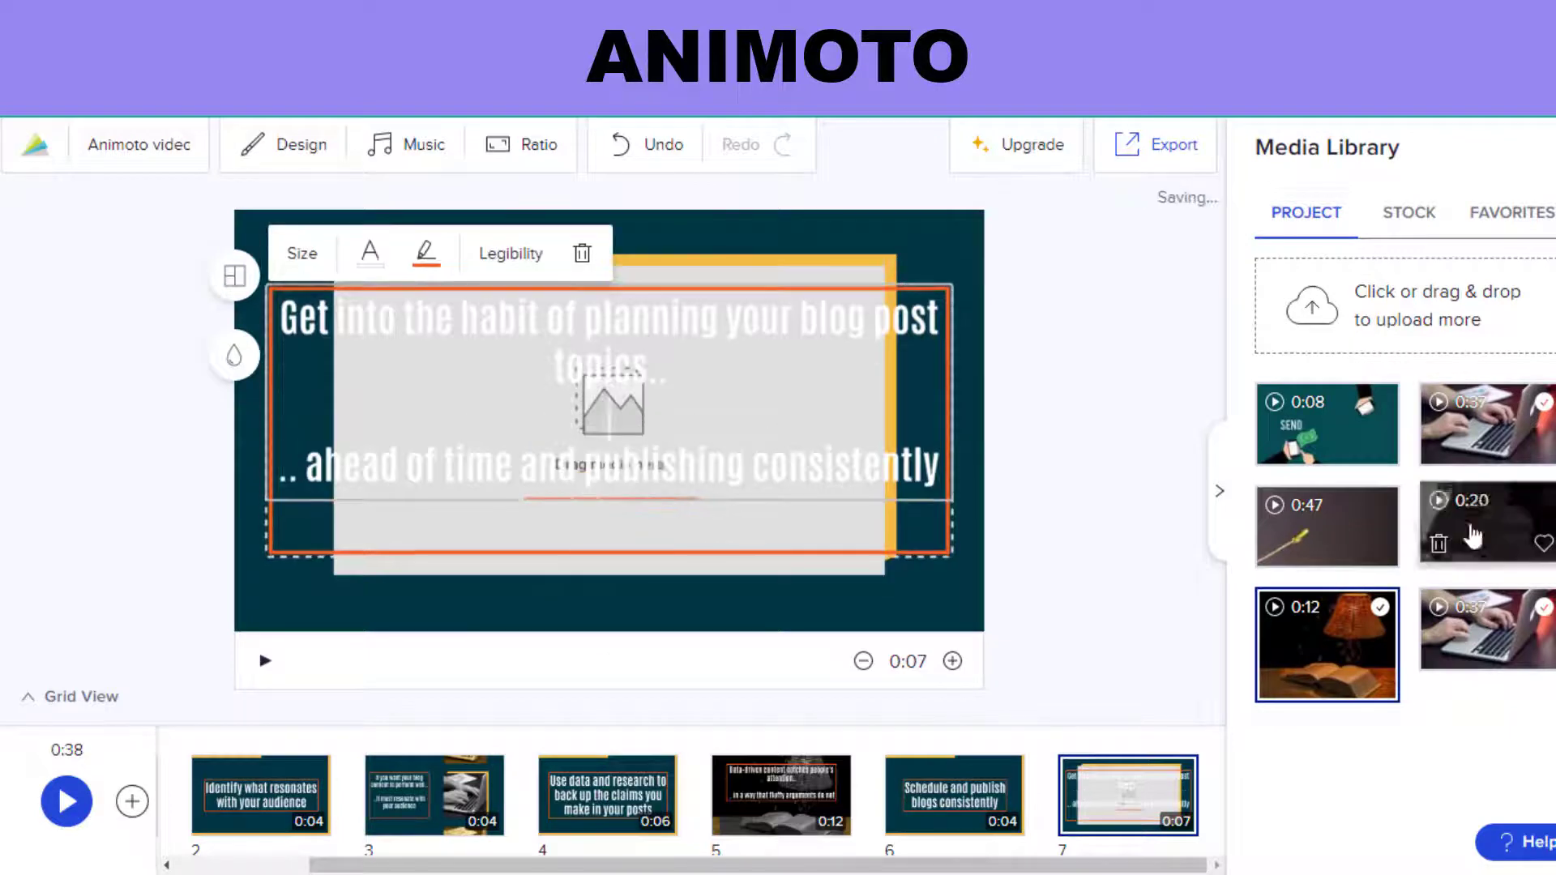
click(1487, 527)
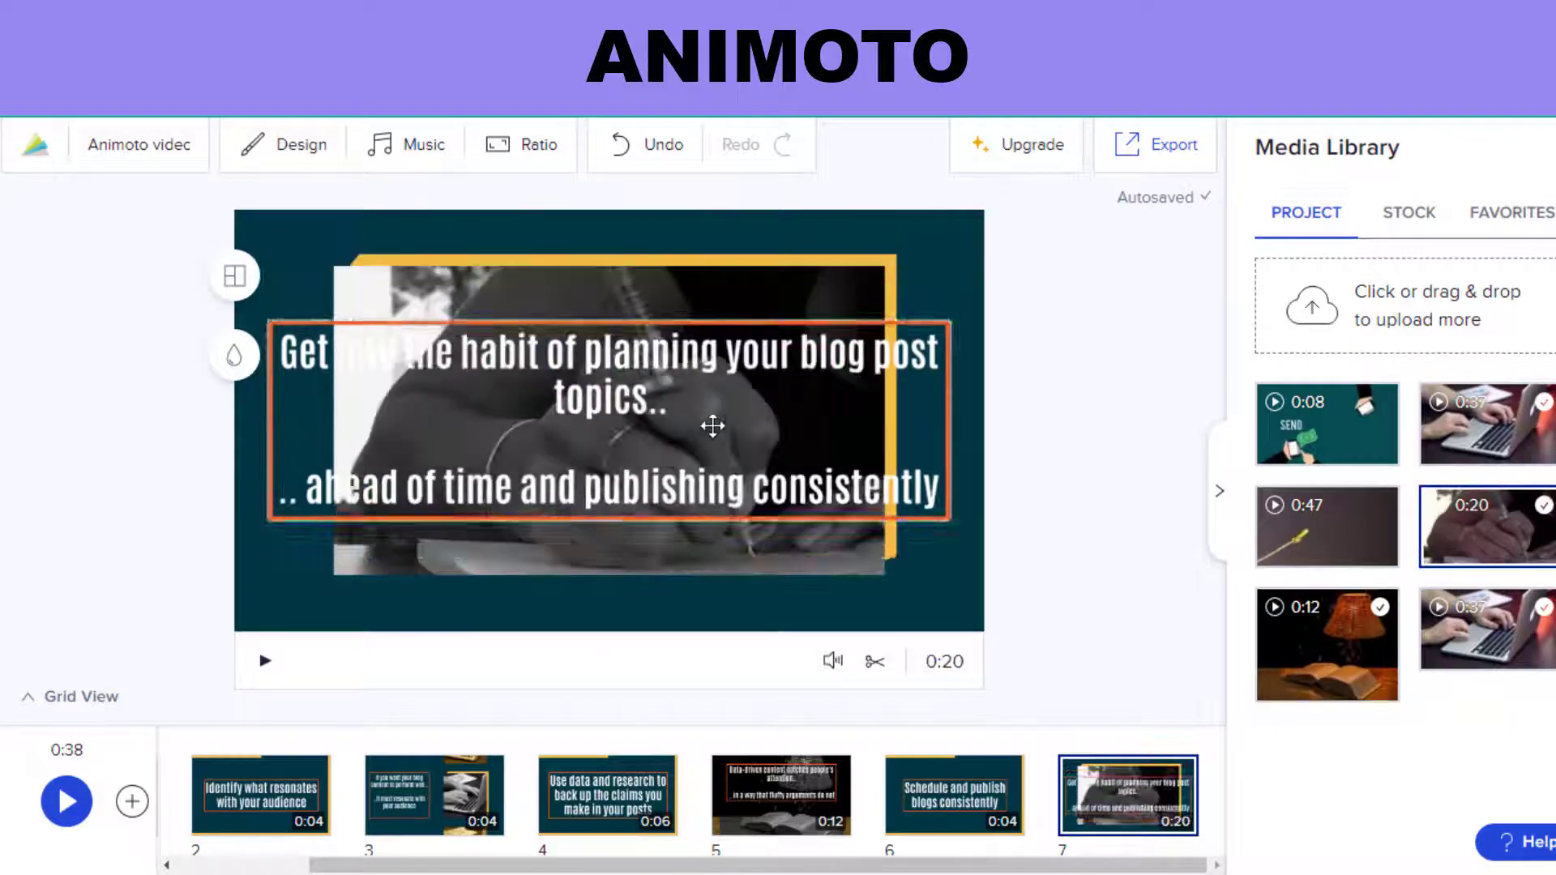
drag(648, 484, 920, 309)
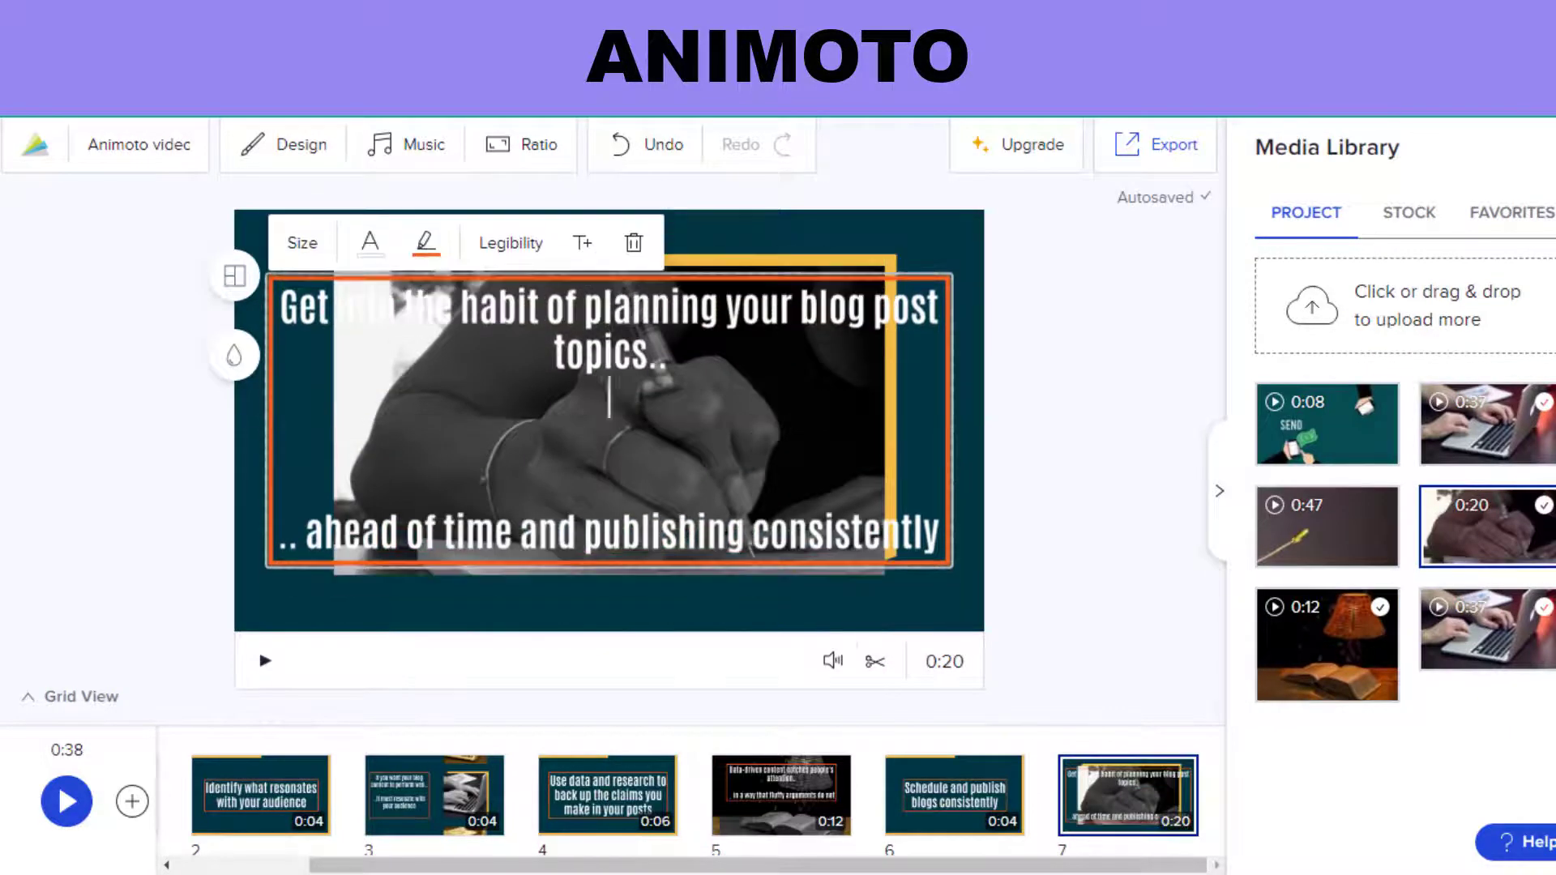
Add a Main Title block reading "Focus on the long-term benefits of organic traffic"
click(640, 559)
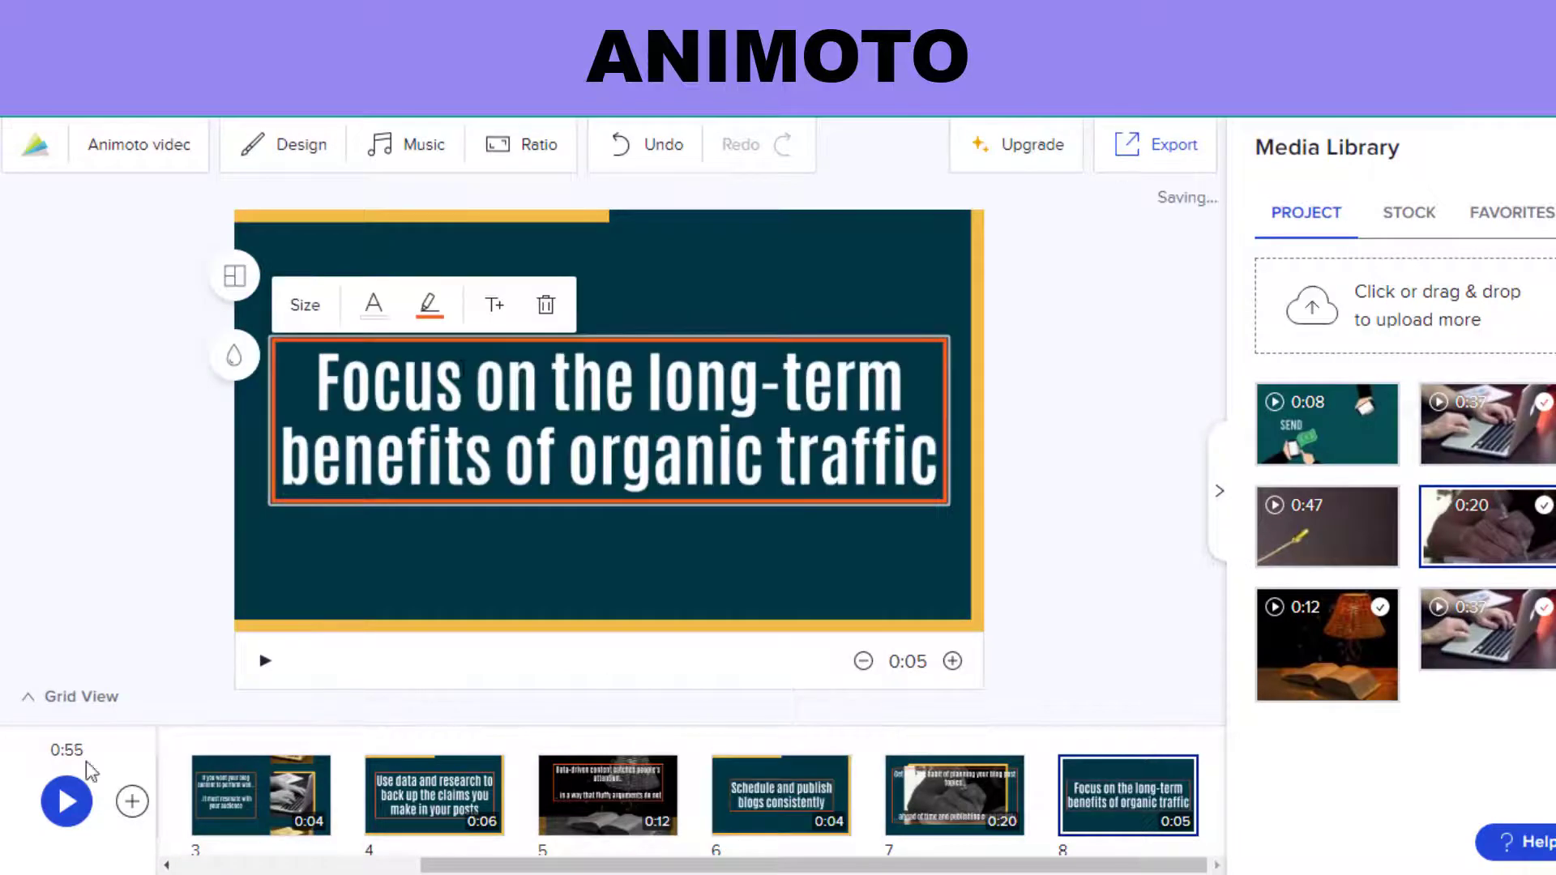
Add a Media + Text block with the laptop clip and "At a certain point, just publish it.." spaced above "..your blog post is never going to be perfect"
click(132, 801)
scroll(819, 678, down, 5)
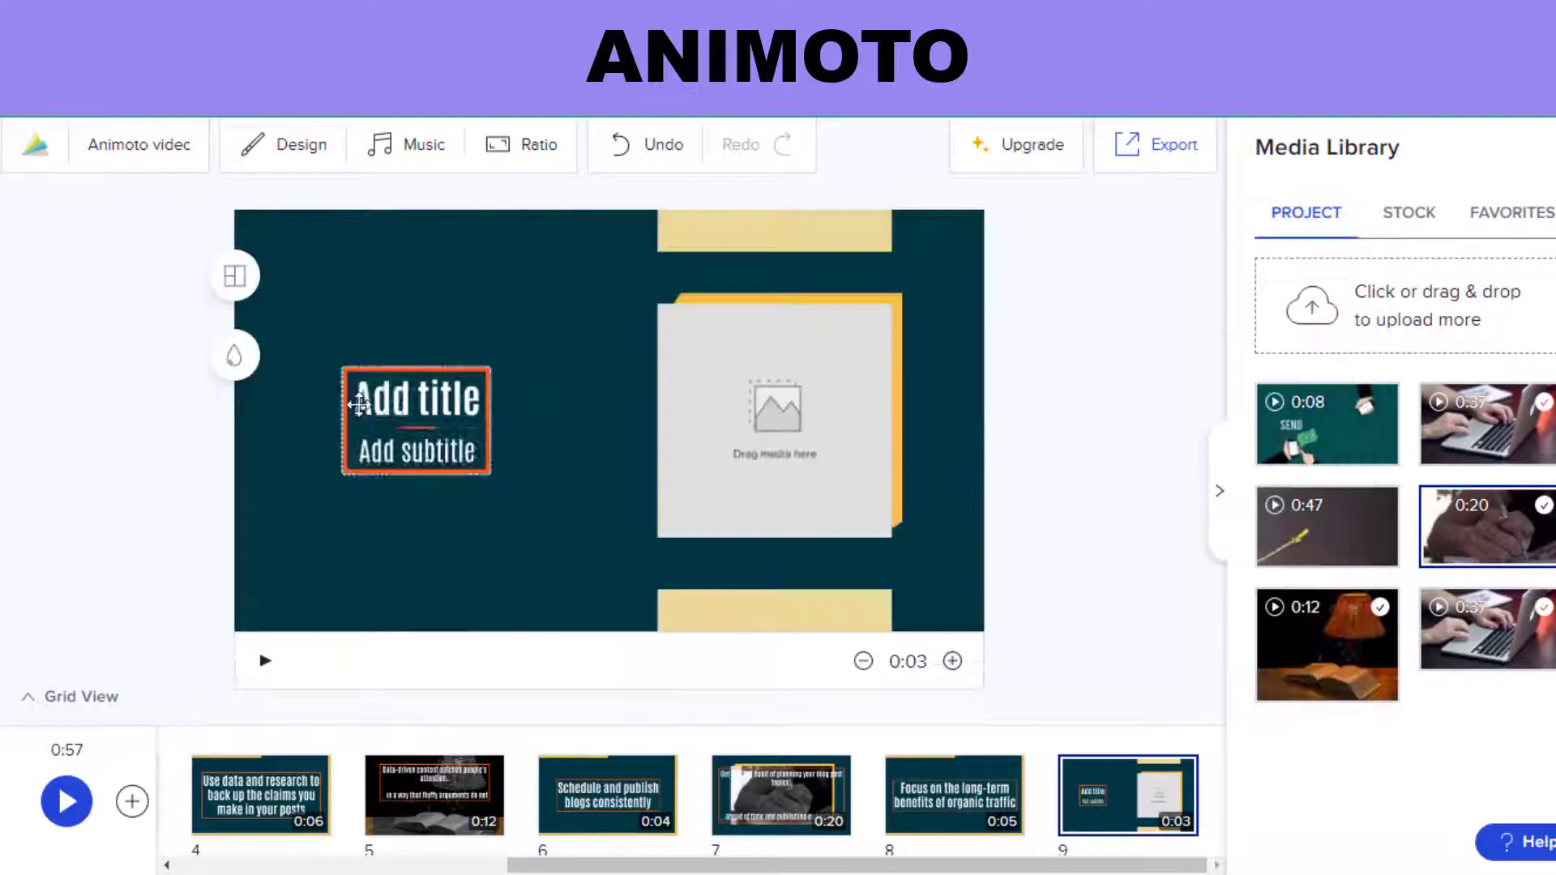
text(At a certain point, just publish it.. ..your blog post is never going to be perfect)
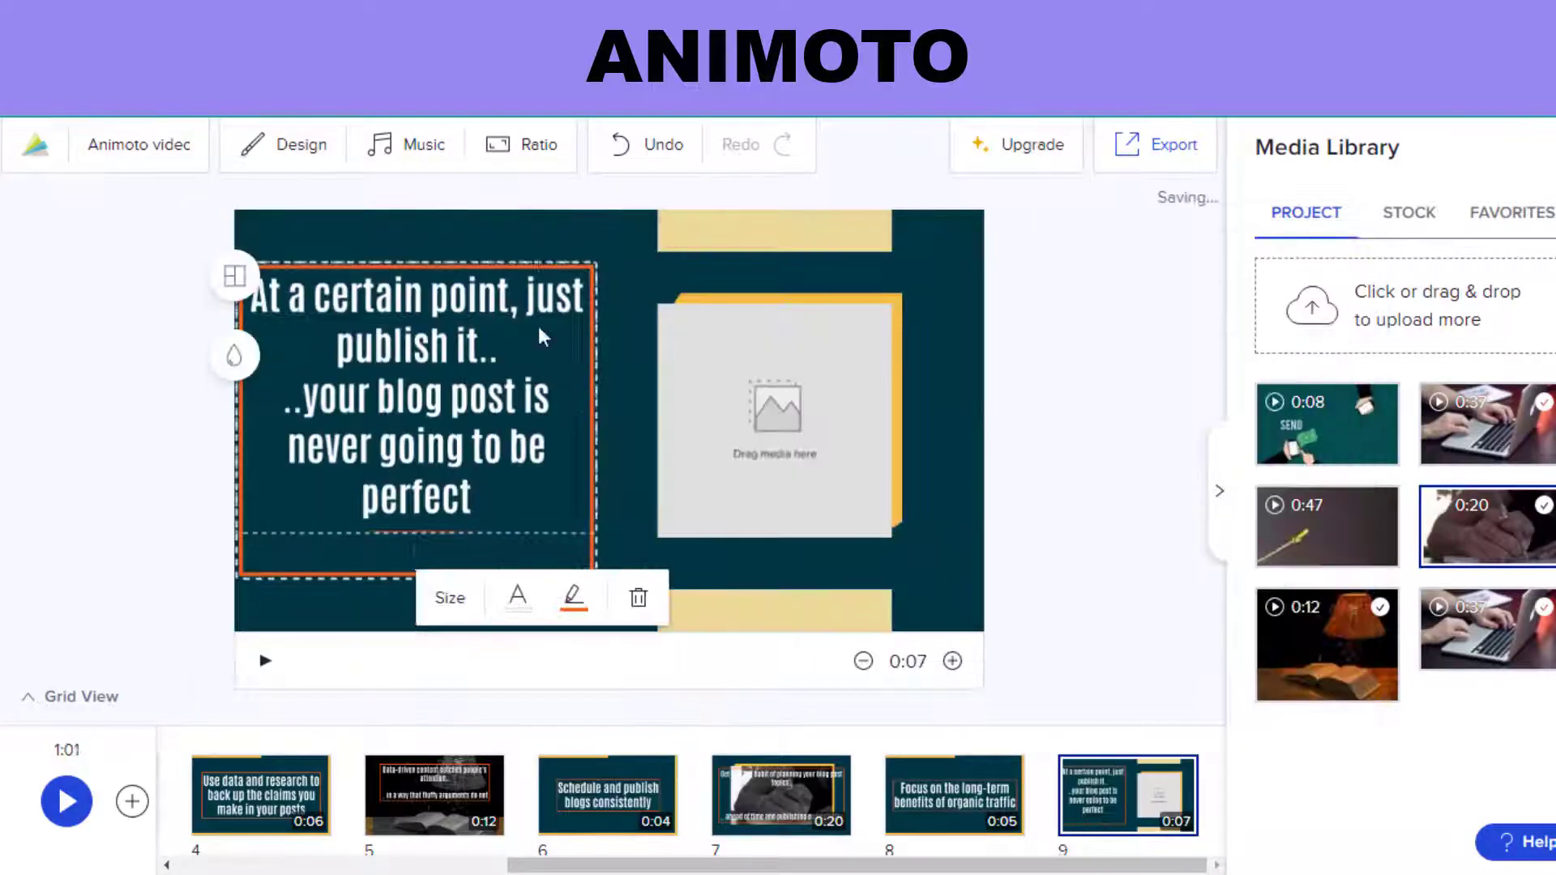
click(514, 376)
key(Return)
key(Return)
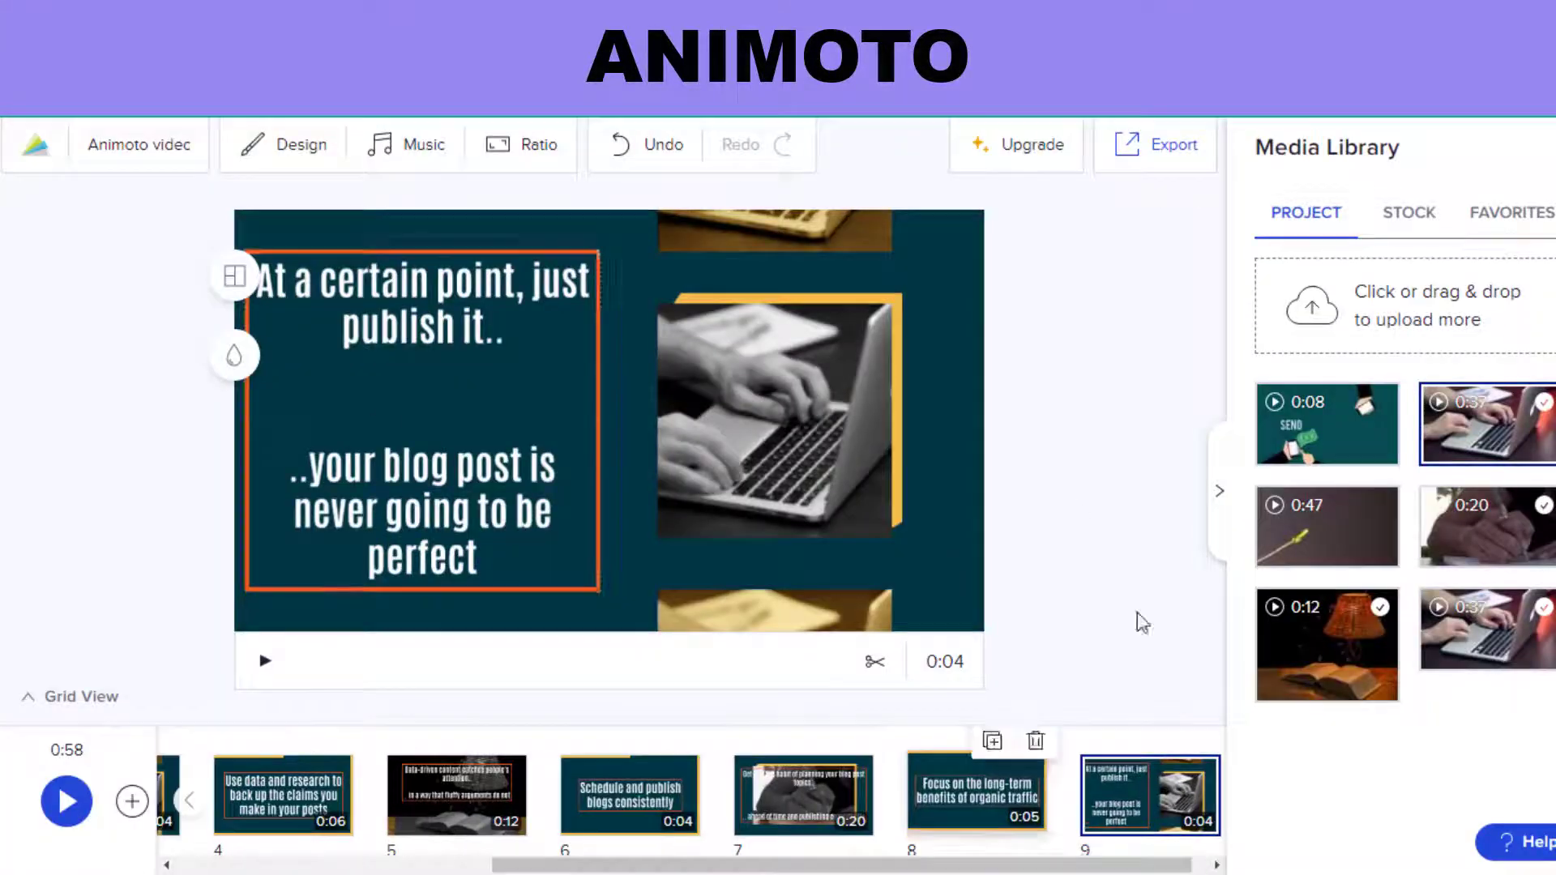
Change the organic traffic title block to the framed media layout and fill it with the sprouting plant clip
click(976, 794)
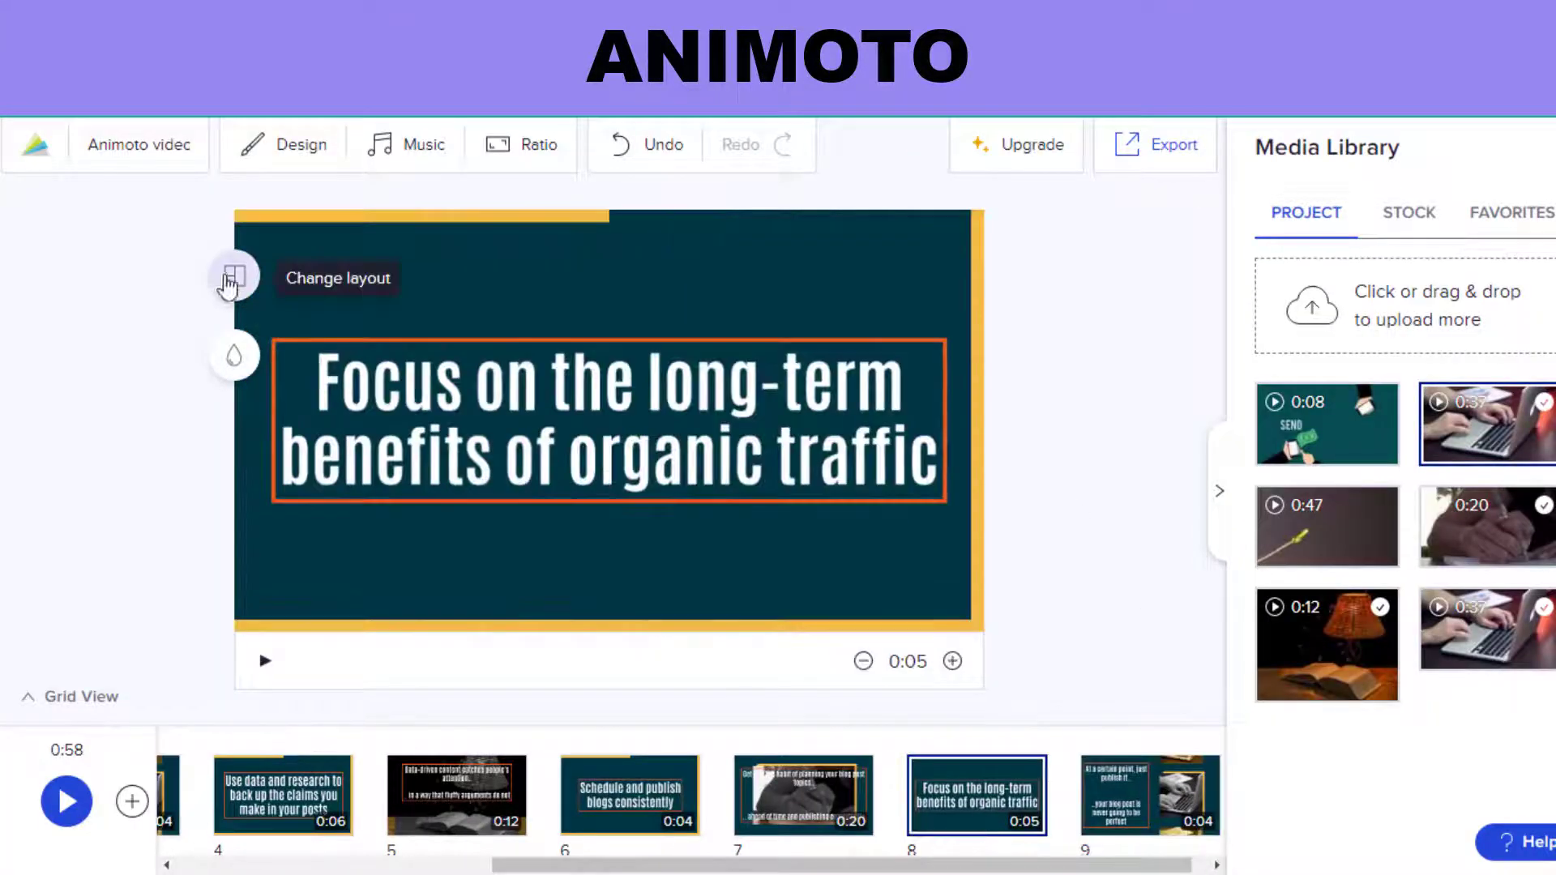
click(237, 279)
scroll(71, 392, down, 5)
scroll(101, 519, up, 5)
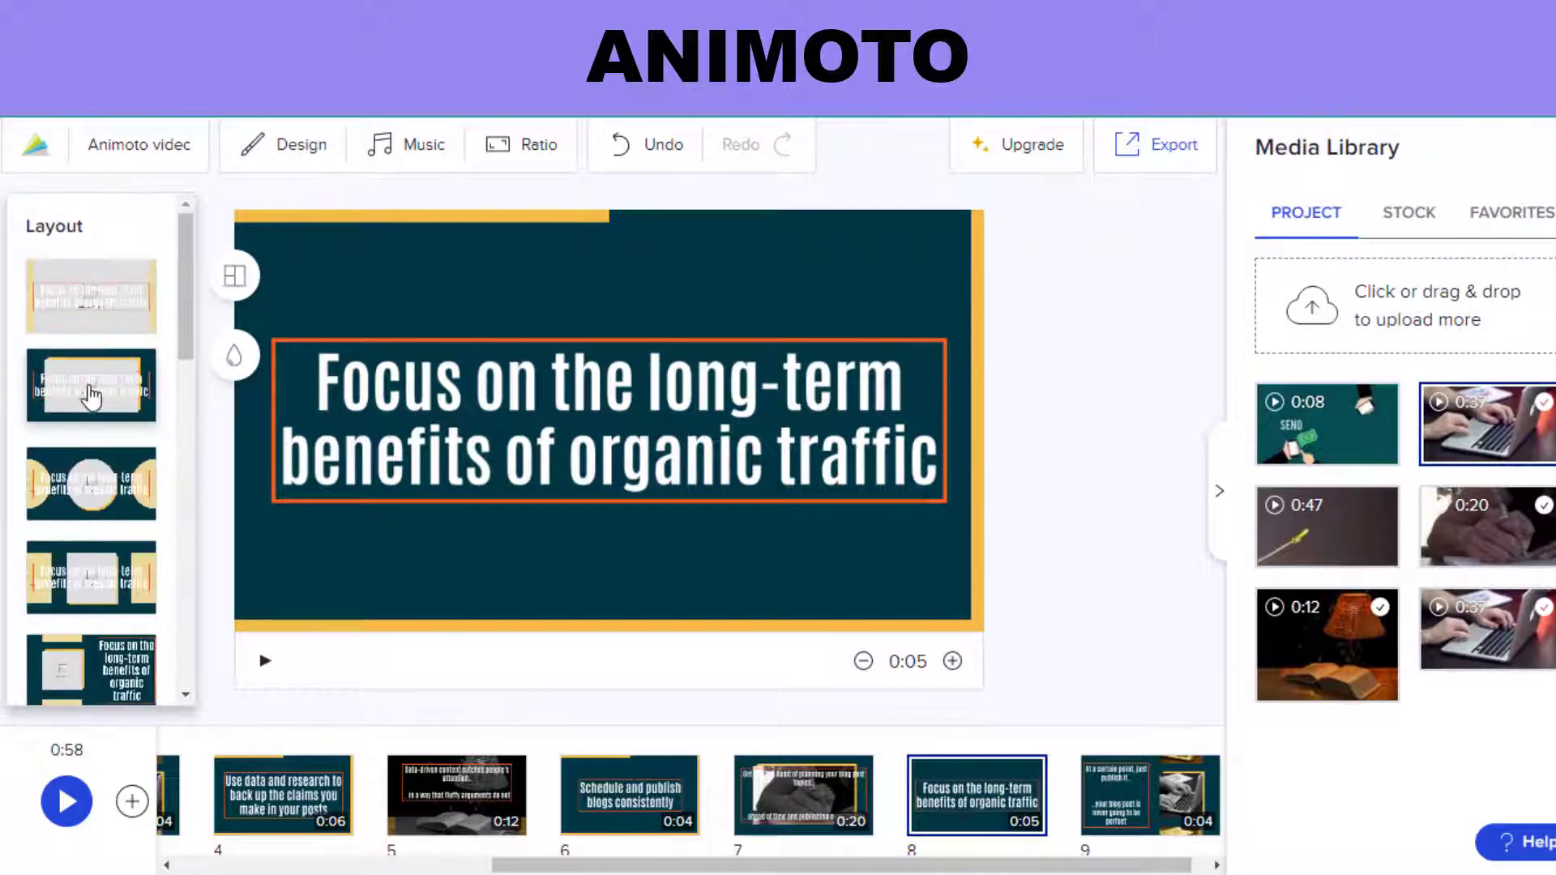
click(90, 392)
drag(1327, 527, 609, 421)
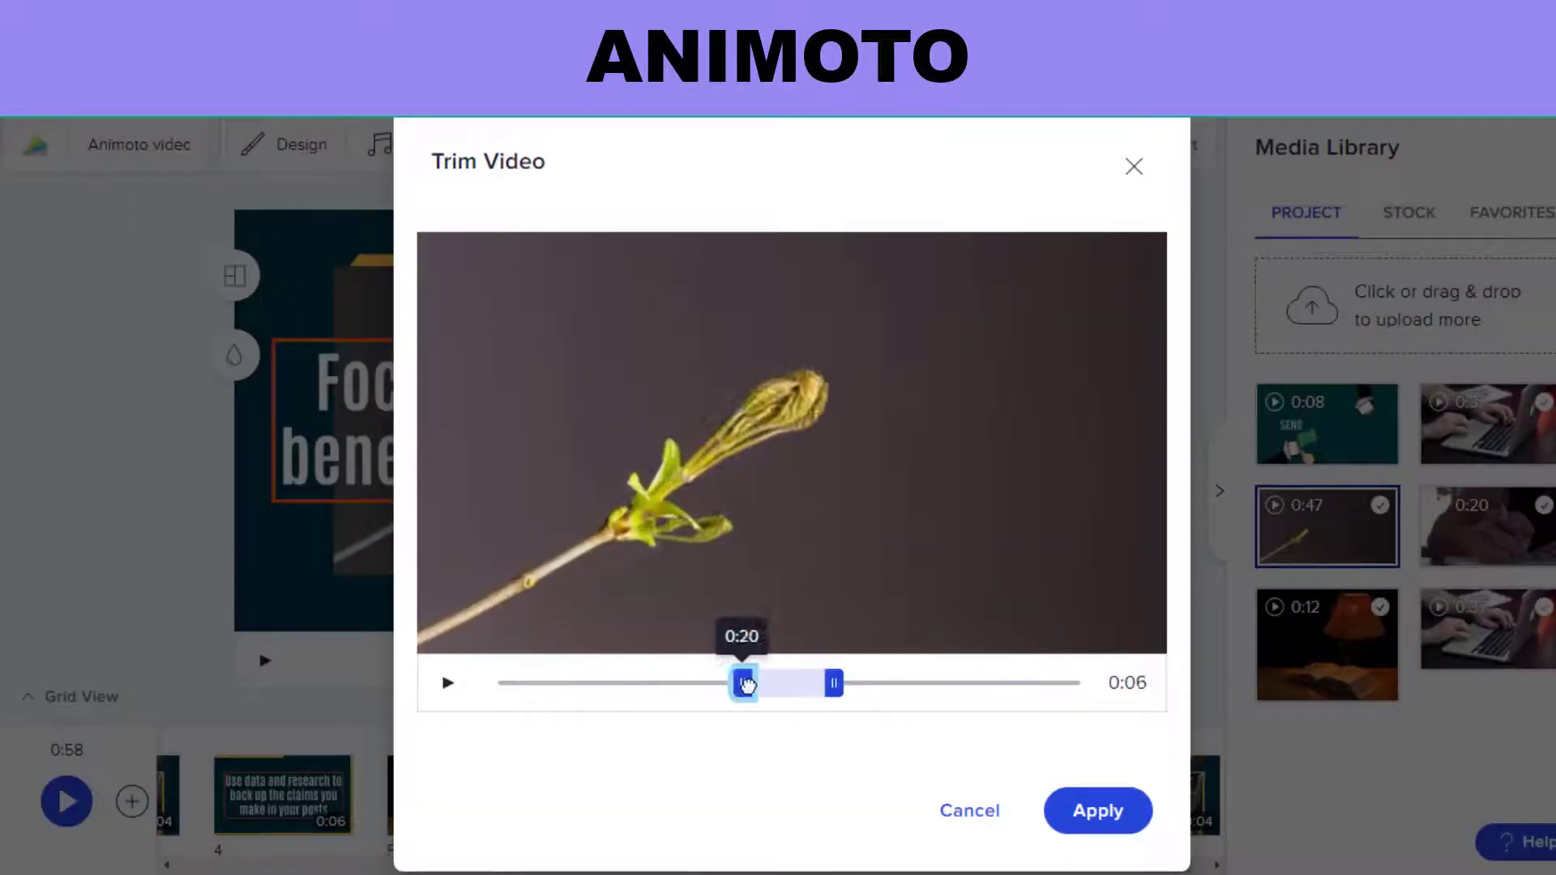
Trim the plant clip to an 8-second section from the middle of the footage
drag(989, 682, 903, 683)
drag(671, 683, 810, 682)
click(1096, 810)
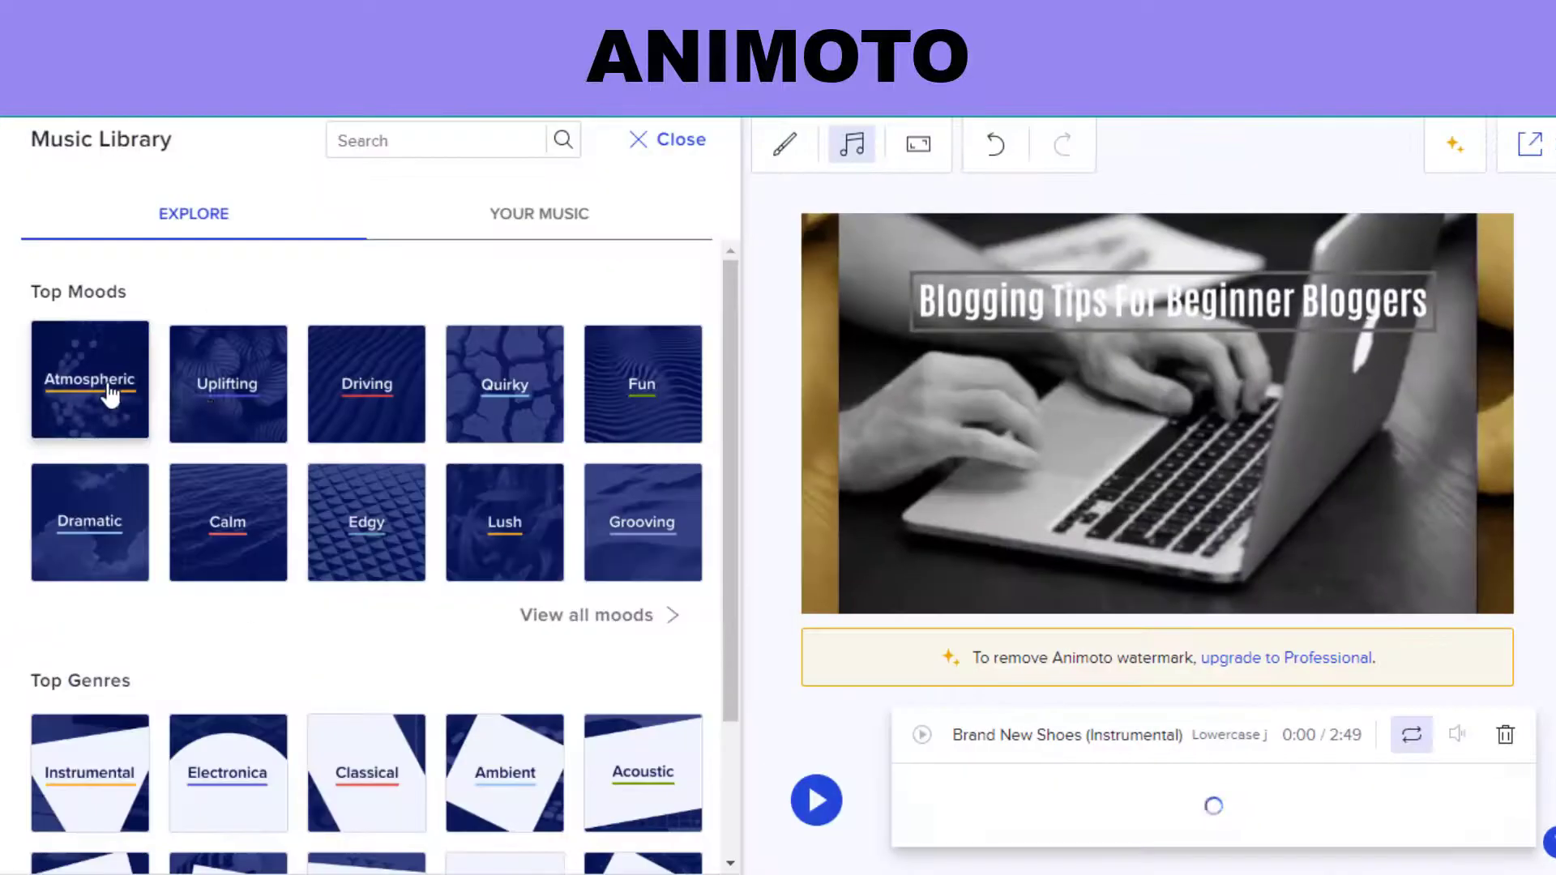
Filter the songs to Happy and Hopeful moods, set Palm Tree (Instrumental) as the video's music, and preview the result
click(815, 801)
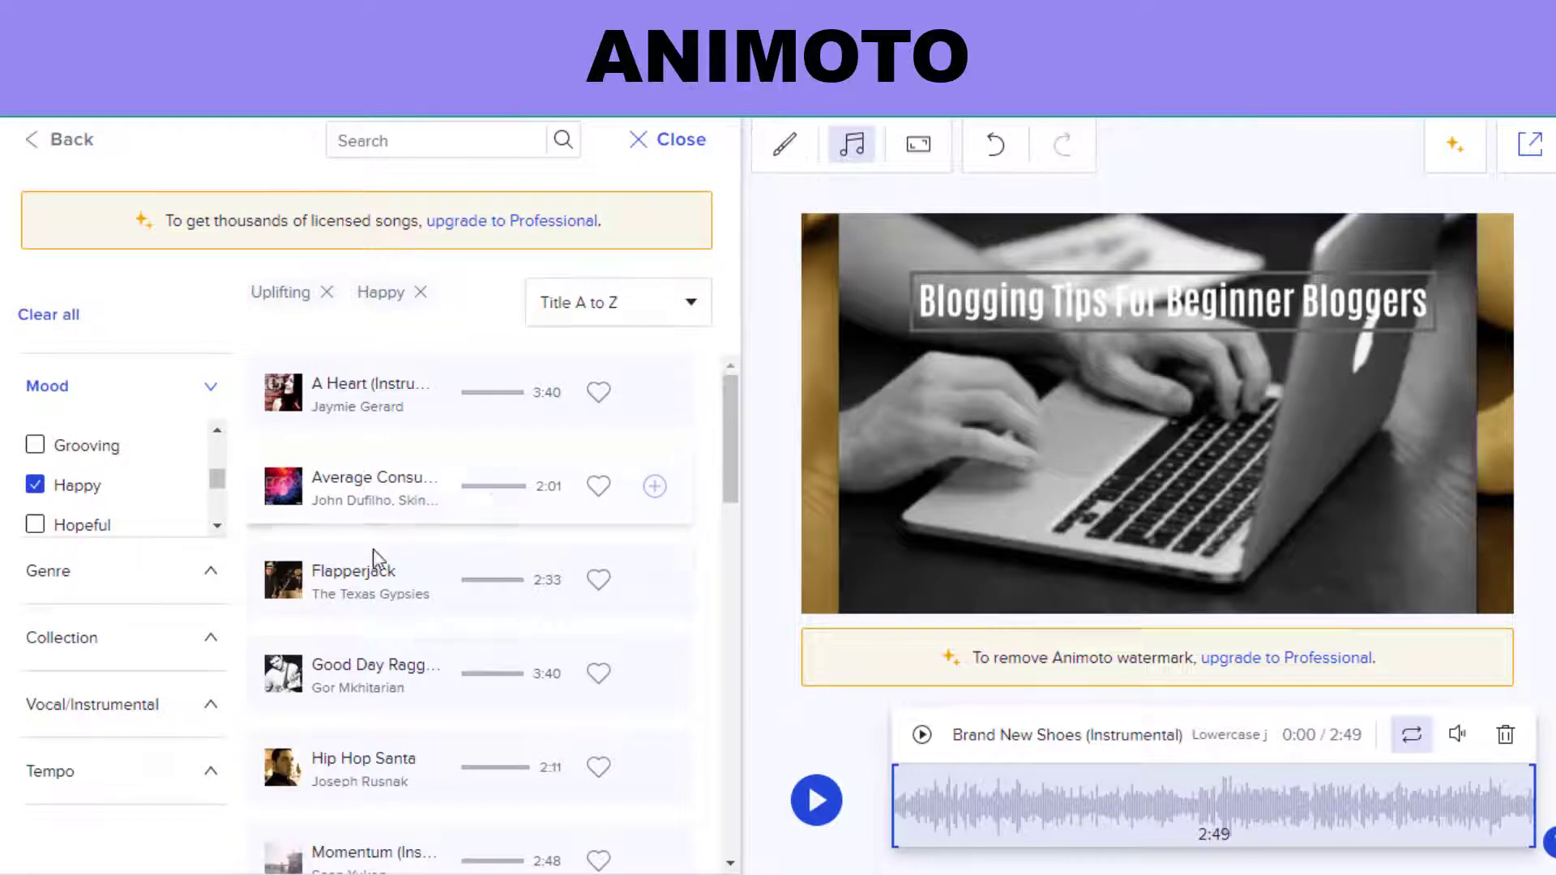
scroll(356, 705, down, 1)
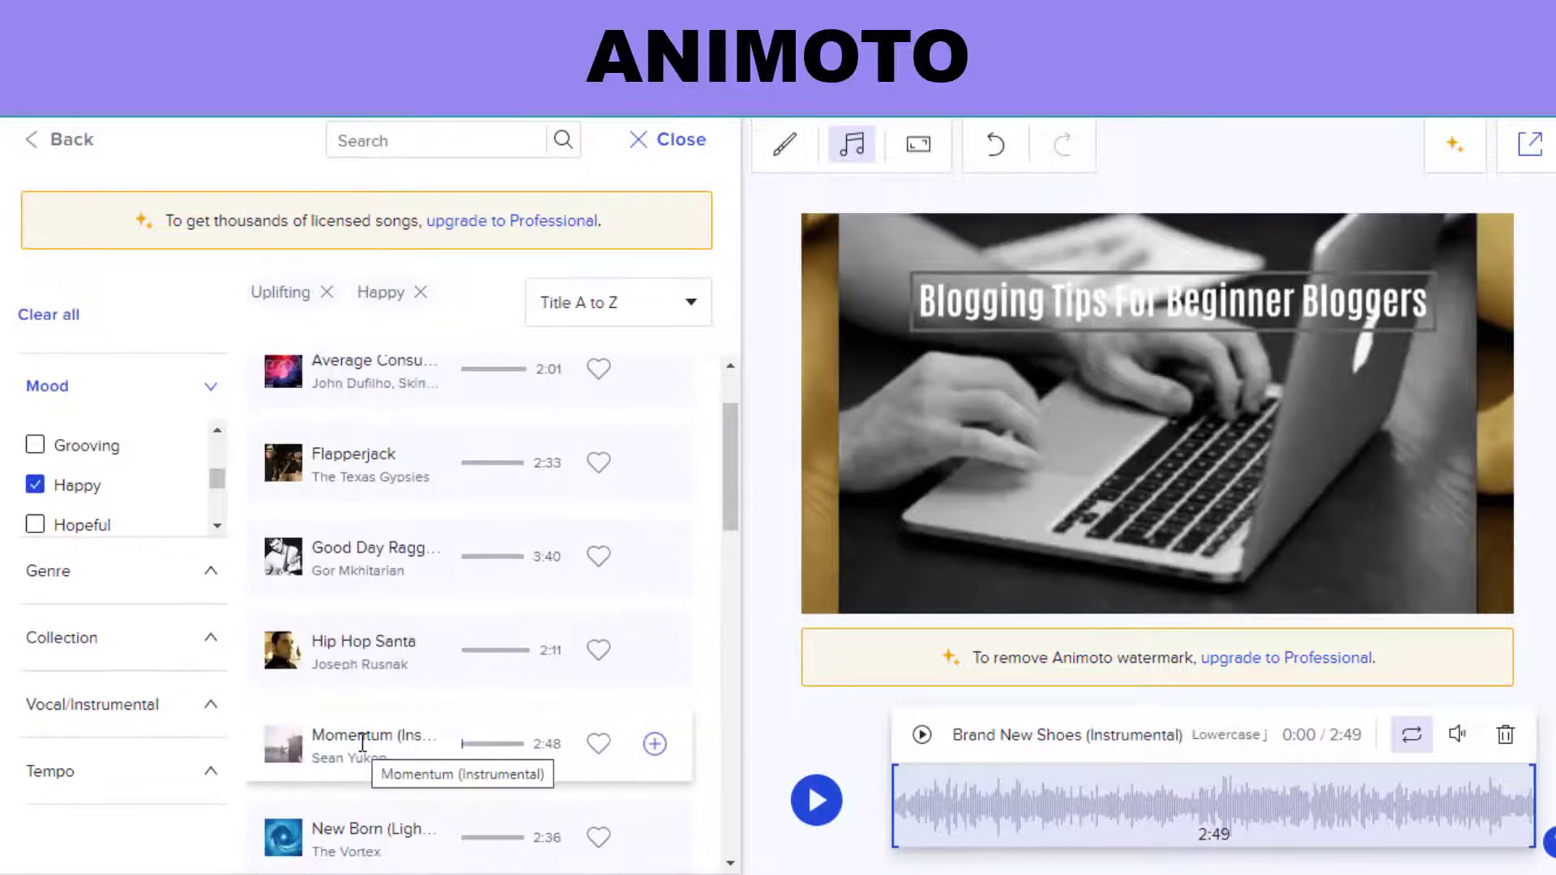
click(82, 526)
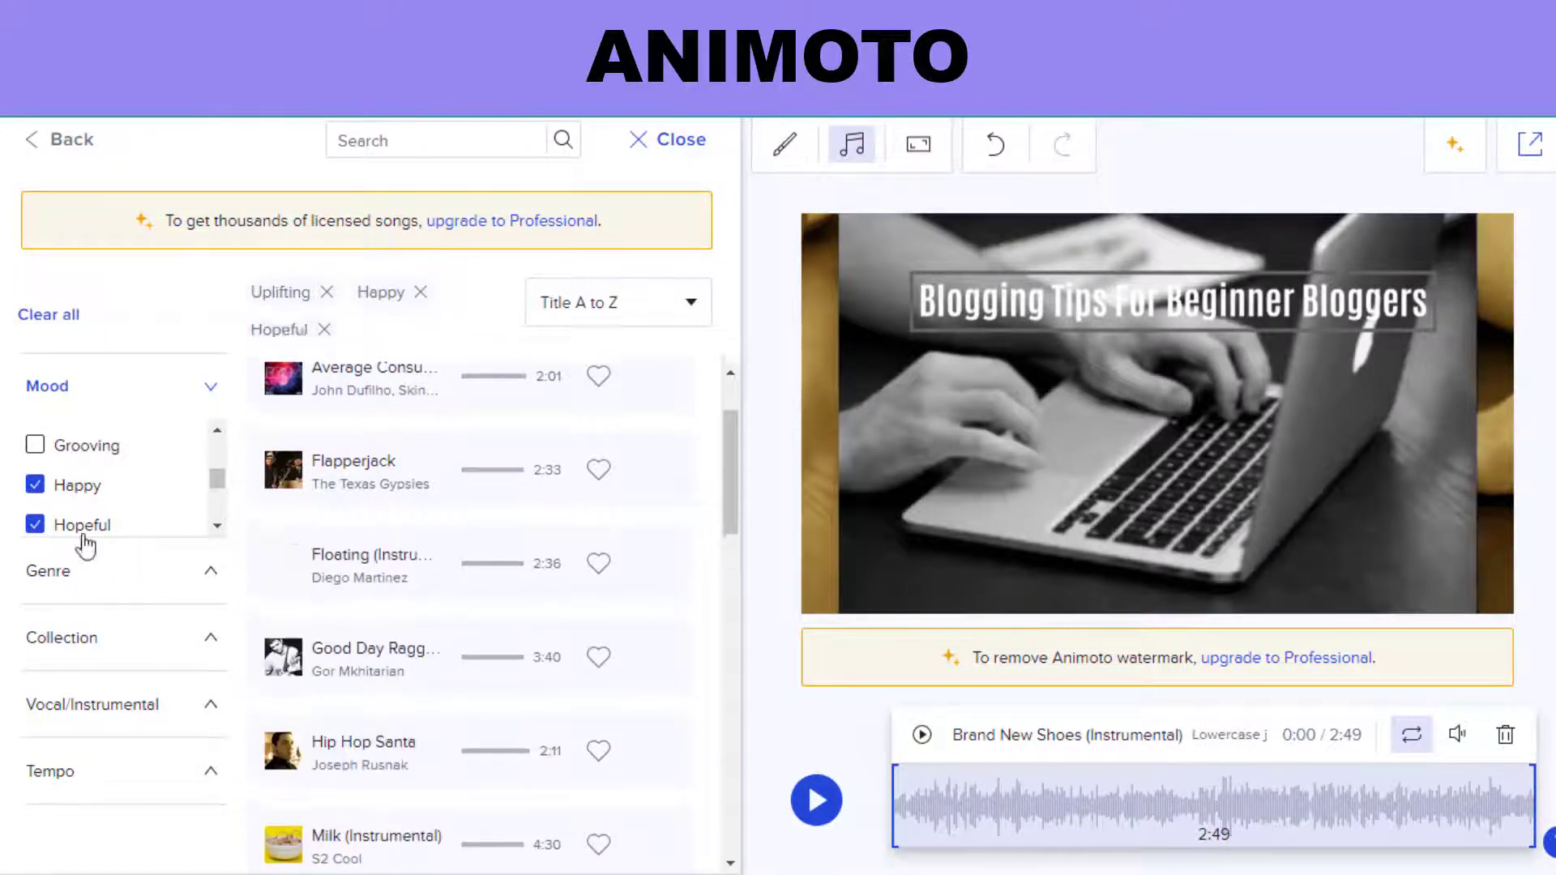
scroll(353, 573, down, 4)
scroll(355, 600, down, 1)
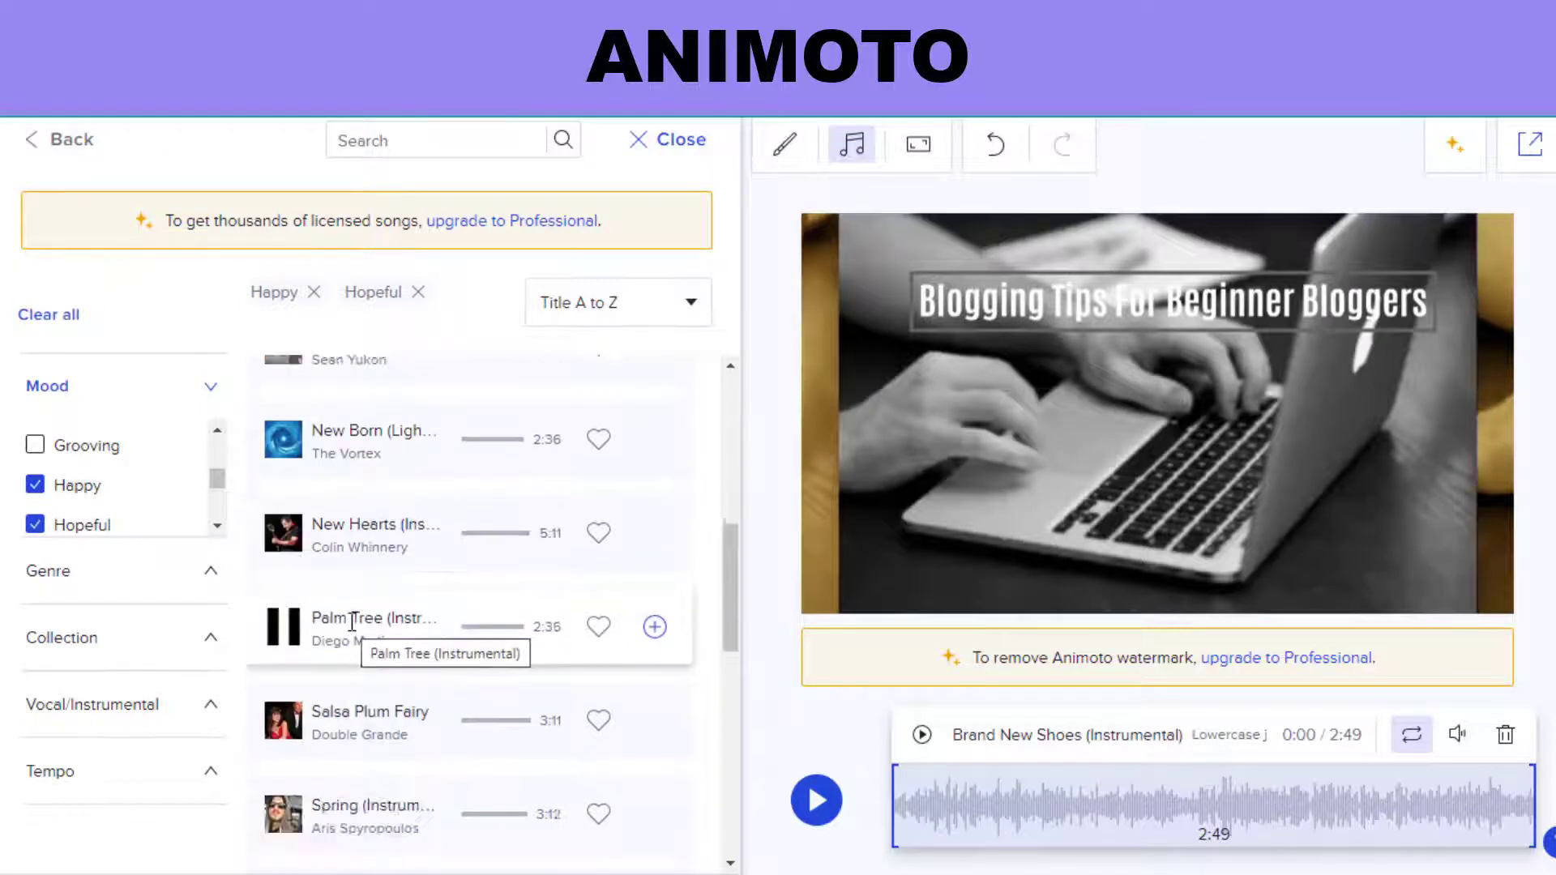
click(655, 627)
click(816, 801)
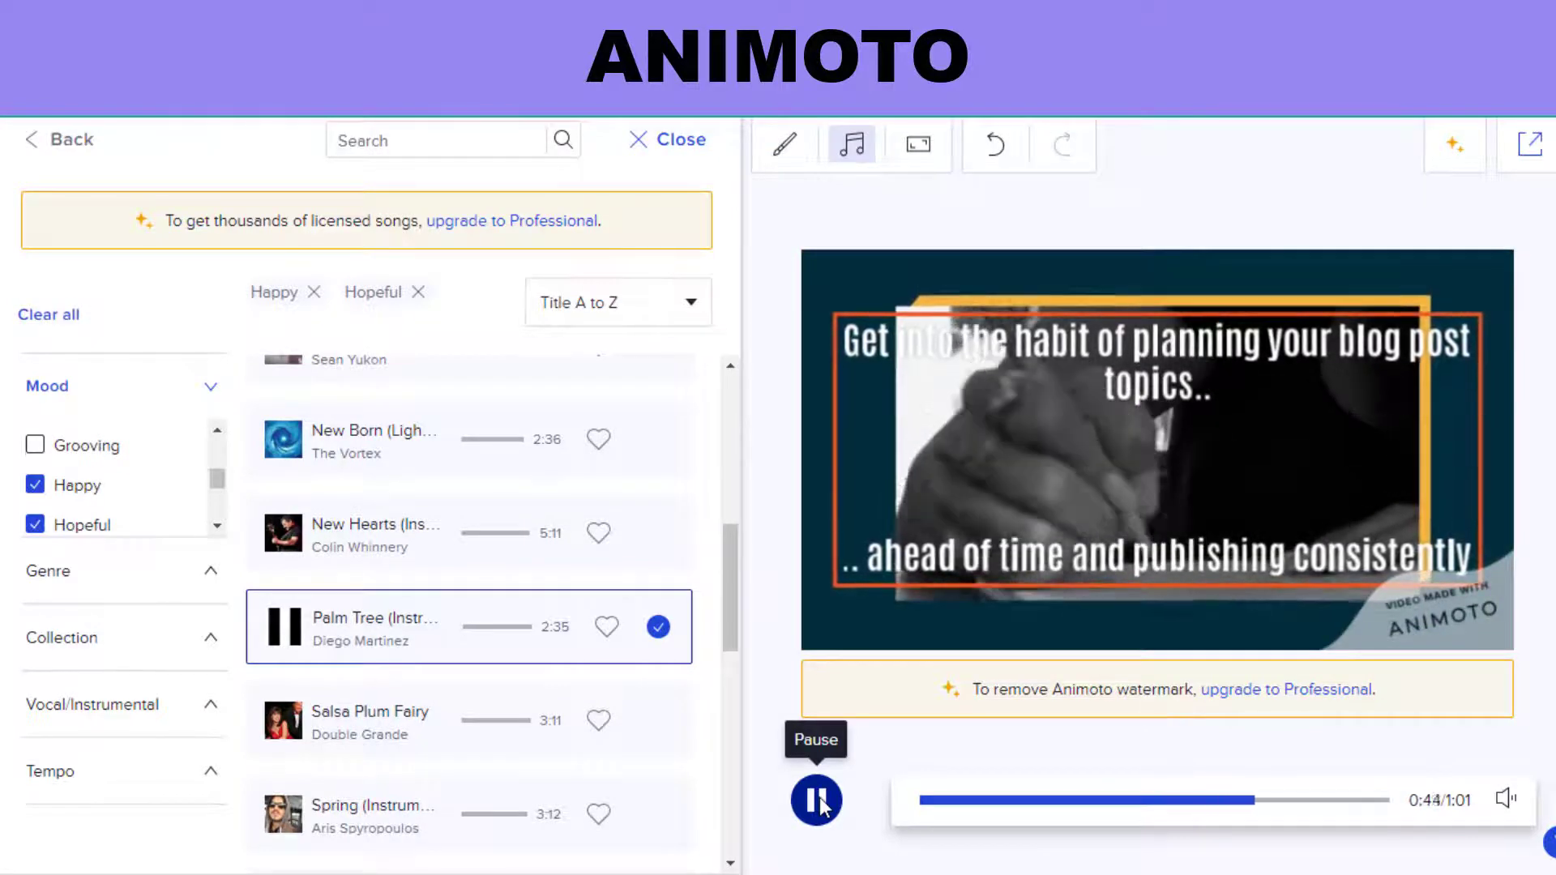
click(666, 139)
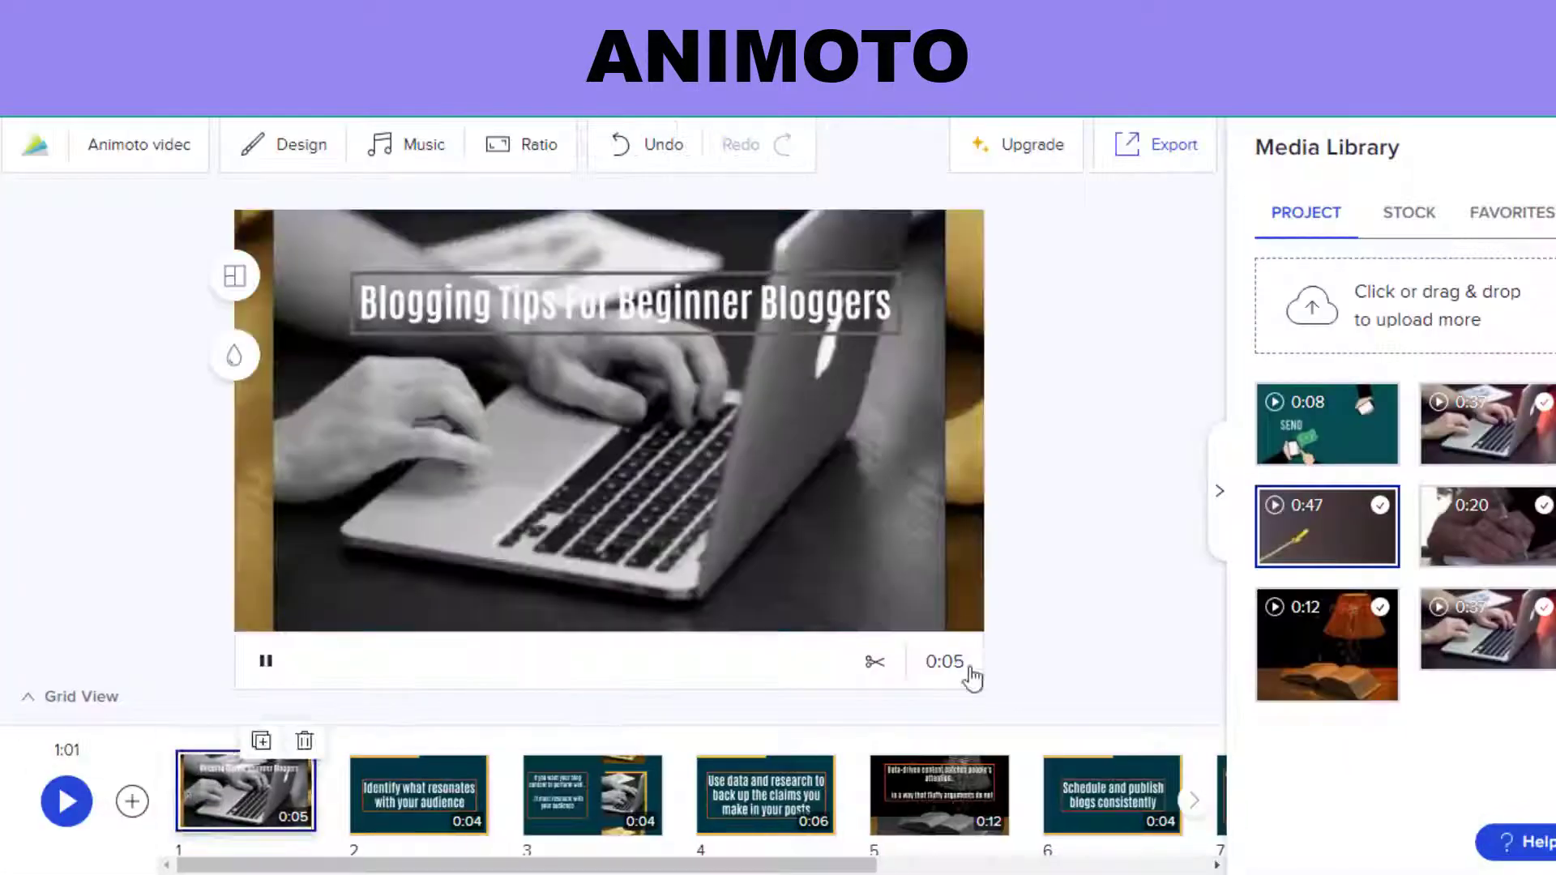
Extend the "Identify what resonates with your audience" block to 6 seconds and the laptop clip in block 3 to 7 seconds
click(952, 661)
click(580, 802)
click(932, 661)
drag(1013, 684, 964, 684)
click(1097, 809)
Extend the "Use data and research" title block to 7 seconds and trim the lamp and book clip in block 5 to 7 seconds
click(770, 804)
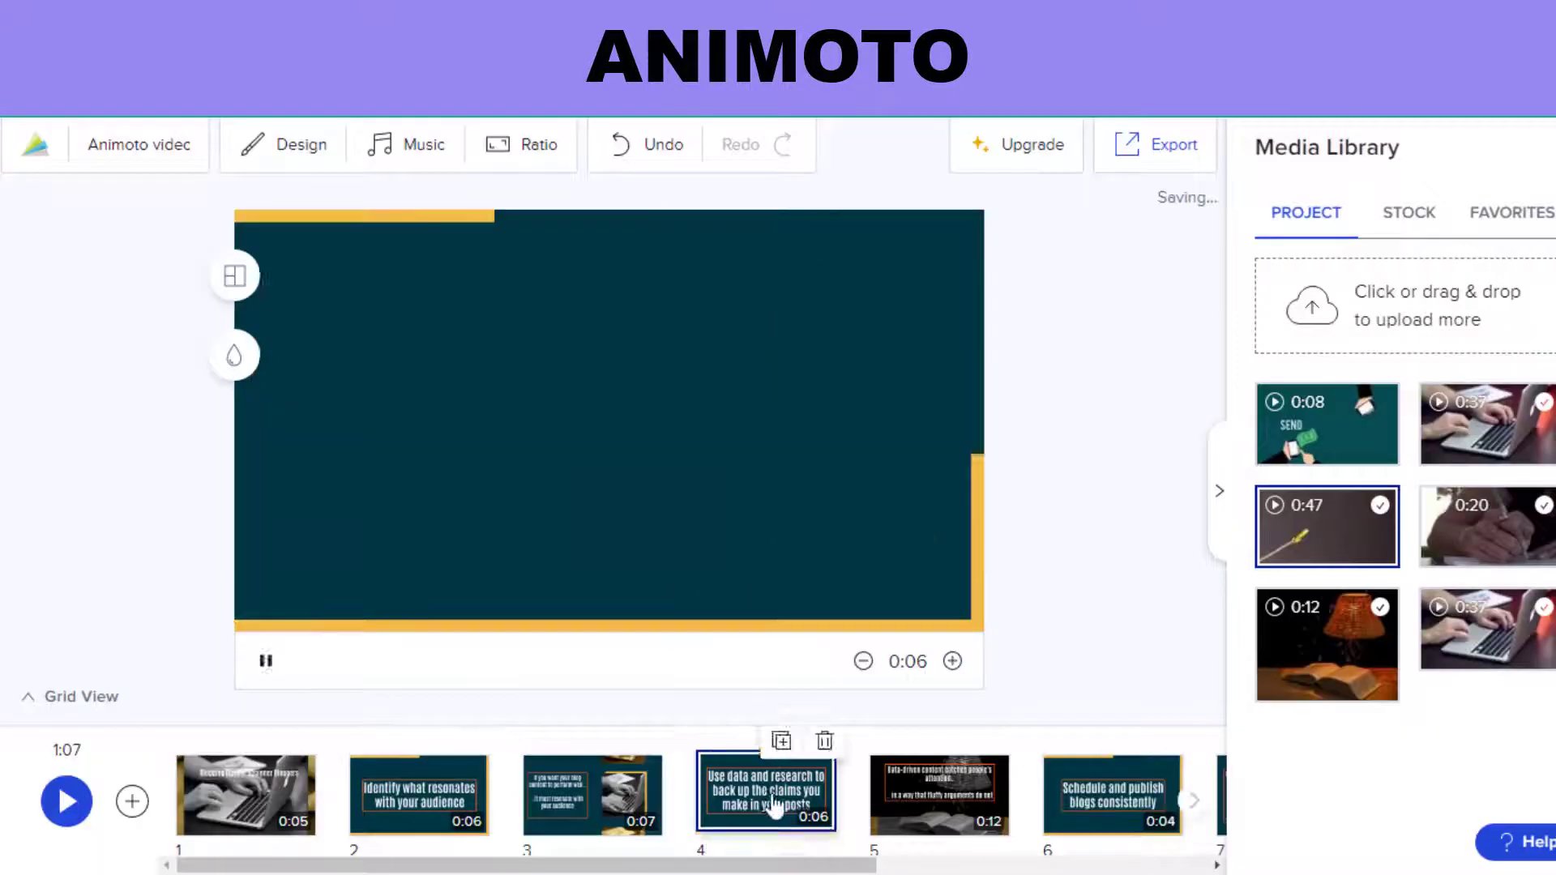
click(952, 661)
click(925, 802)
click(875, 660)
drag(1084, 683, 991, 683)
click(1097, 809)
Set the duration of the "Schedule and publish blogs consistently" title block to 6 seconds
click(1097, 801)
triple_click(953, 662)
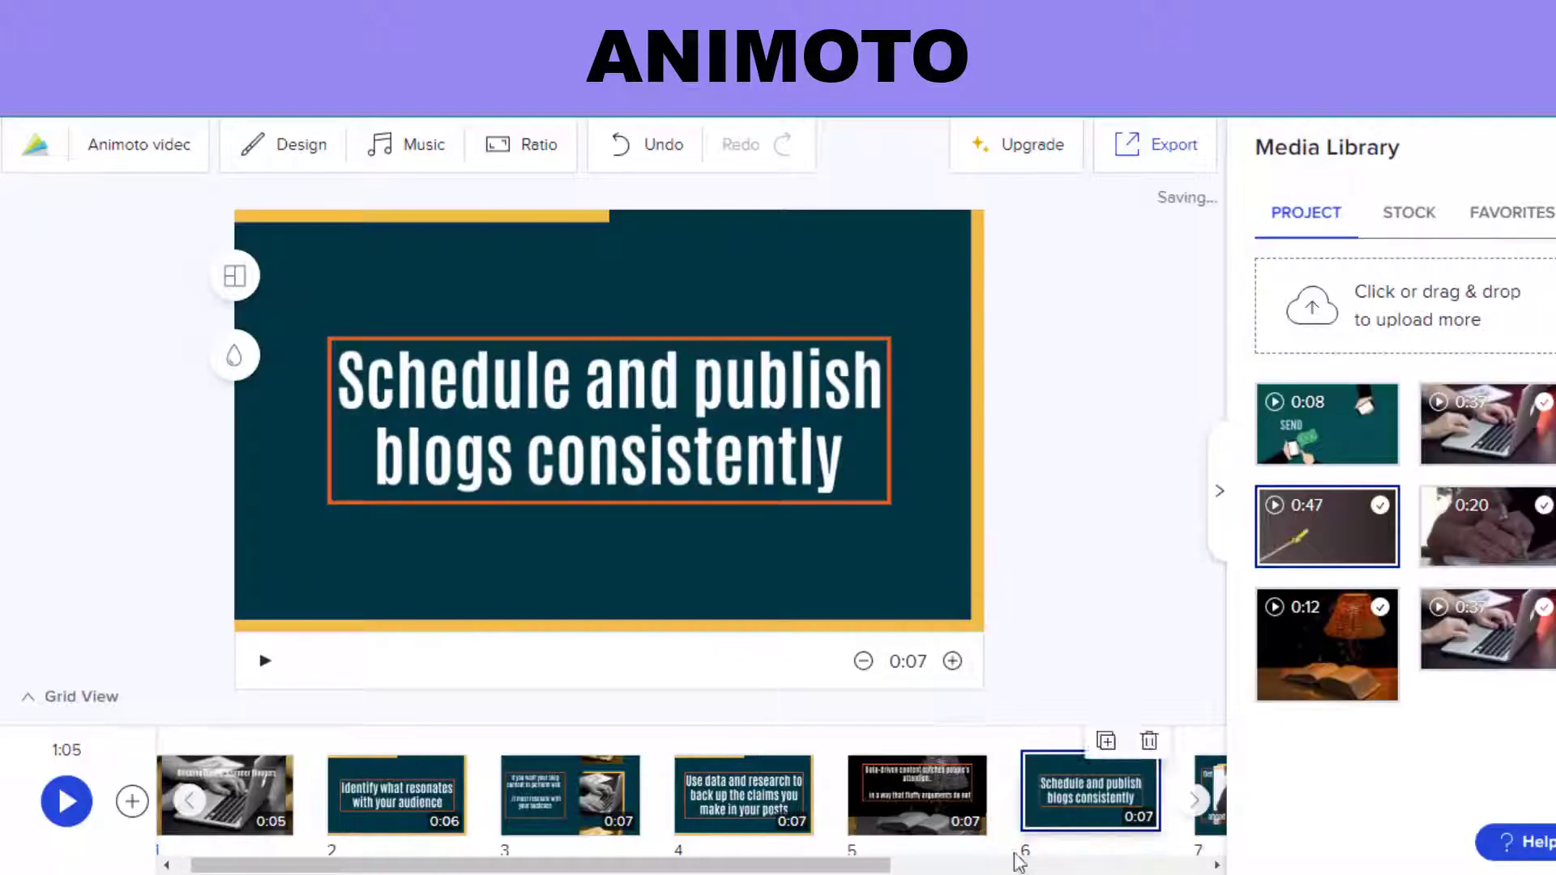
click(863, 661)
Trim the handwriting clip in block 7 to a 7-second section from the middle of the footage
drag(859, 864, 1191, 864)
click(779, 795)
click(875, 661)
drag(1086, 683, 889, 682)
drag(538, 682, 704, 683)
click(1097, 809)
Lengthen the trimmed section of the laptop clip in block 9 to 6 seconds
click(1126, 795)
click(875, 661)
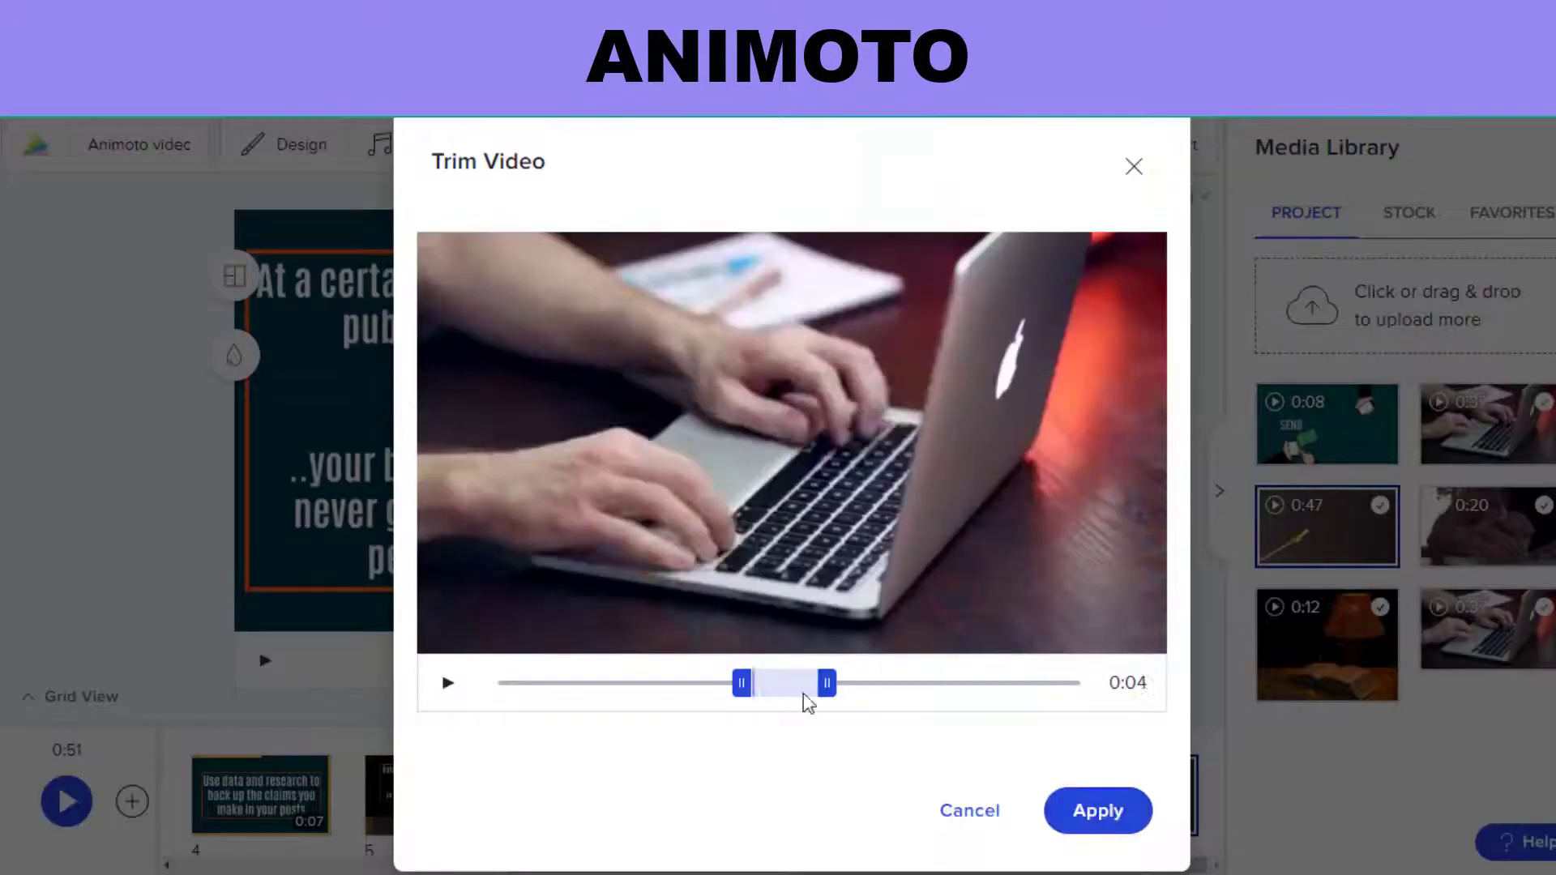
drag(827, 683, 858, 682)
Export the finished video and open its download options
click(780, 794)
click(1157, 144)
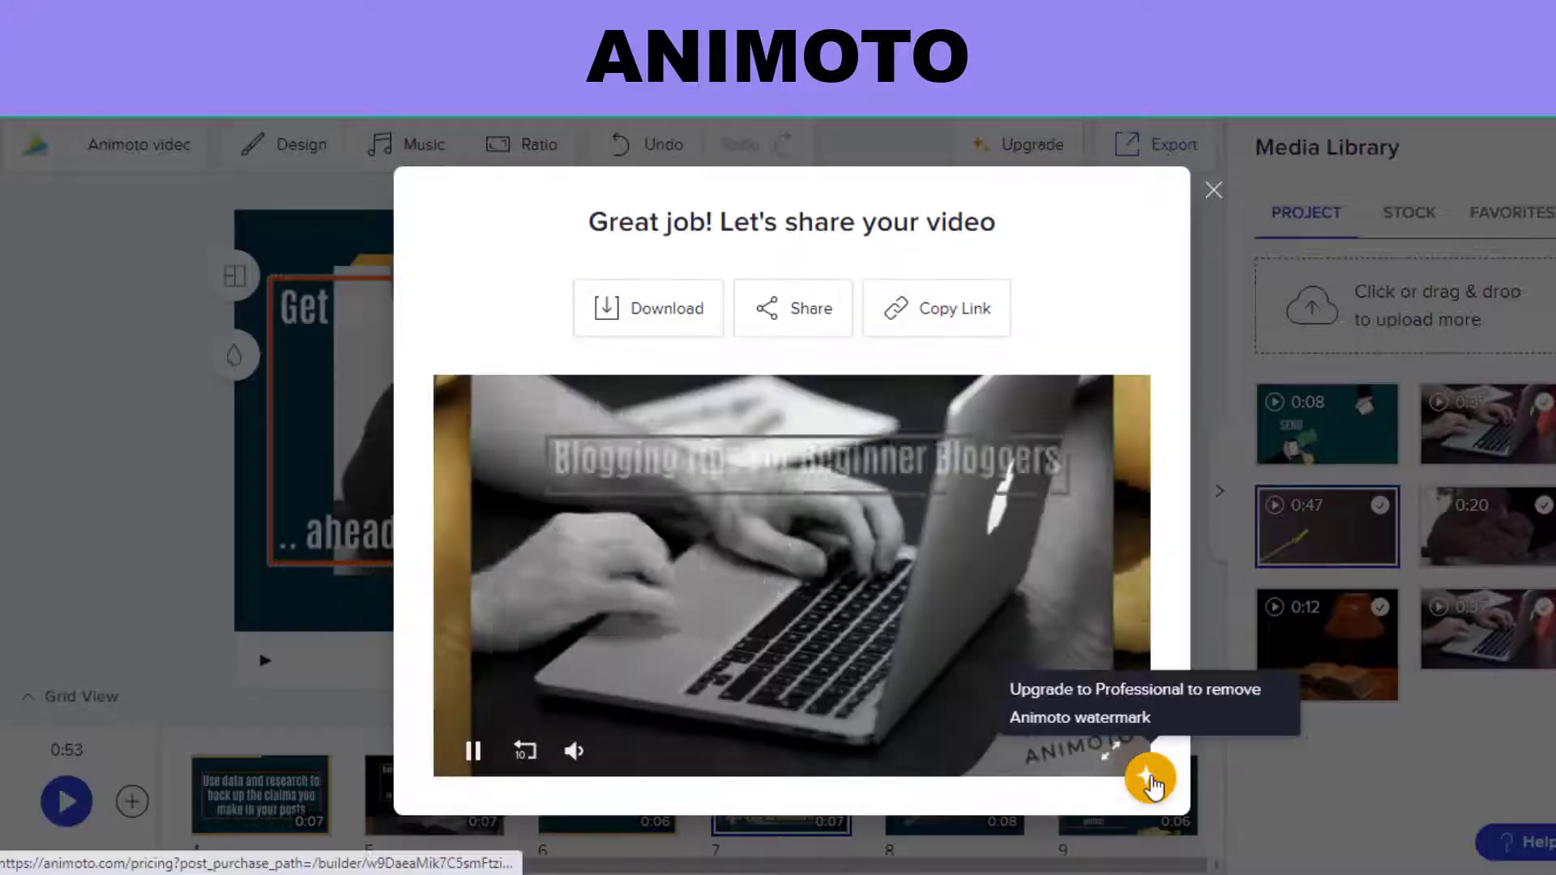
click(640, 312)
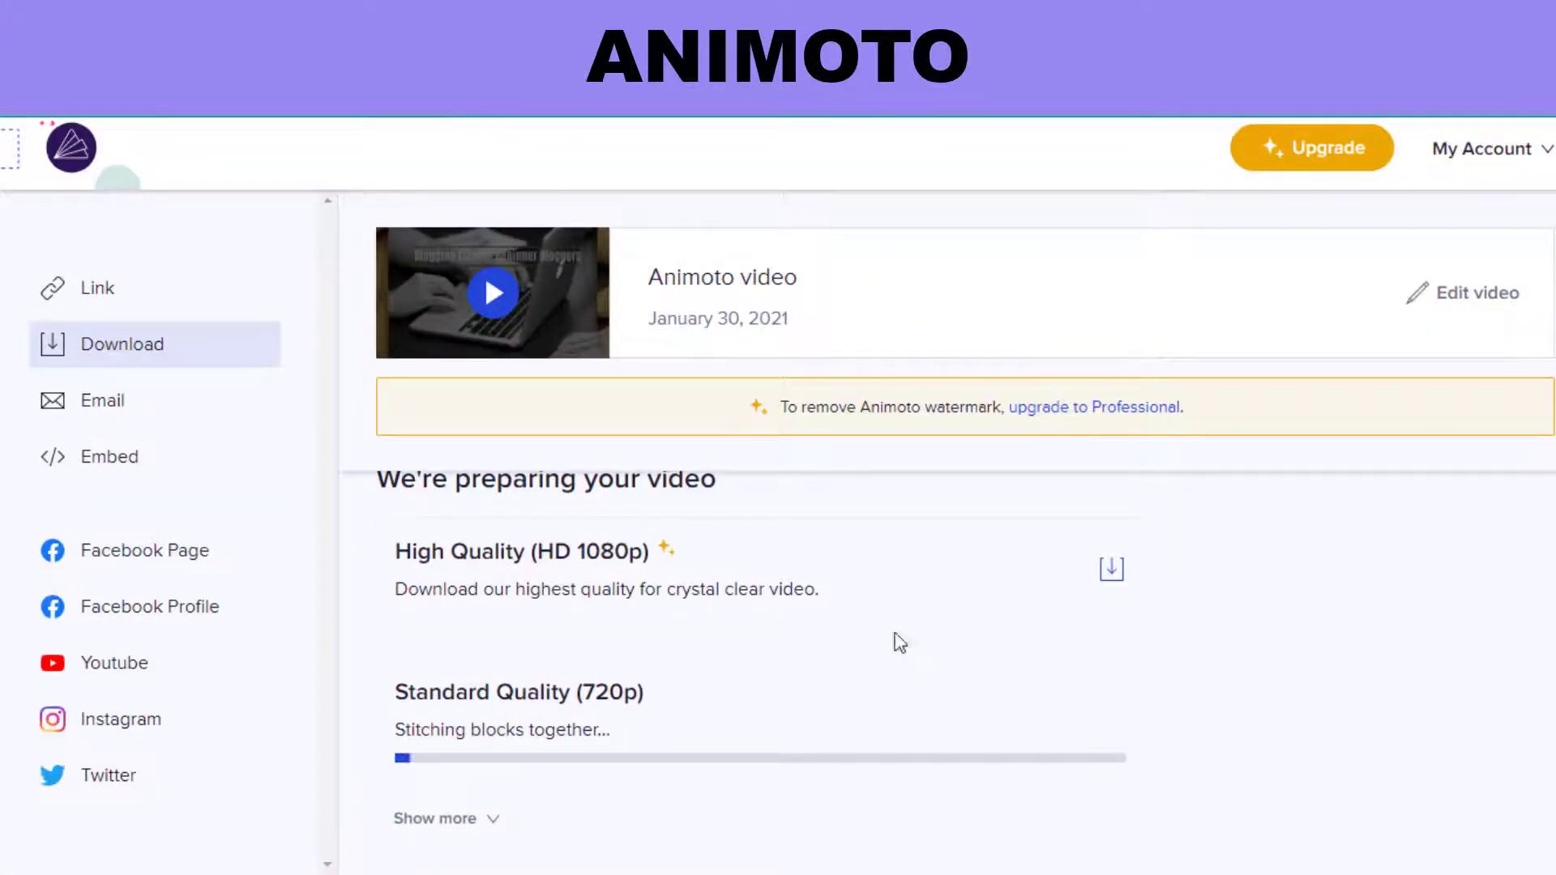